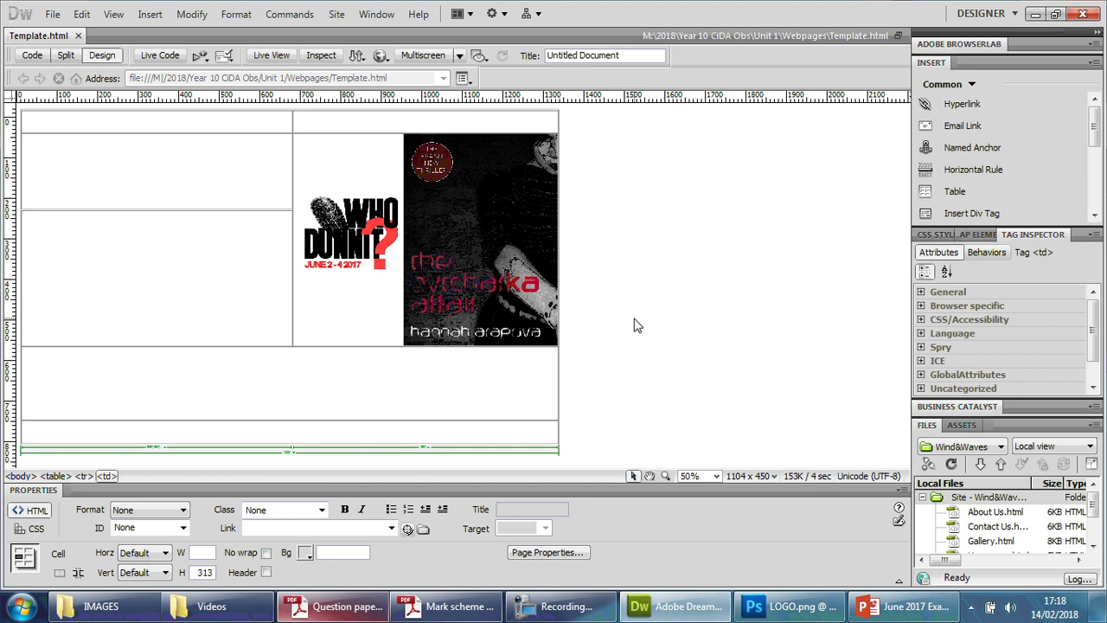
Check the exam checklist slide in PowerPoint and the required home and events button background colours in the question paper.
left_click(892, 612)
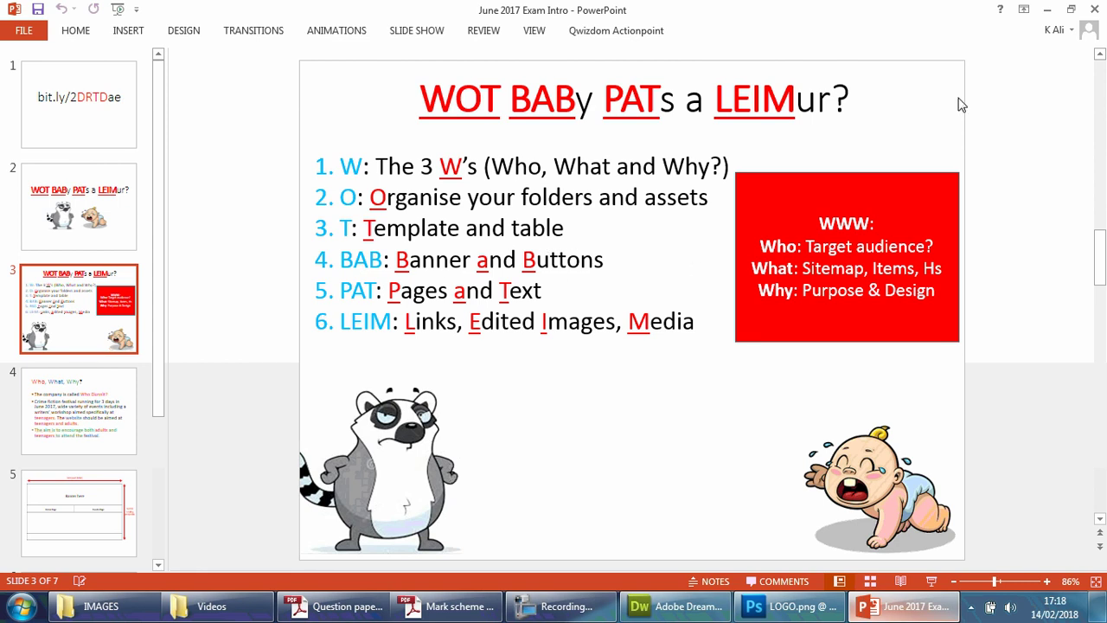
left_click(1046, 9)
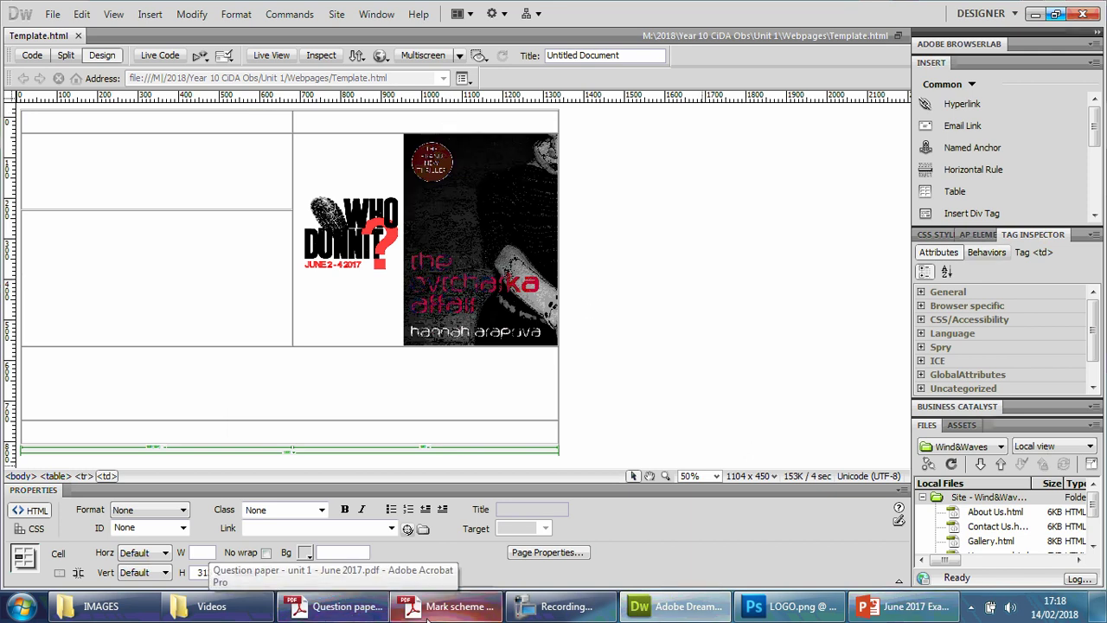
left_click(335, 606)
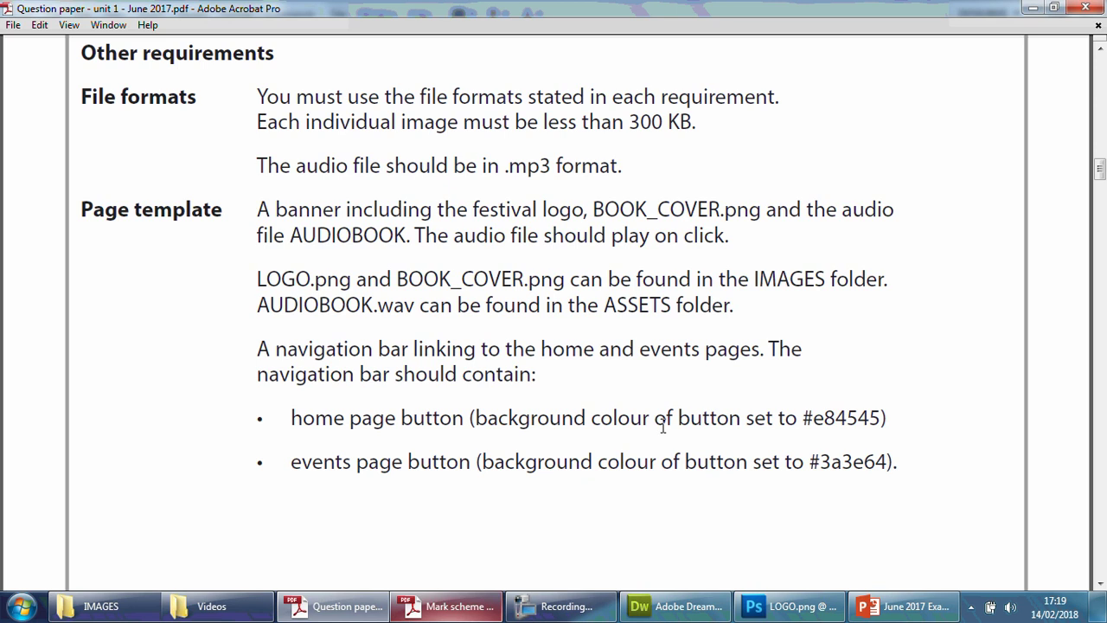
left_click_drag(804, 418, 881, 417)
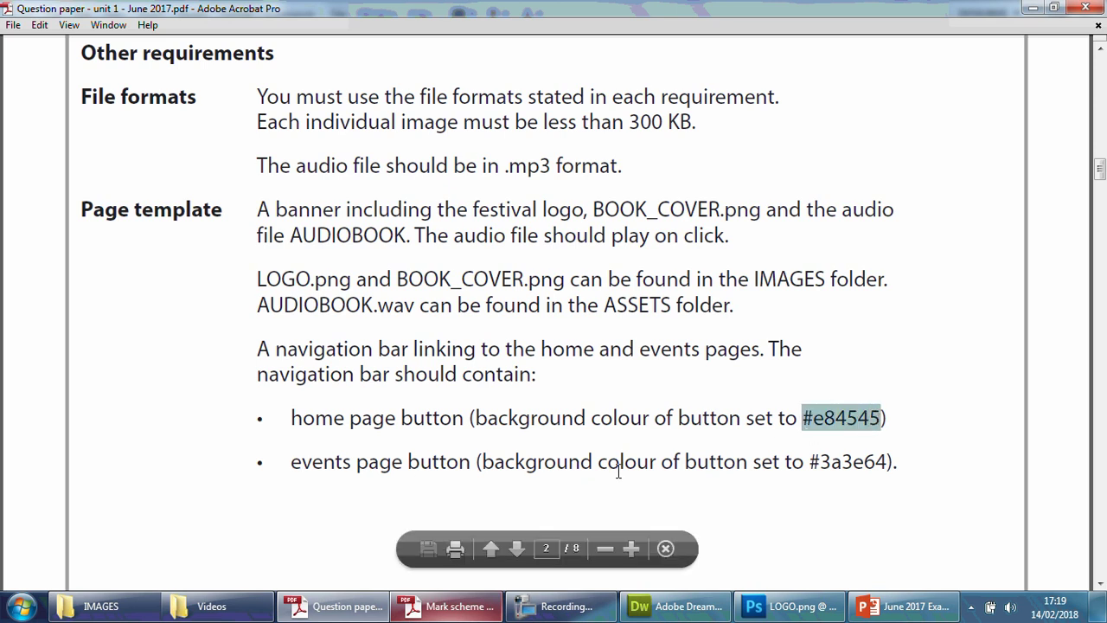
left_click_drag(810, 460, 875, 481)
left_click(713, 415)
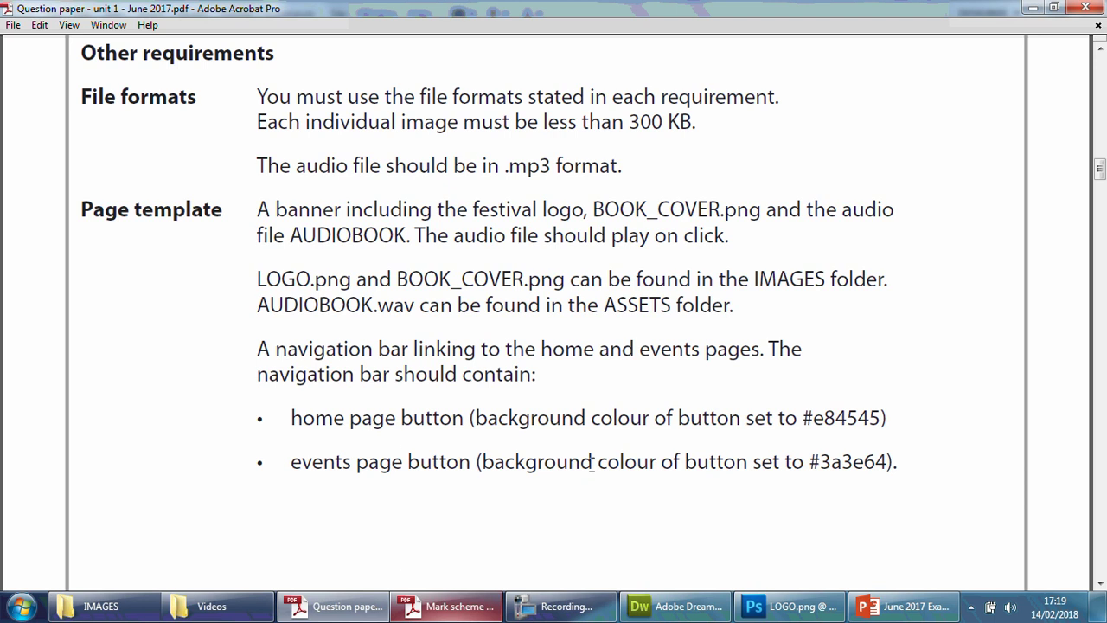
Launch Adobe Fireworks CS5.1 and start a new Fireworks PNG document.
left_click(690, 606)
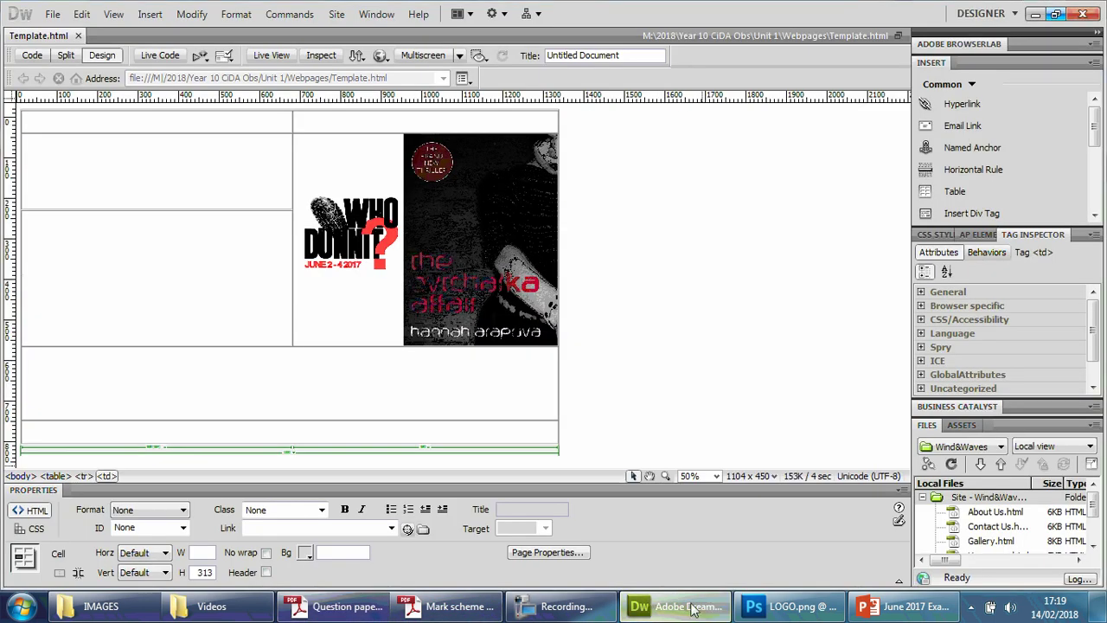
left_click(772, 609)
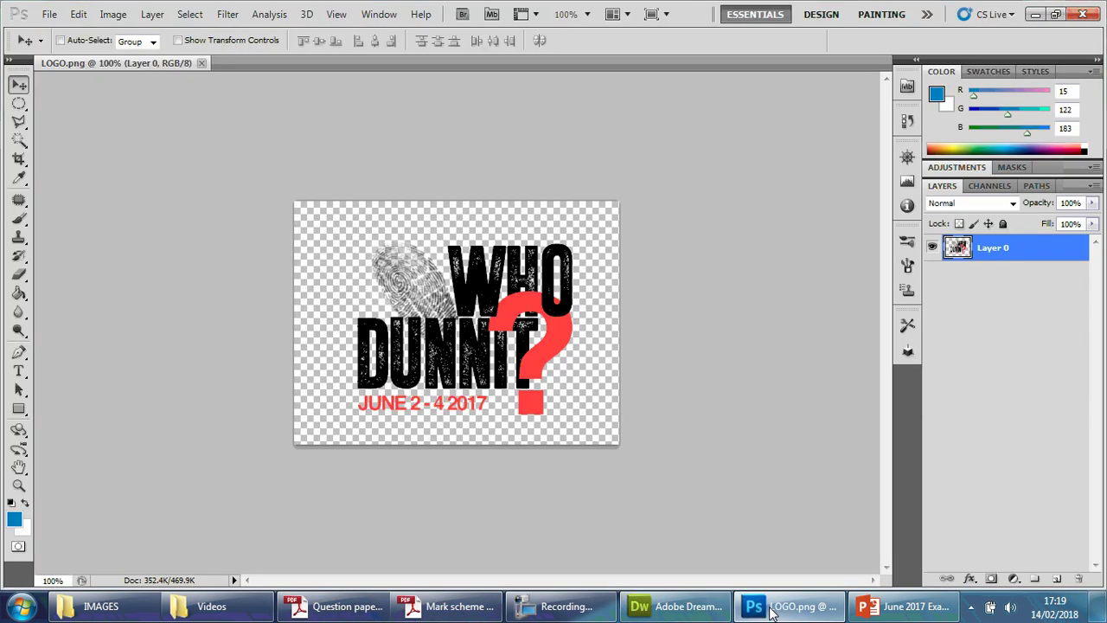
left_click(33, 598)
left_click(66, 533)
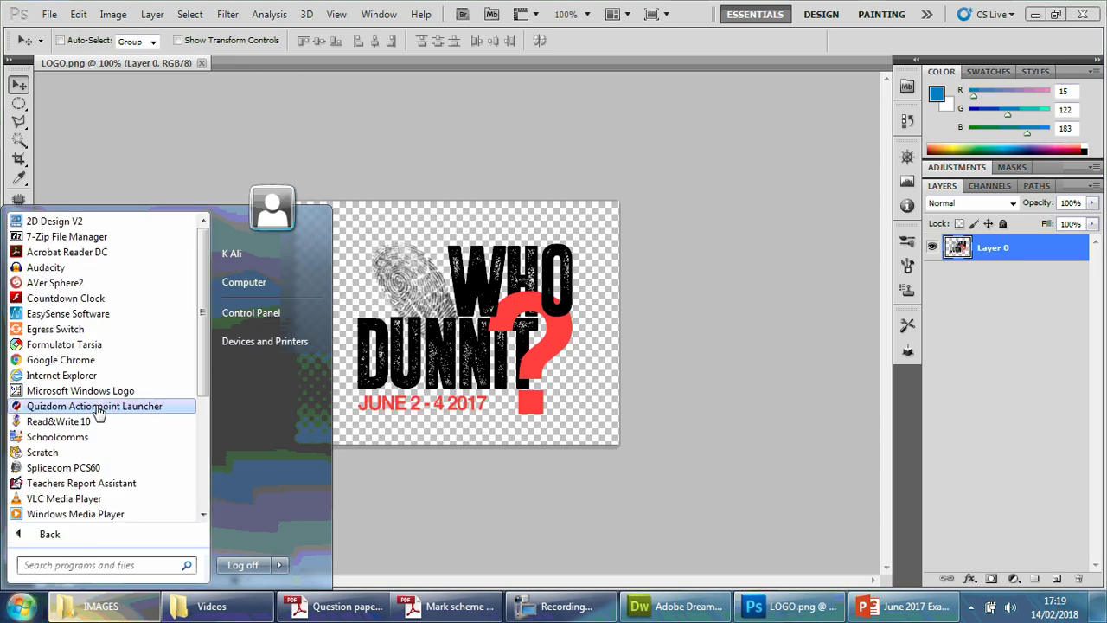
scroll(94, 452, "down", 5)
left_click(80, 376)
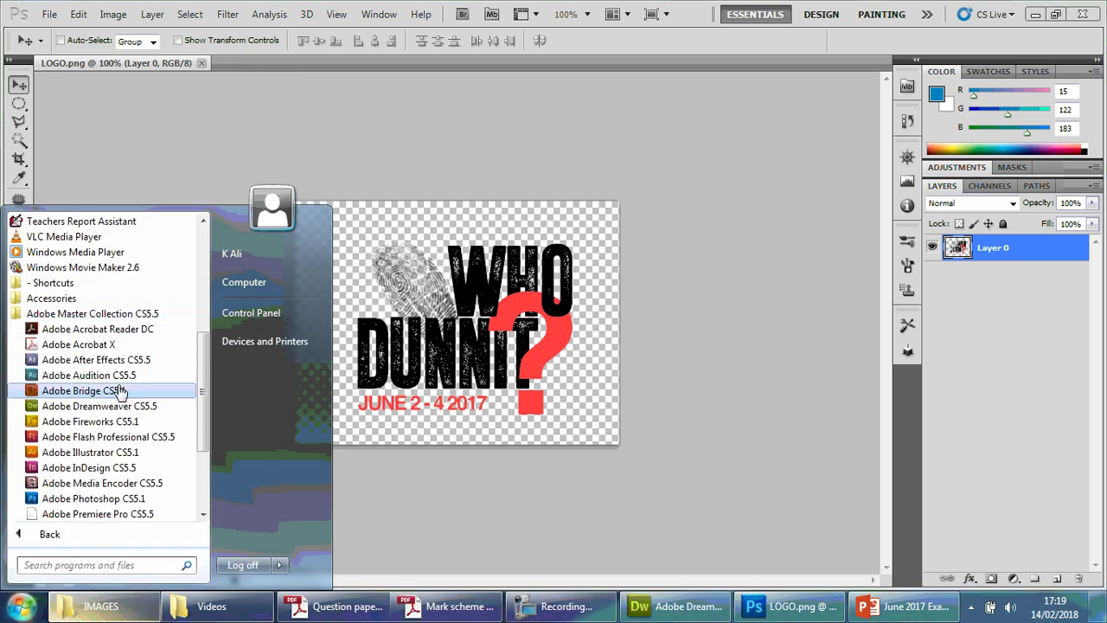
left_click(161, 424)
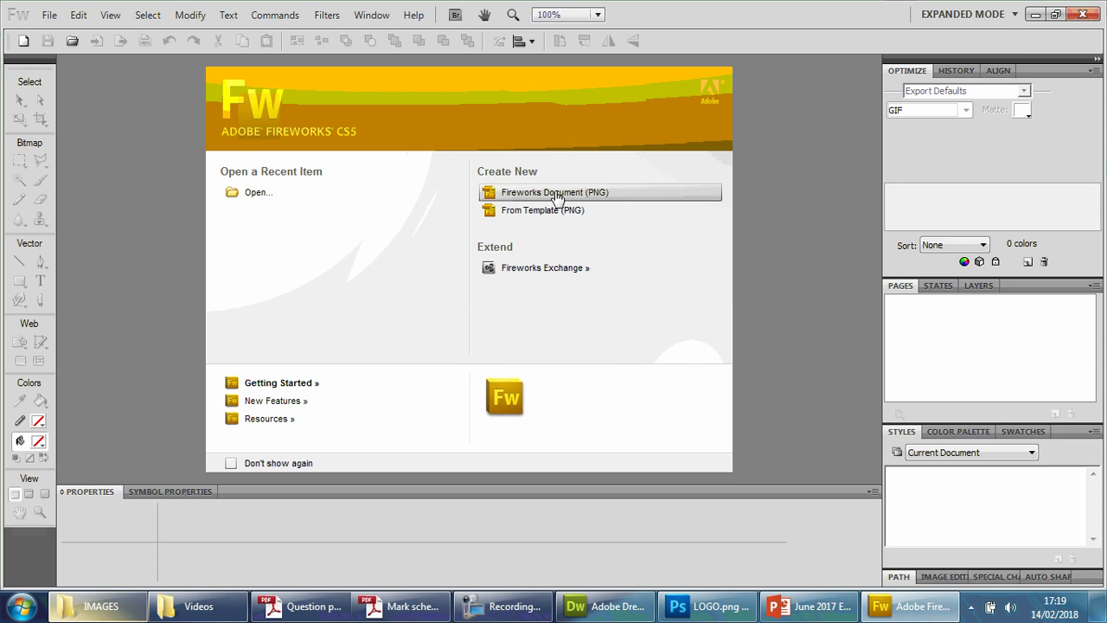
left_click(608, 193)
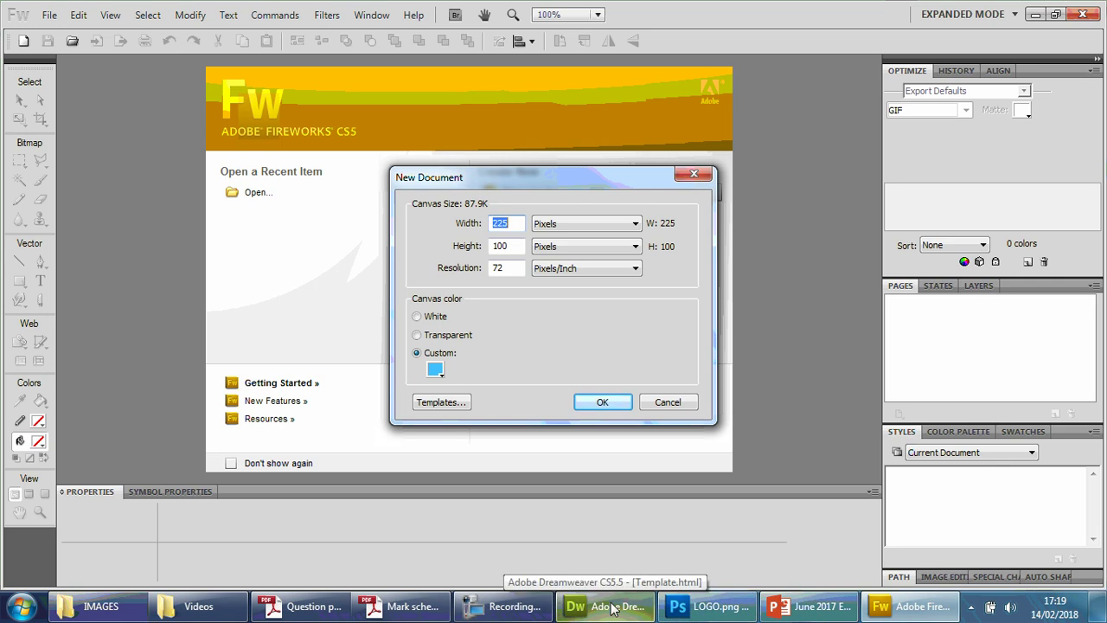
Halve the question paper's 1366-pixel page width in Calculator and set the new Fireworks document's width to 683 pixels.
left_click(342, 612)
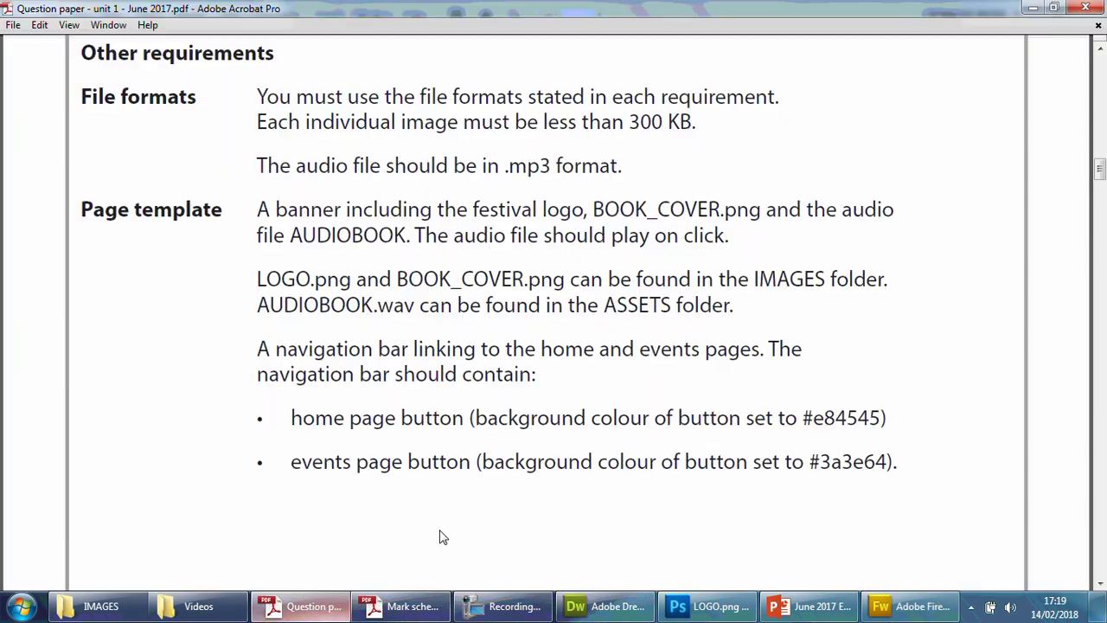
scroll(550, 313, "up", 3)
scroll(550, 313, "up", 2)
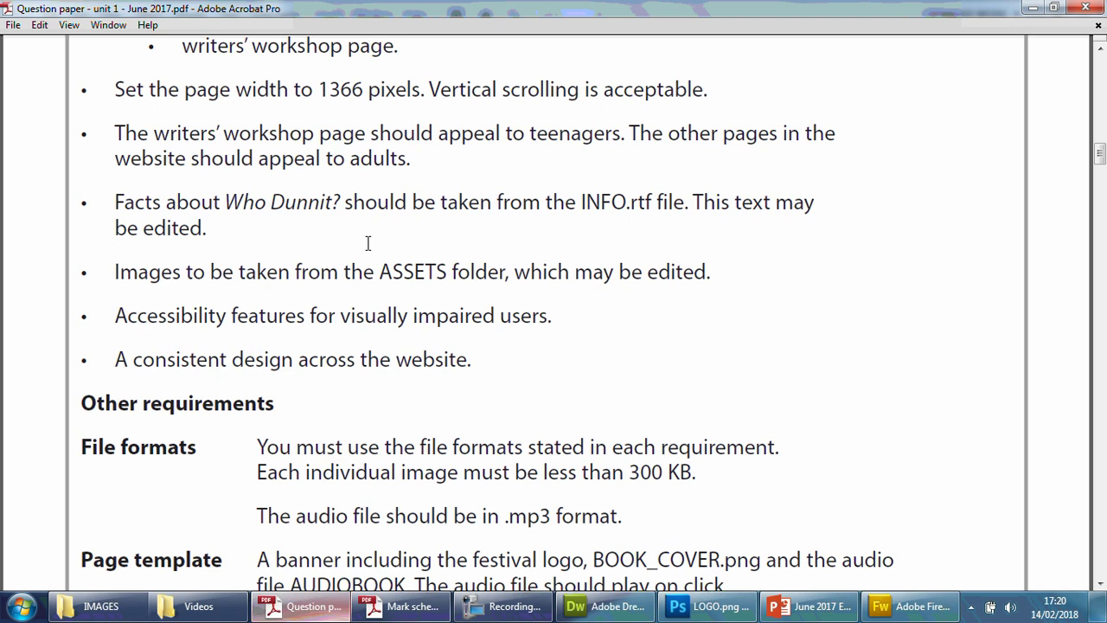
key("XF86Calculator")
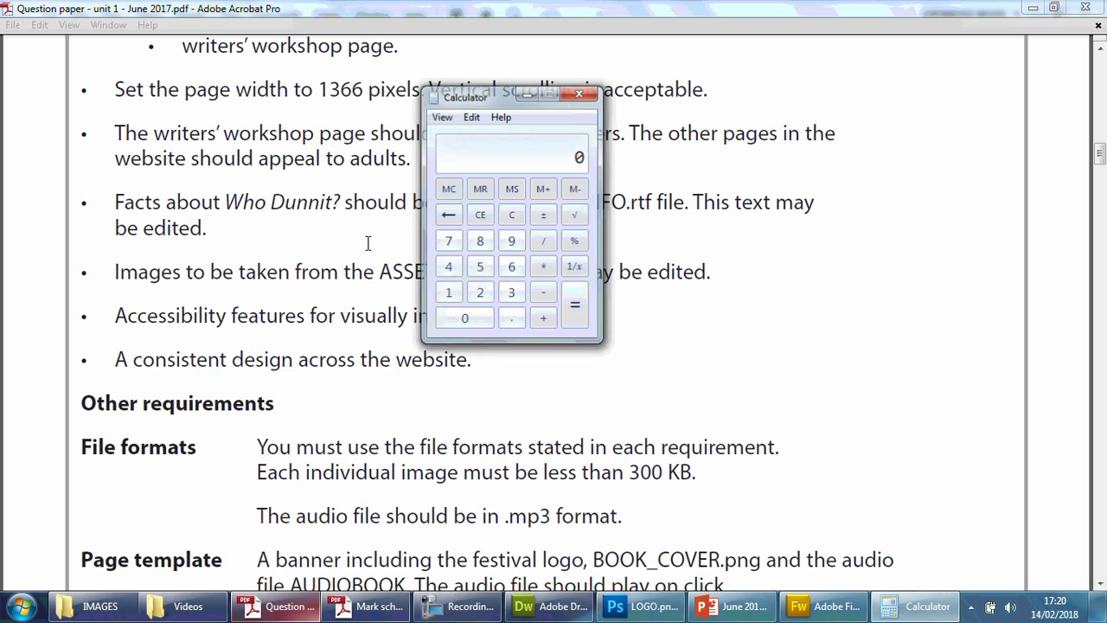
type("1366/2")
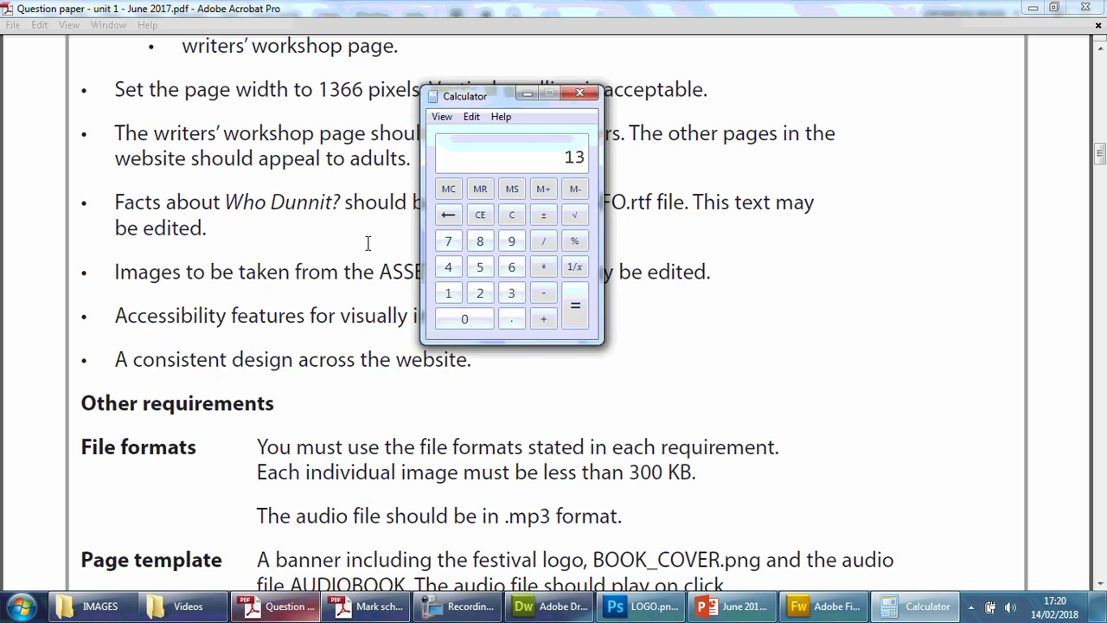
key("Return")
left_click(577, 95)
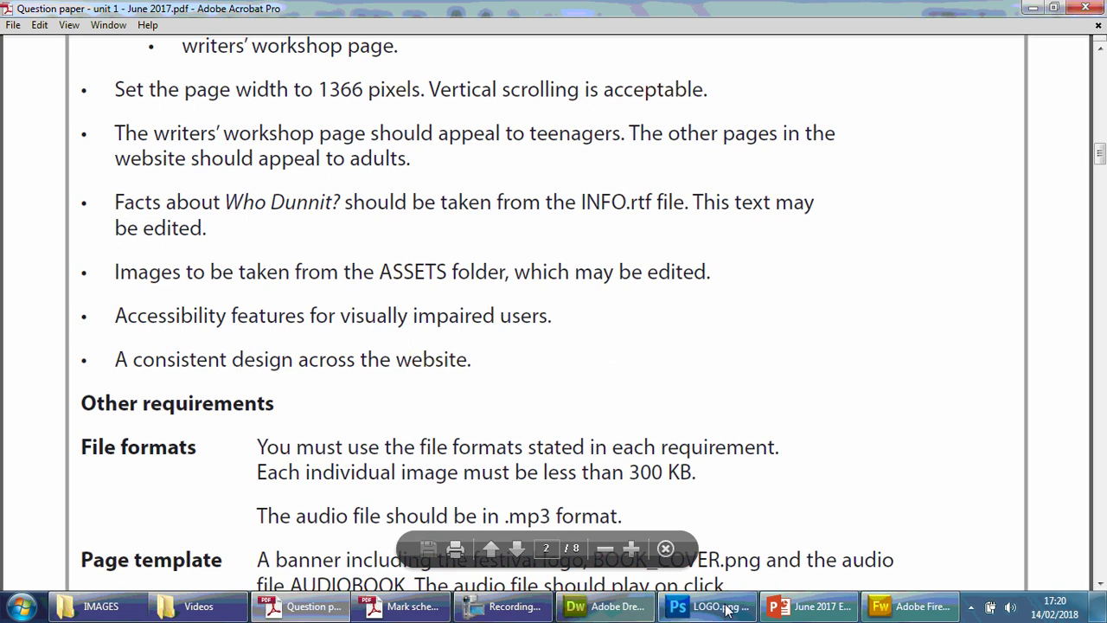
left_click(912, 606)
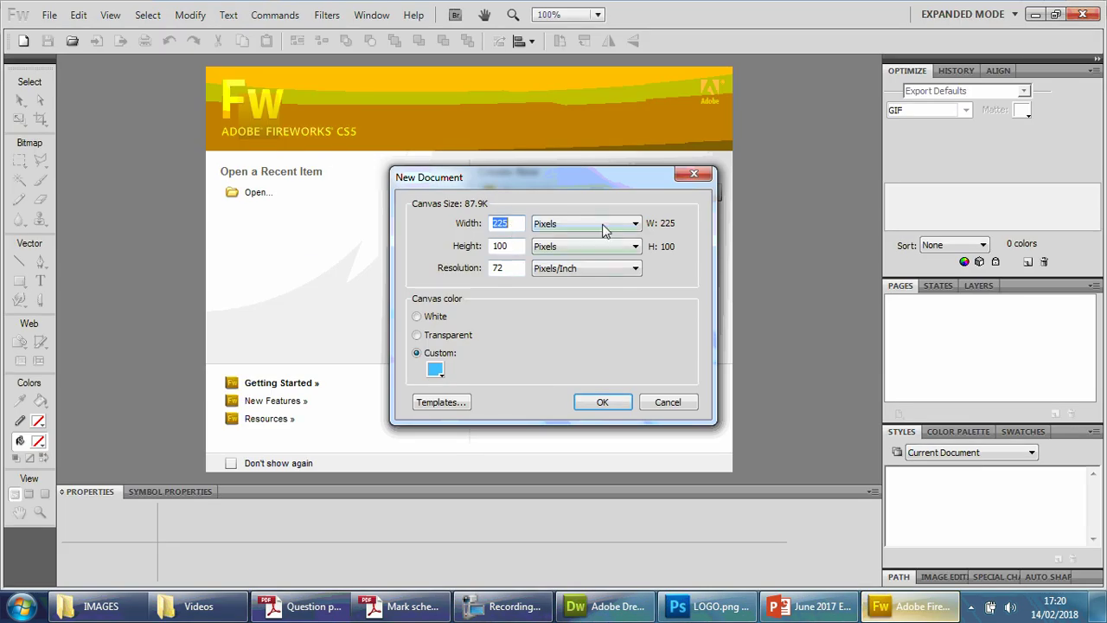
type("683")
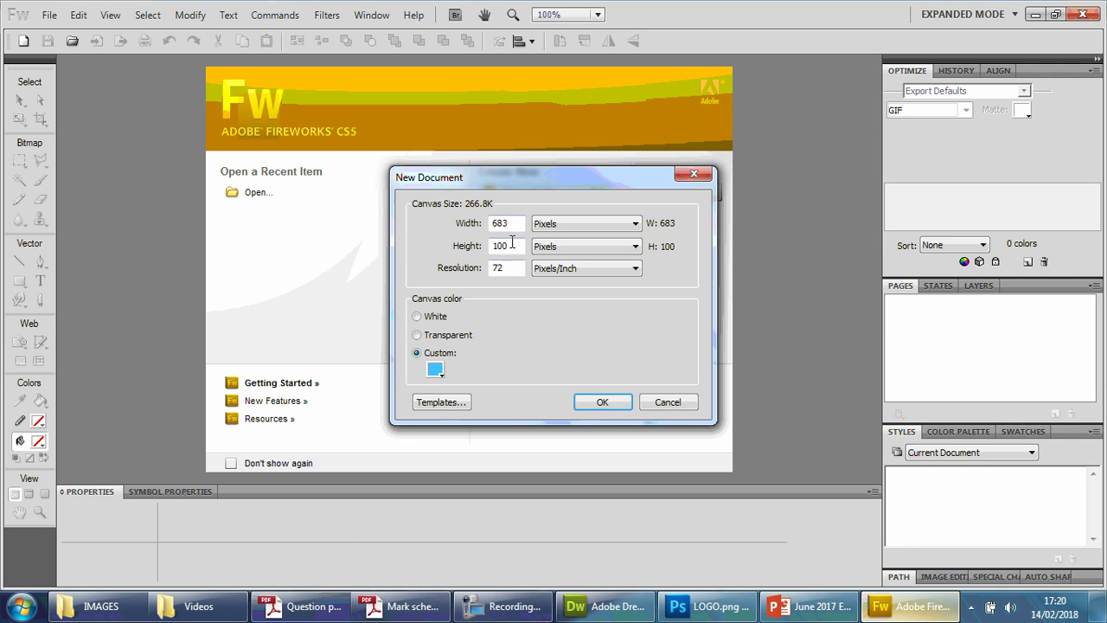
Switch to Template.html in Dreamweaver and slightly increase the height of the table's top row.
left_click(632, 607)
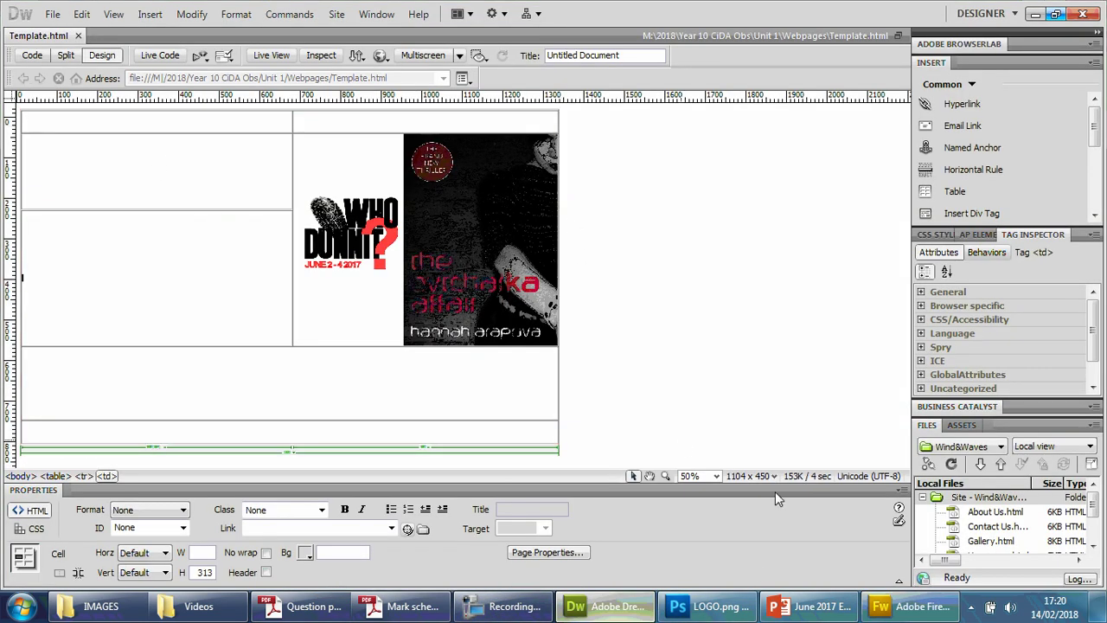
left_click(717, 476)
left_click(733, 266)
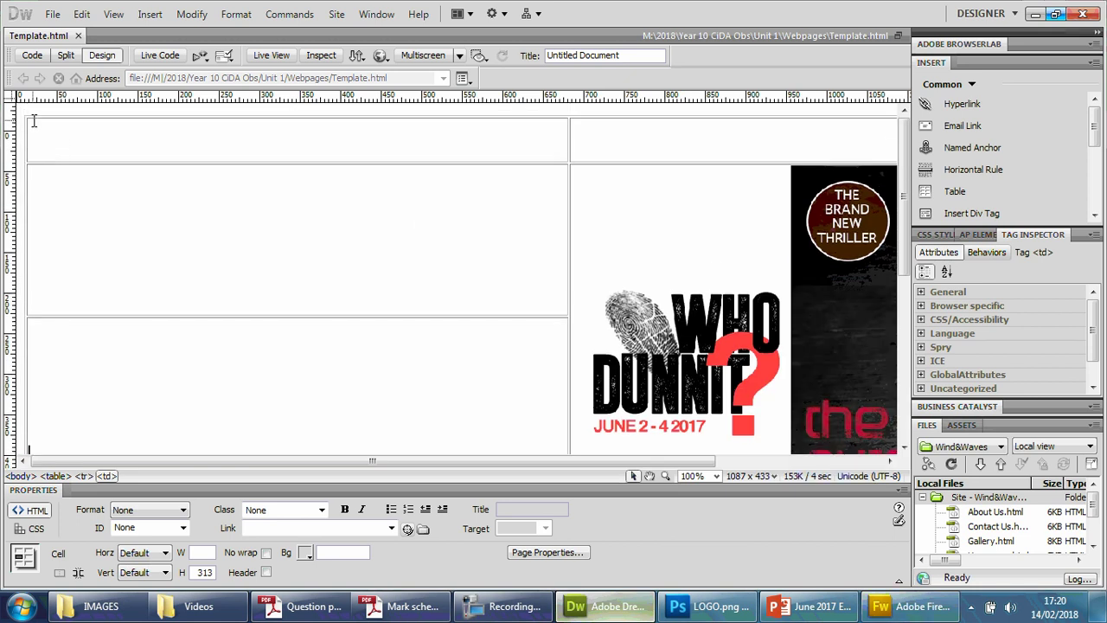
left_click(45, 170)
left_click_drag(45, 169, 44, 171)
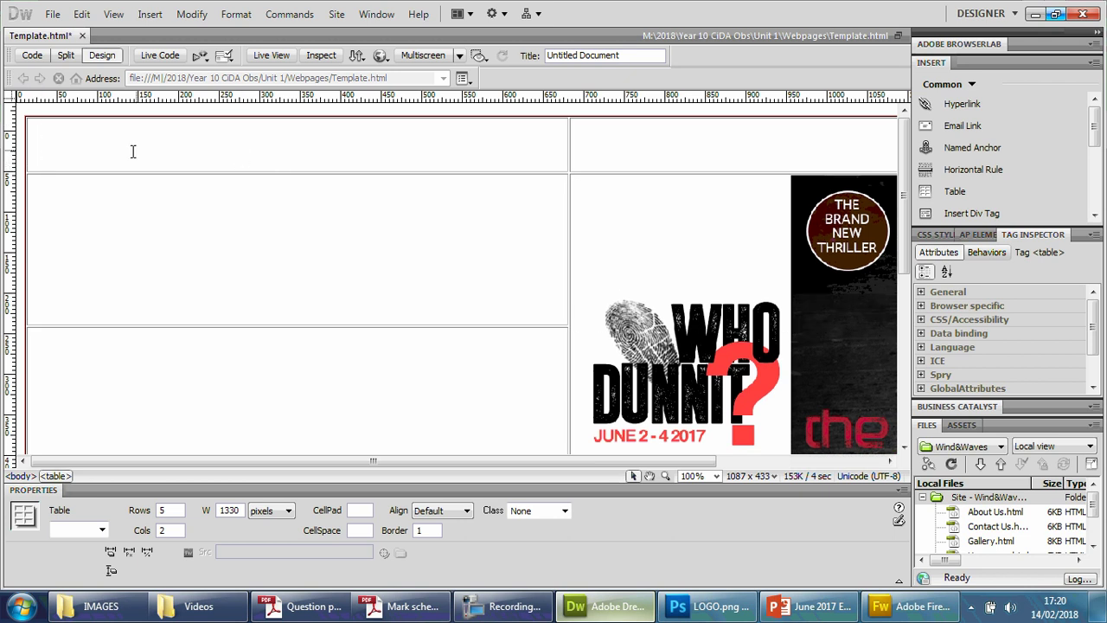
Switch to Fireworks and create the new document with a height of 50 pixels and a white canvas.
left_click(908, 606)
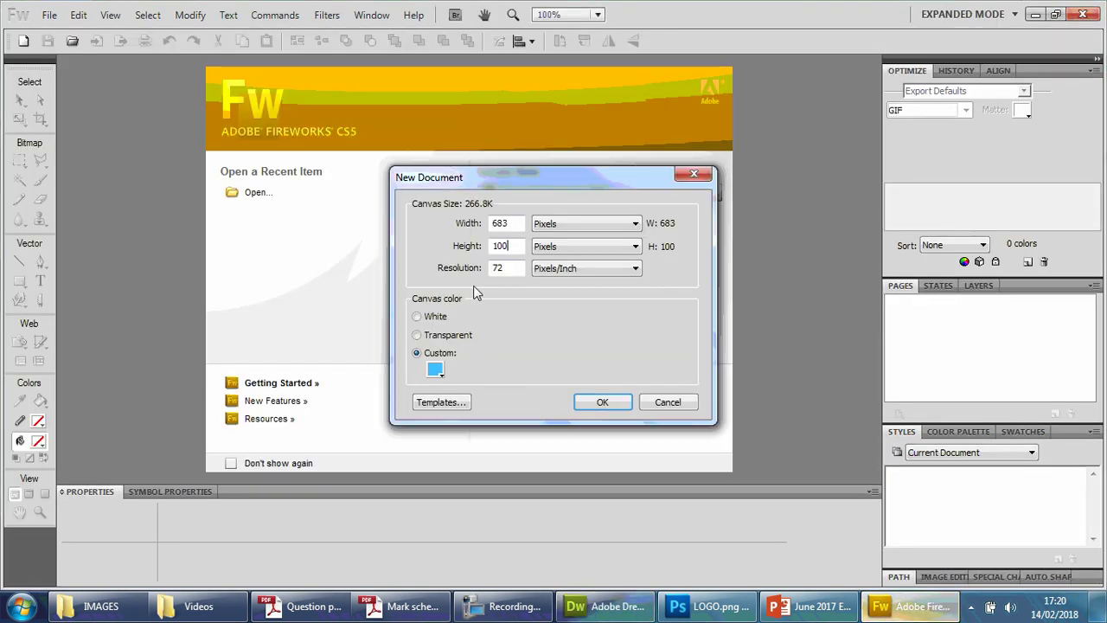
left_click_drag(519, 246, 470, 243)
type("50")
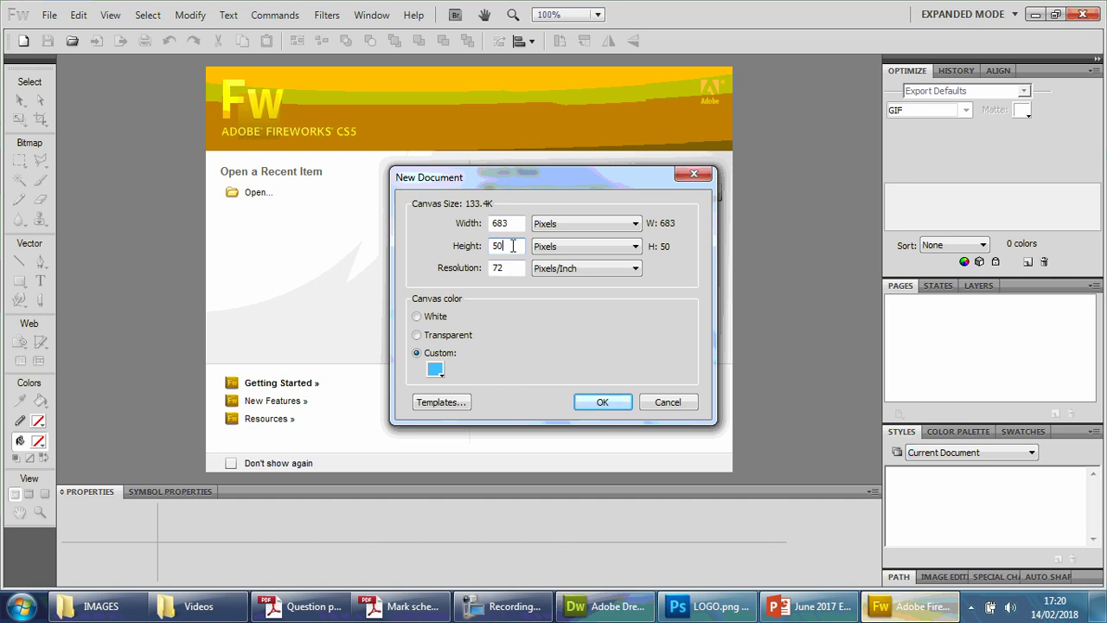
left_click(435, 372)
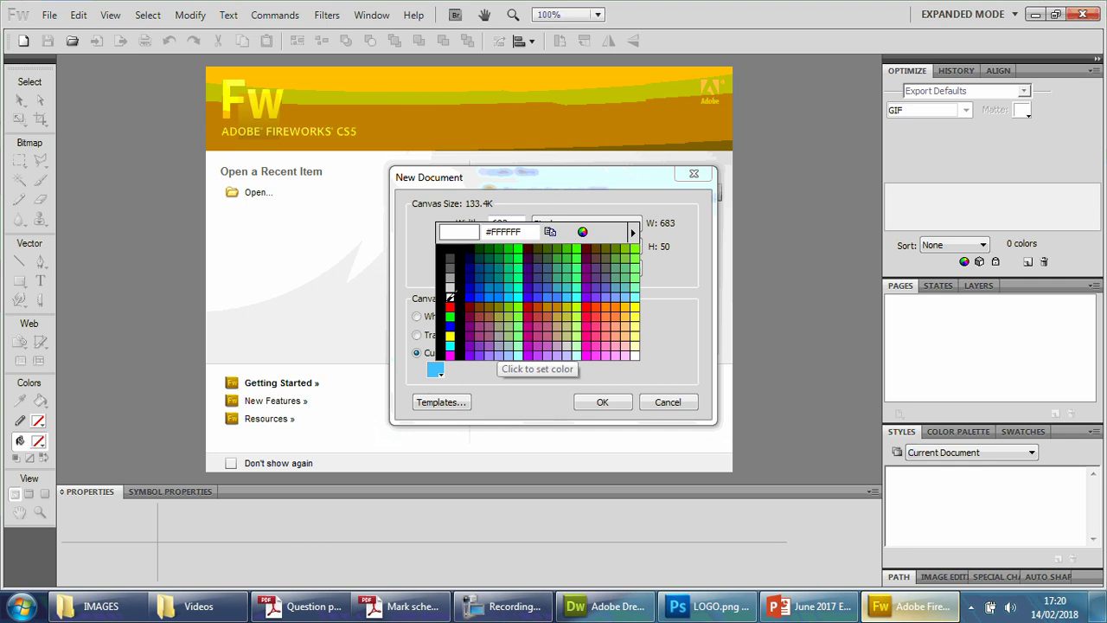
left_click(449, 295)
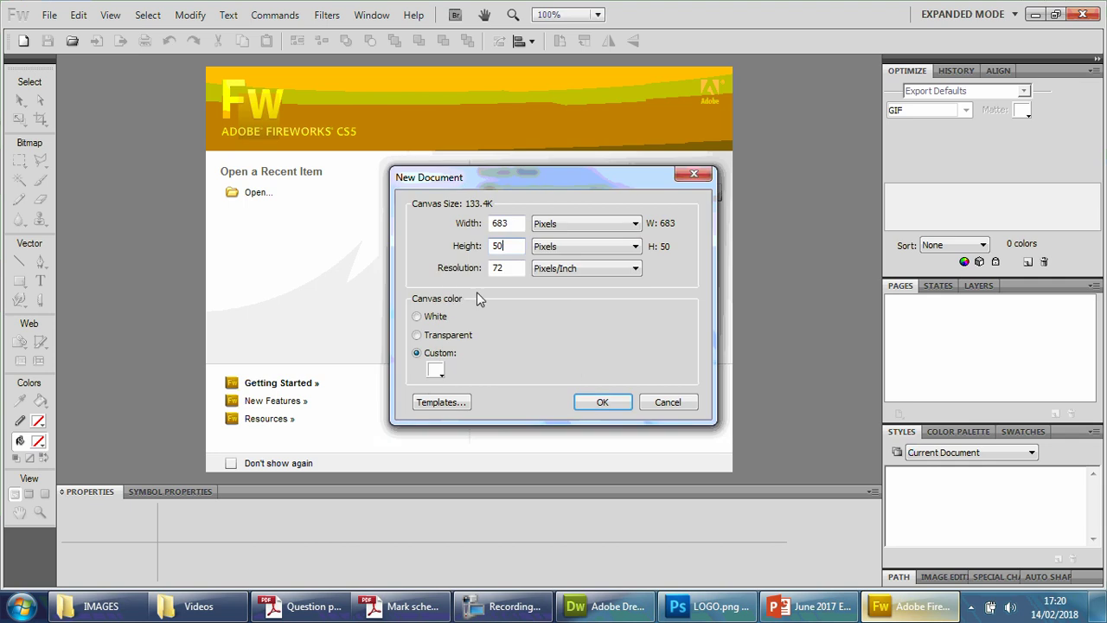
left_click(417, 316)
left_click(603, 405)
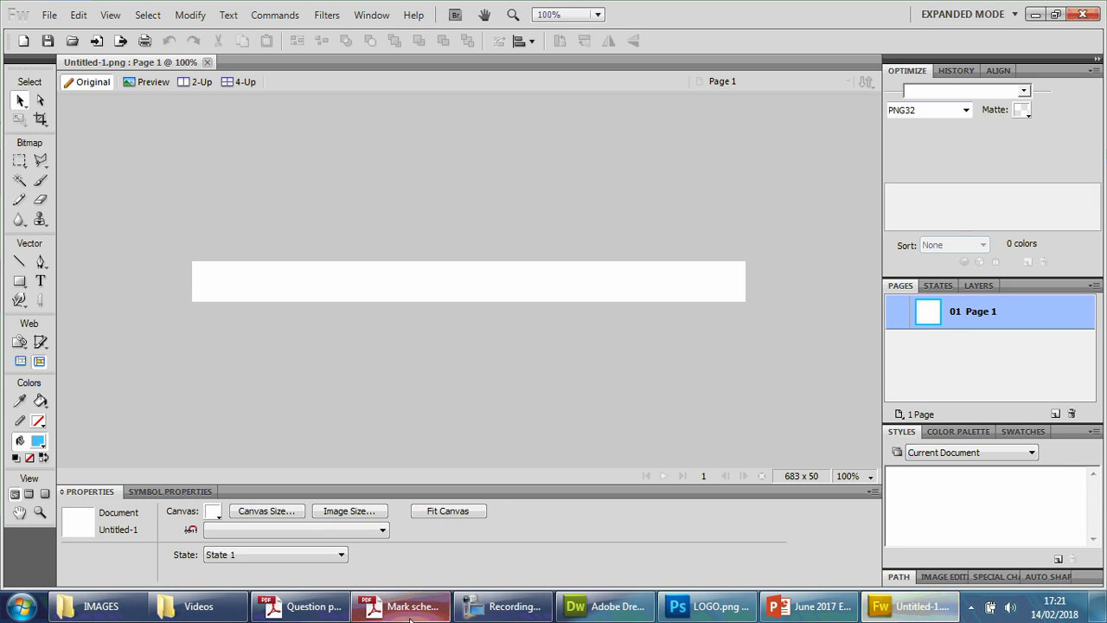
Review the navigation bar requirements in the question paper and the TWITTER, FACEBOOK and PROGRAMME images in the IMAGES folder.
left_click(320, 609)
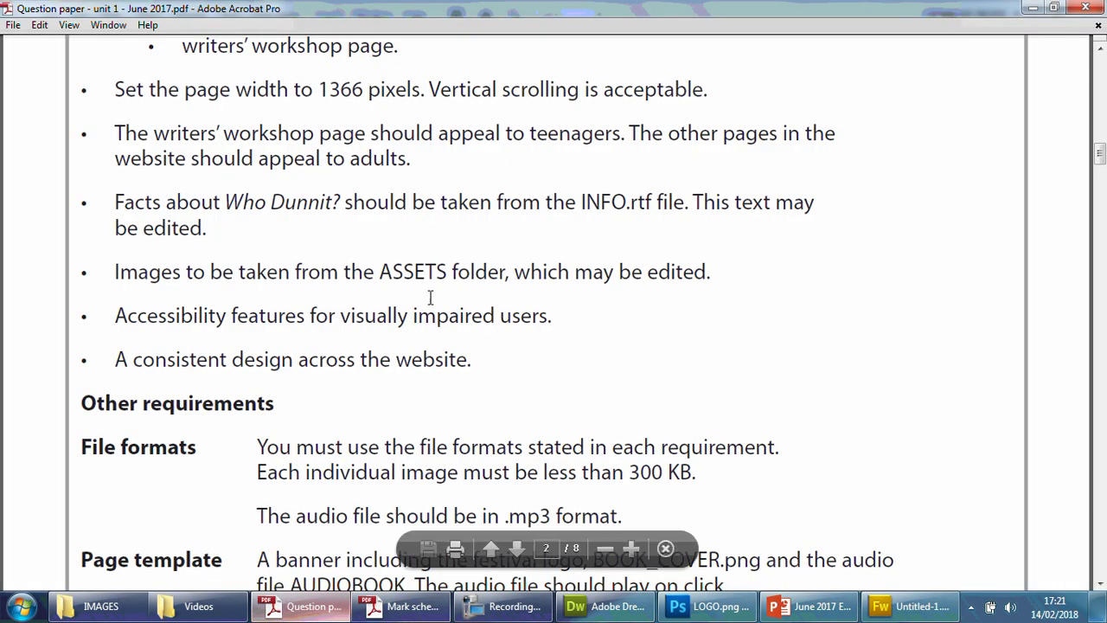
scroll(587, 320, "down", 8)
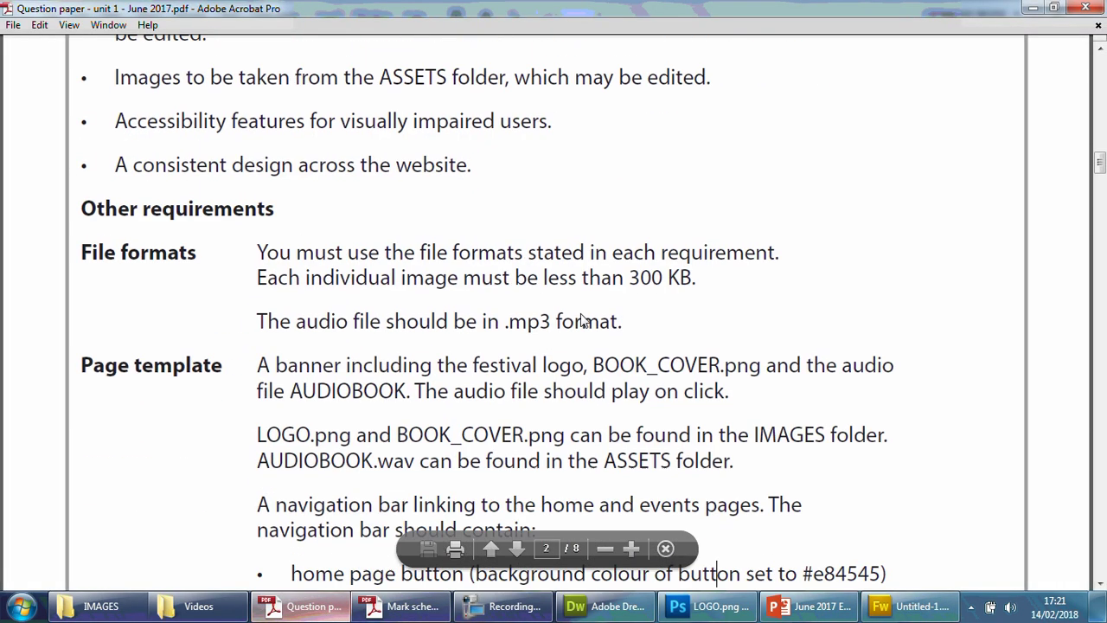
scroll(564, 309, "down", 1)
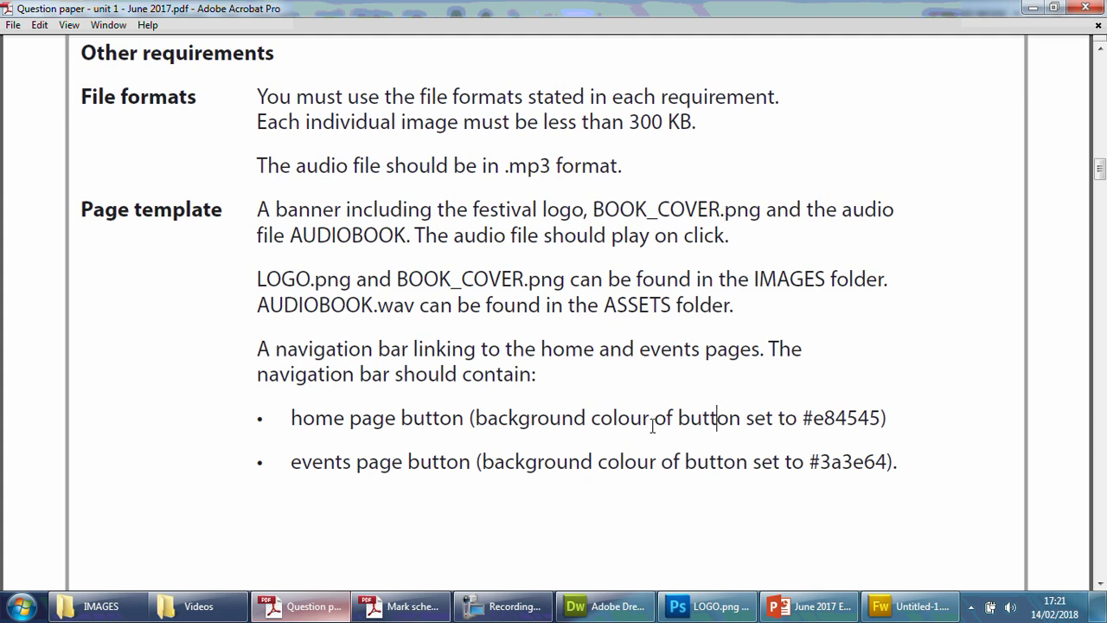
left_click(97, 605)
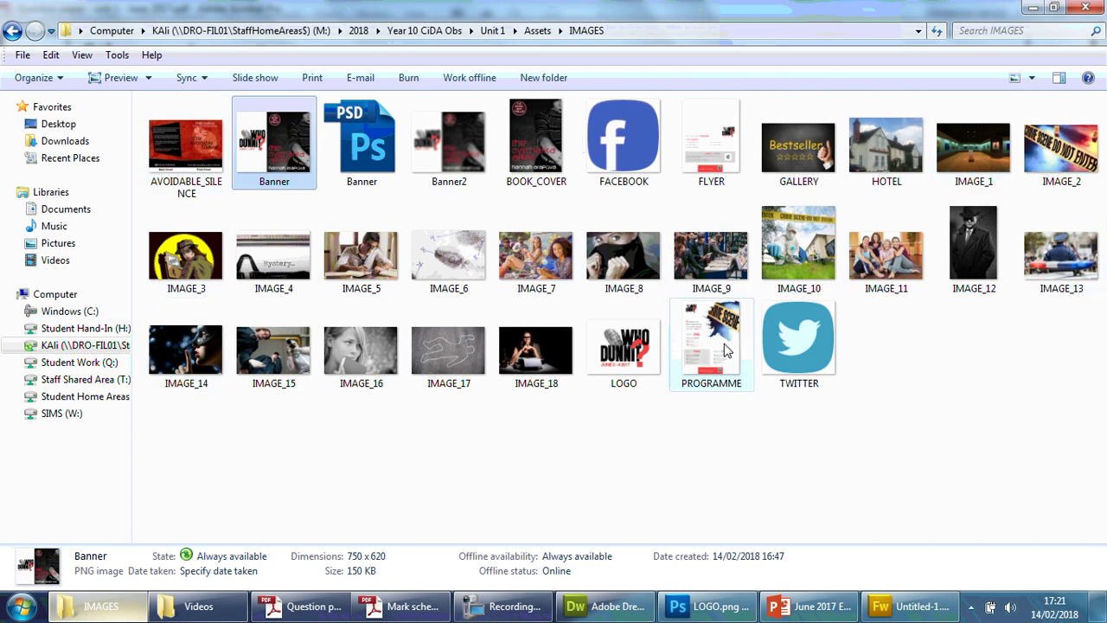
left_click(797, 339)
left_click(630, 150)
left_click(713, 363)
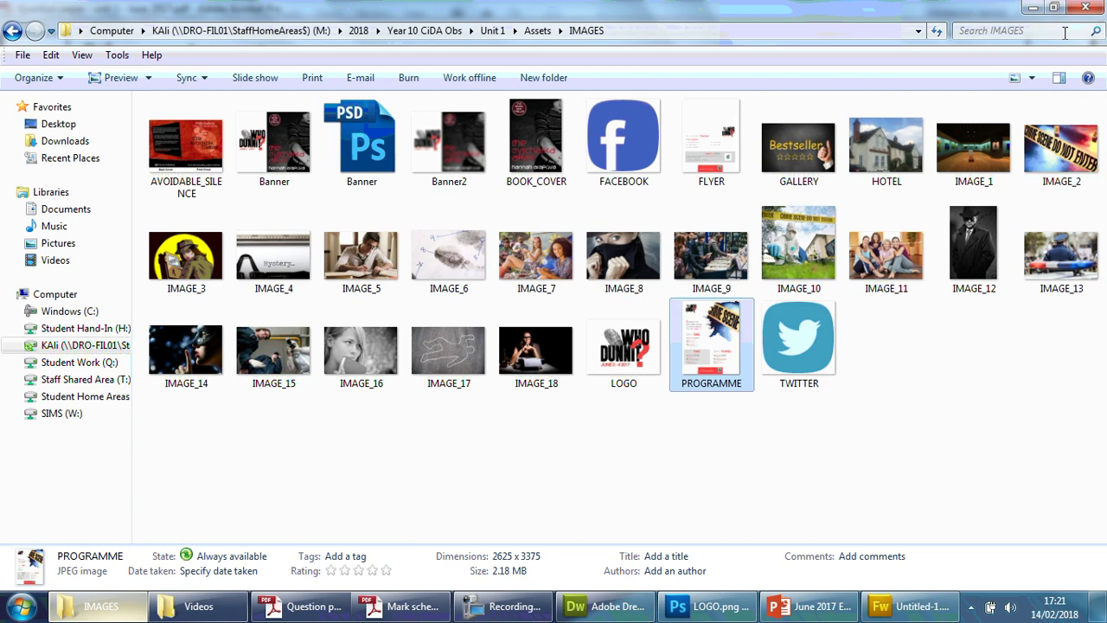
left_click(1034, 8)
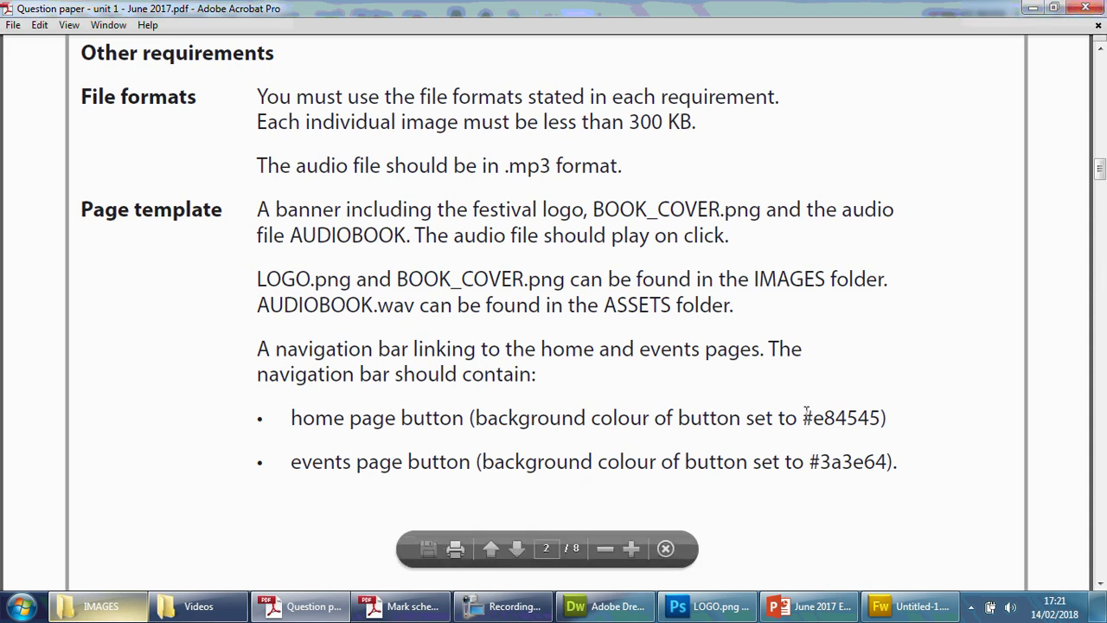
Switch to Fireworks and draw a solid light-blue rectangle covering the whole canvas, about 684 by 50 pixels.
key("alt+Tab")
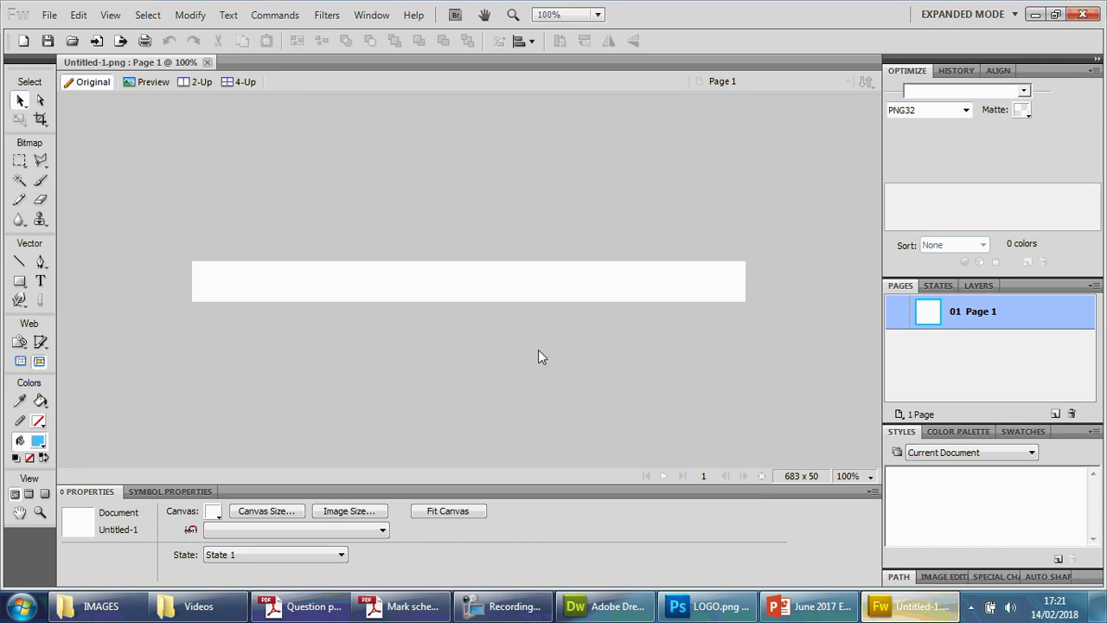
left_click(20, 282)
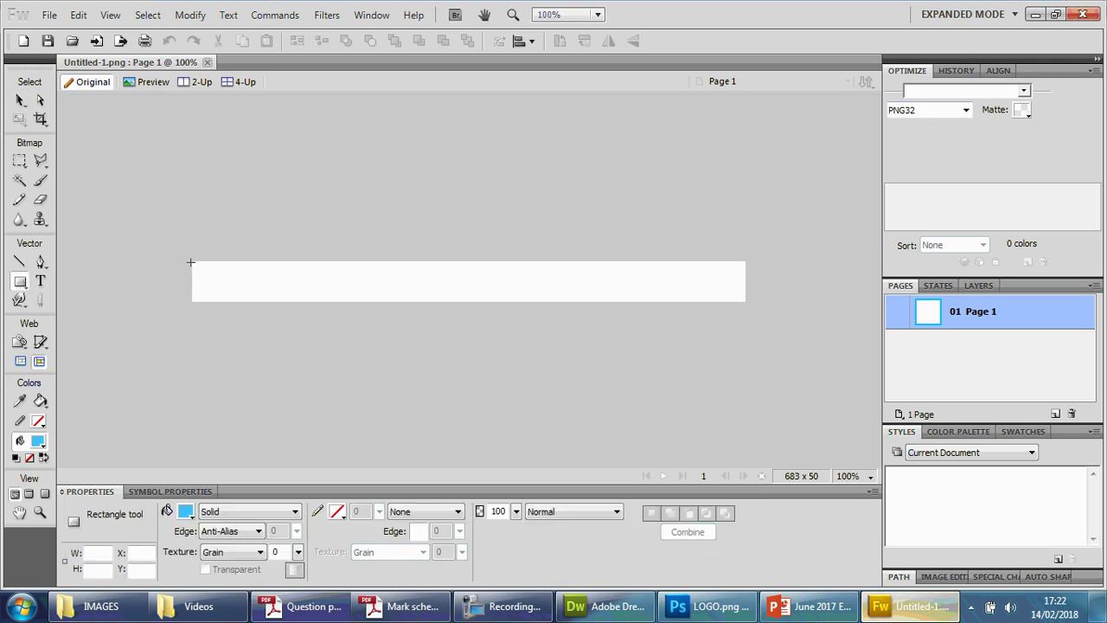
left_click_drag(191, 261, 746, 303)
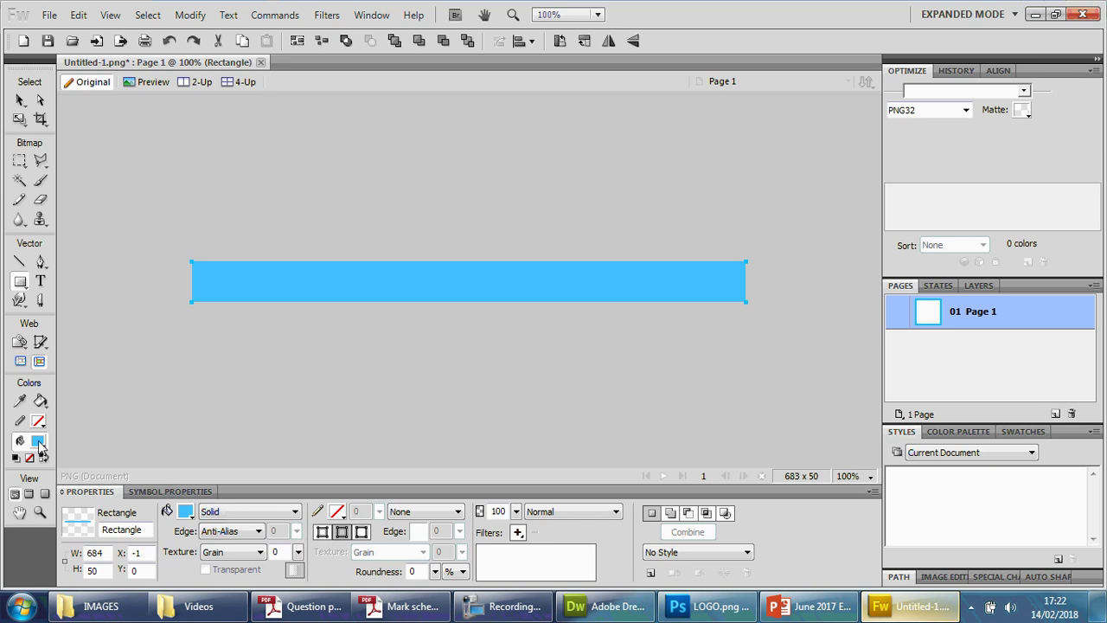
Copy the home page button colour from the question paper and set the rectangle's fill to #e84545 in Fireworks.
left_click(185, 511)
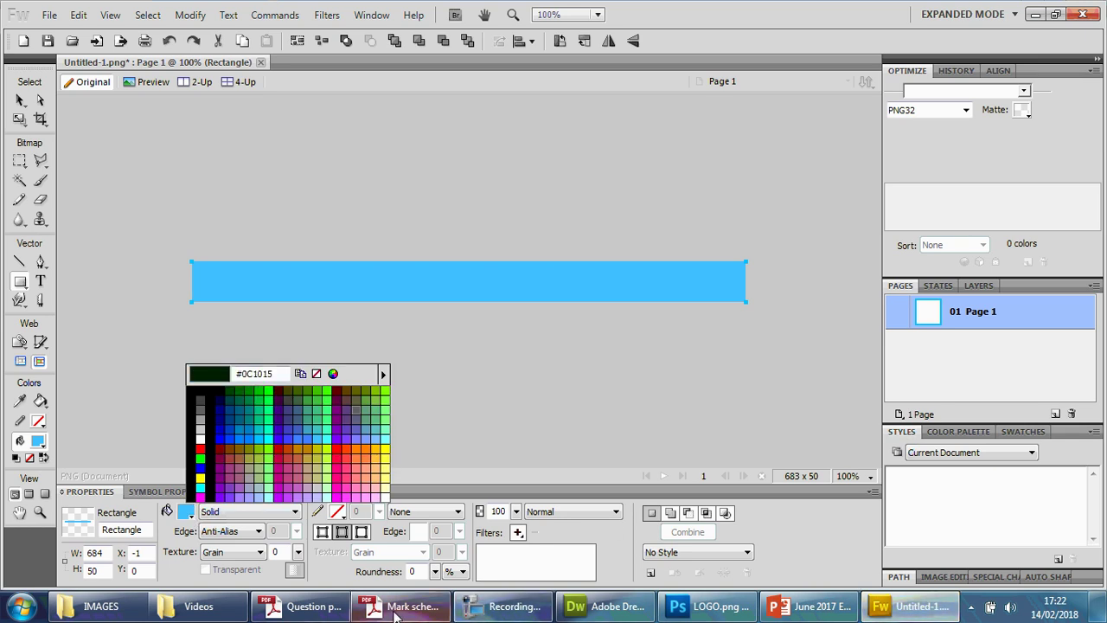
left_click(302, 606)
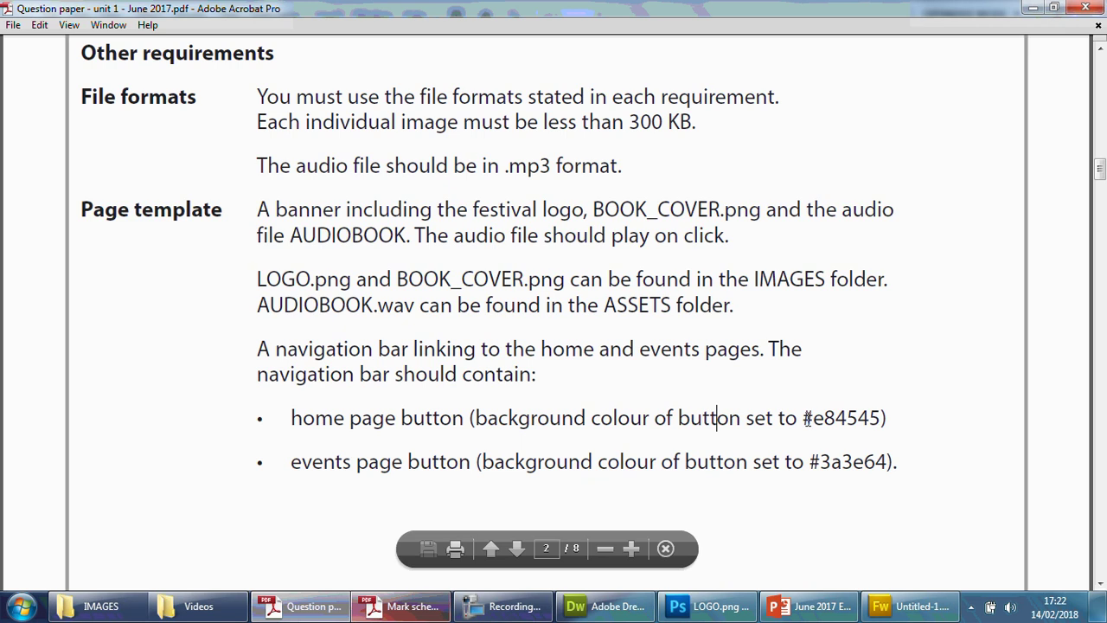
left_click_drag(804, 419, 882, 419)
key("ctrl+c")
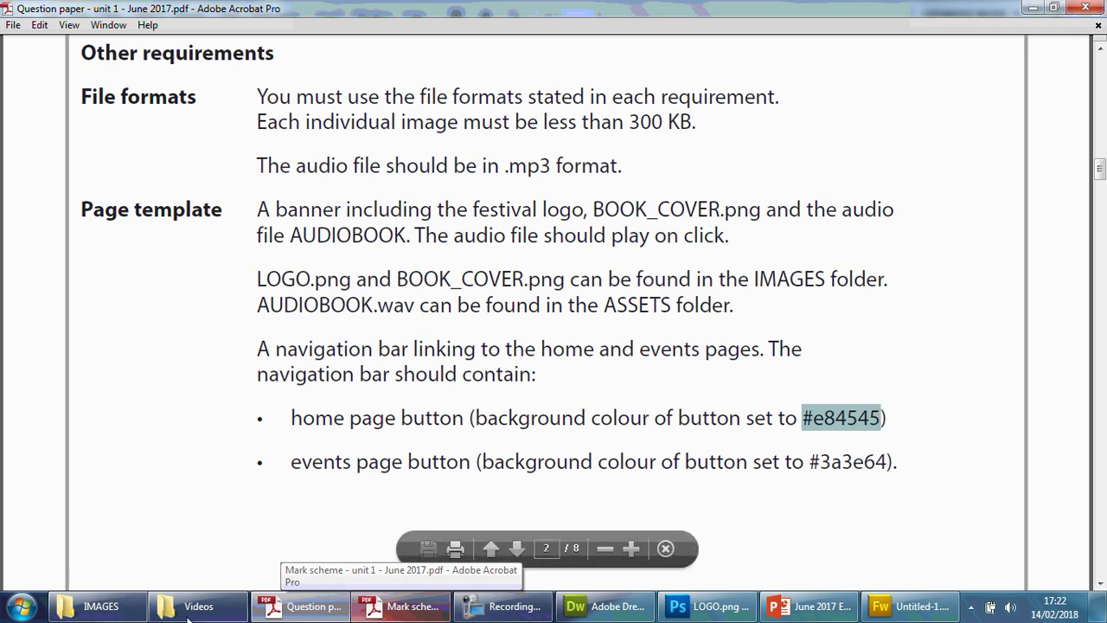
left_click(871, 606)
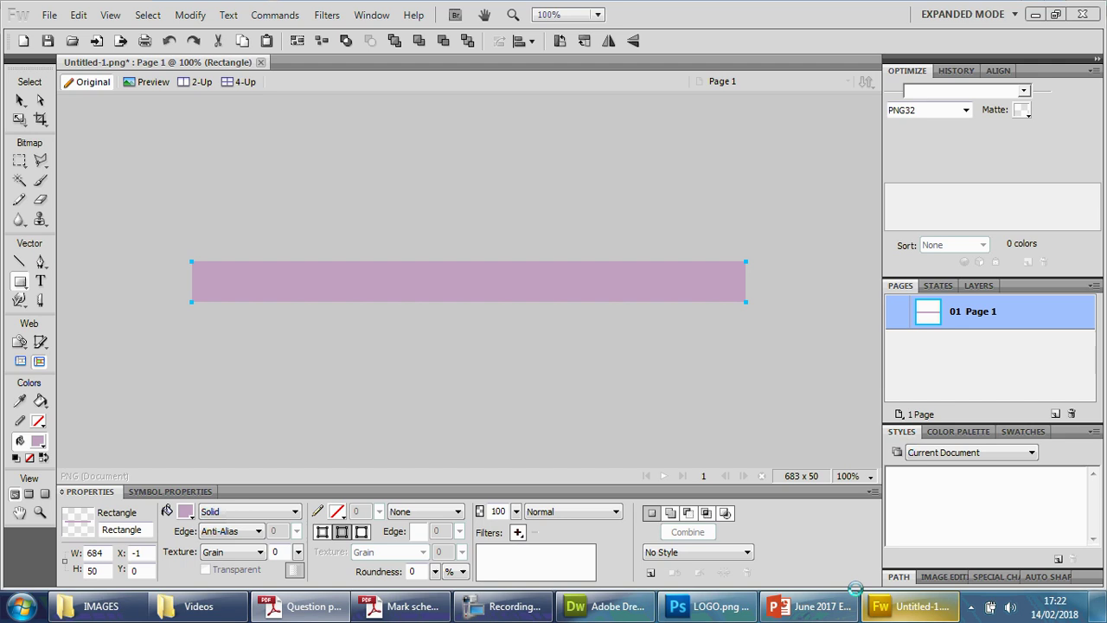
left_click(185, 511)
left_click(266, 374)
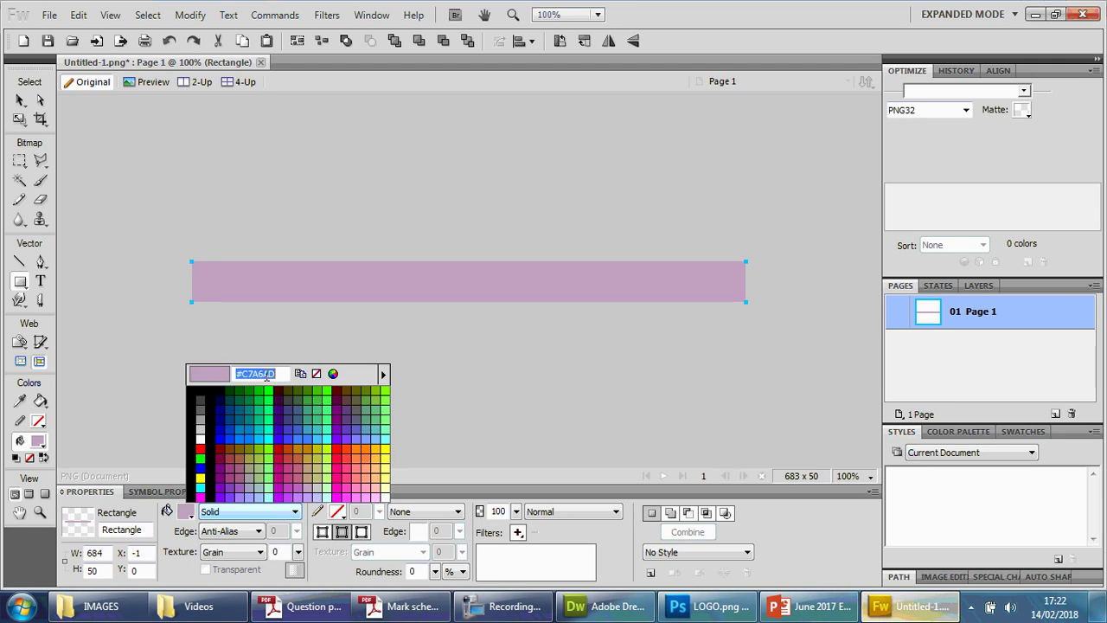
key("ctrl+v")
key("Return")
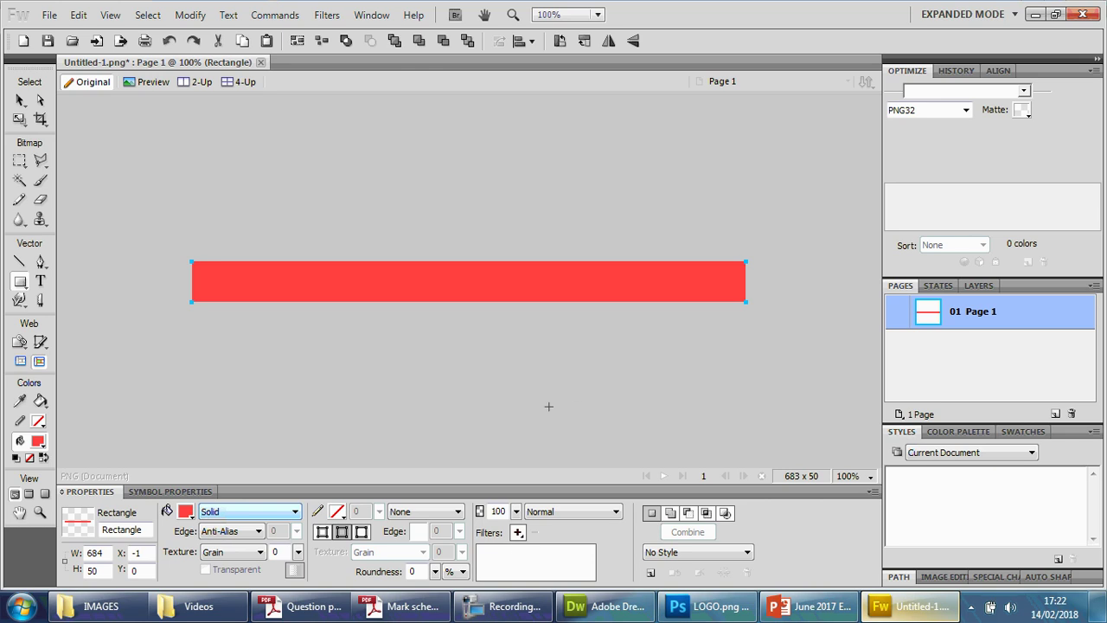
left_click(304, 606)
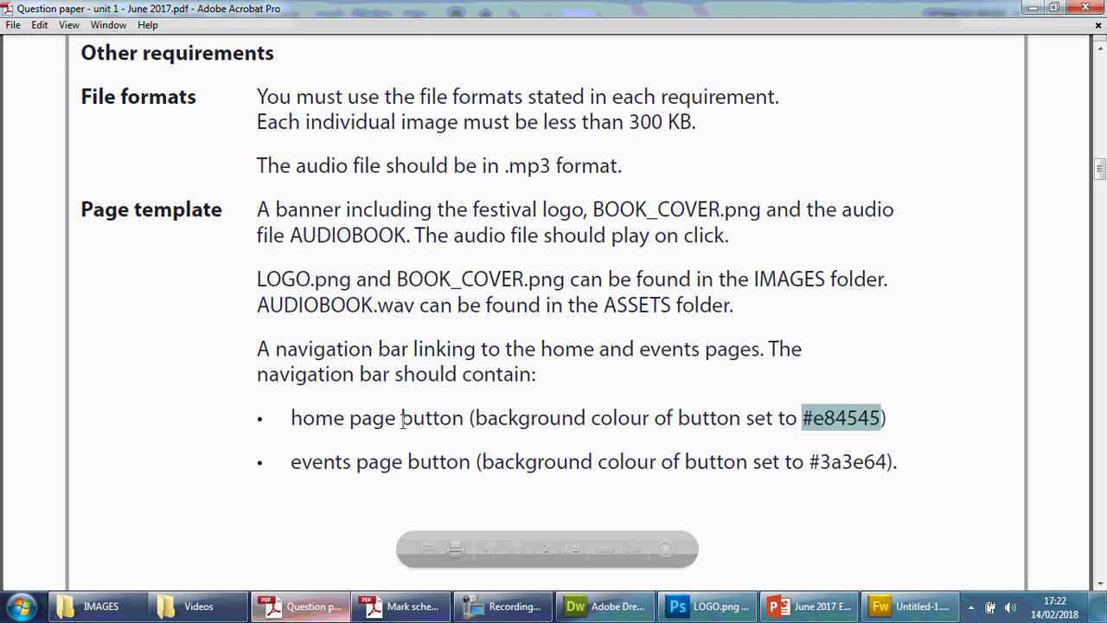
left_click(1032, 9)
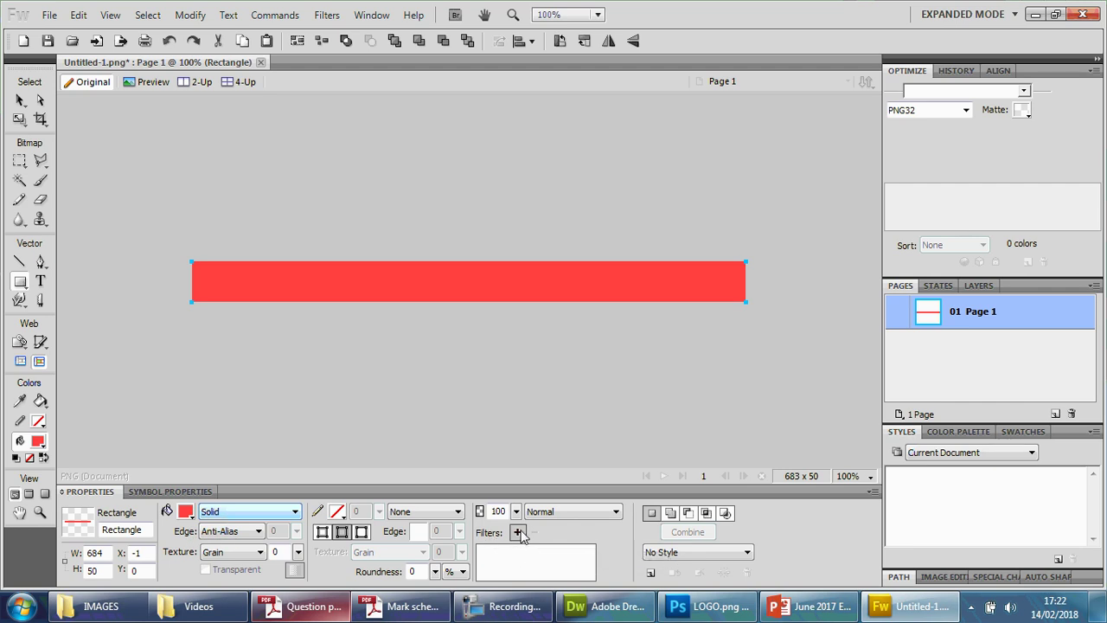
Try an Outer Bevel filter on the red rectangle and remove it.
left_click(518, 534)
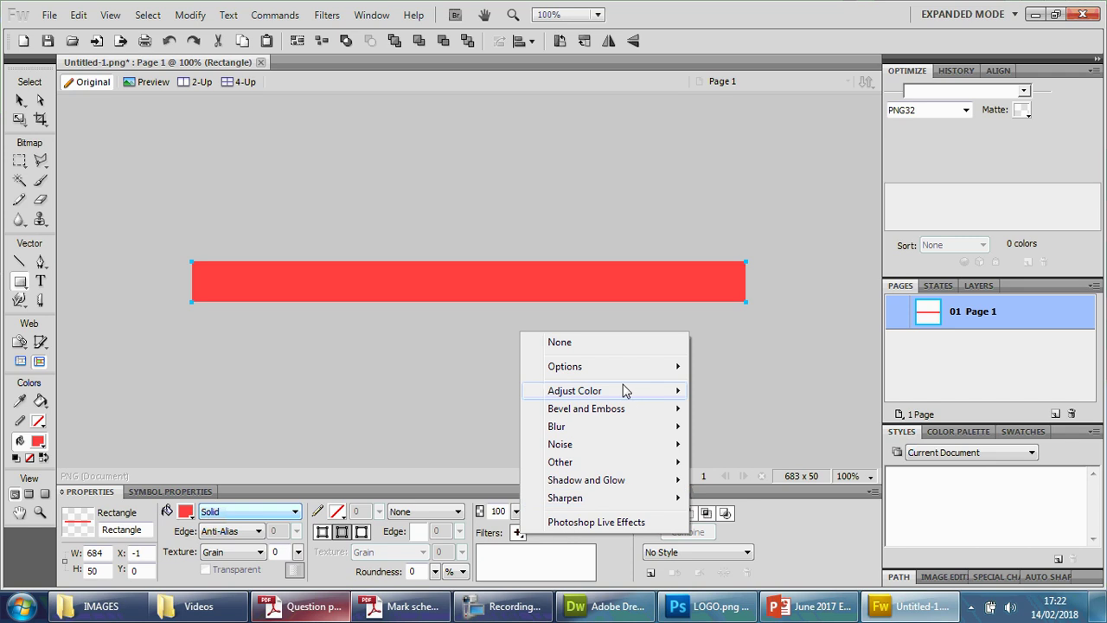
mouse_move(620, 412)
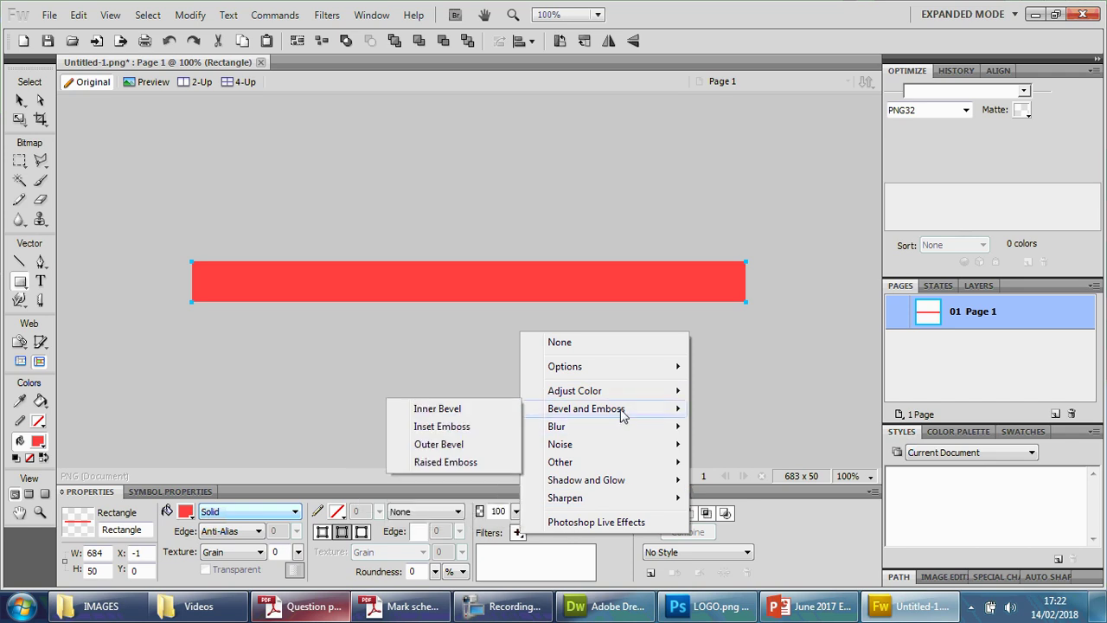
left_click(465, 443)
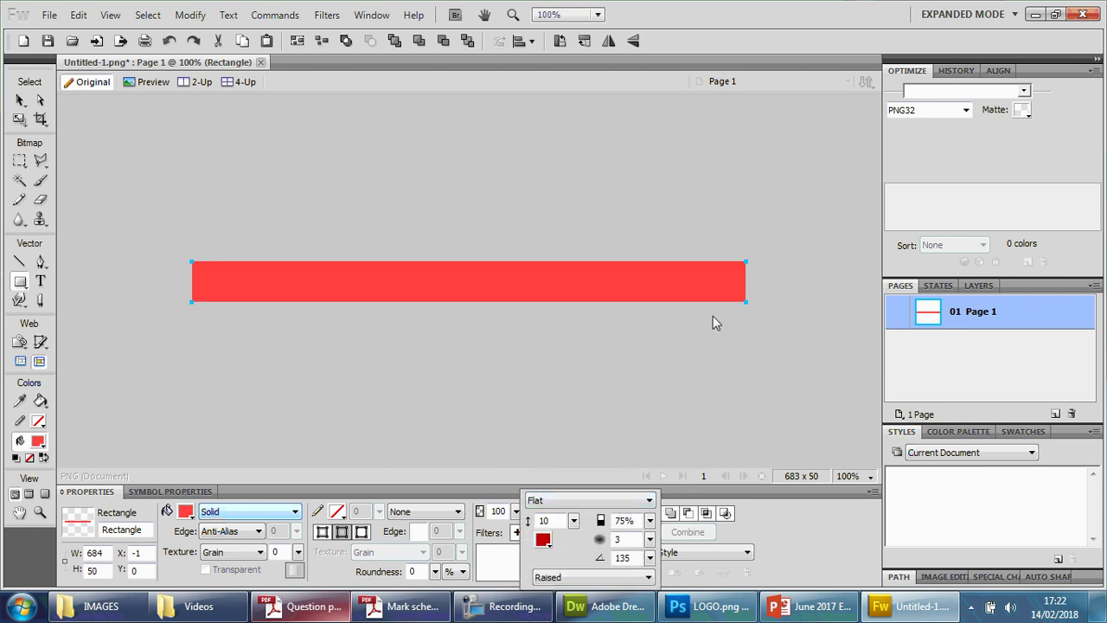
left_click(674, 538)
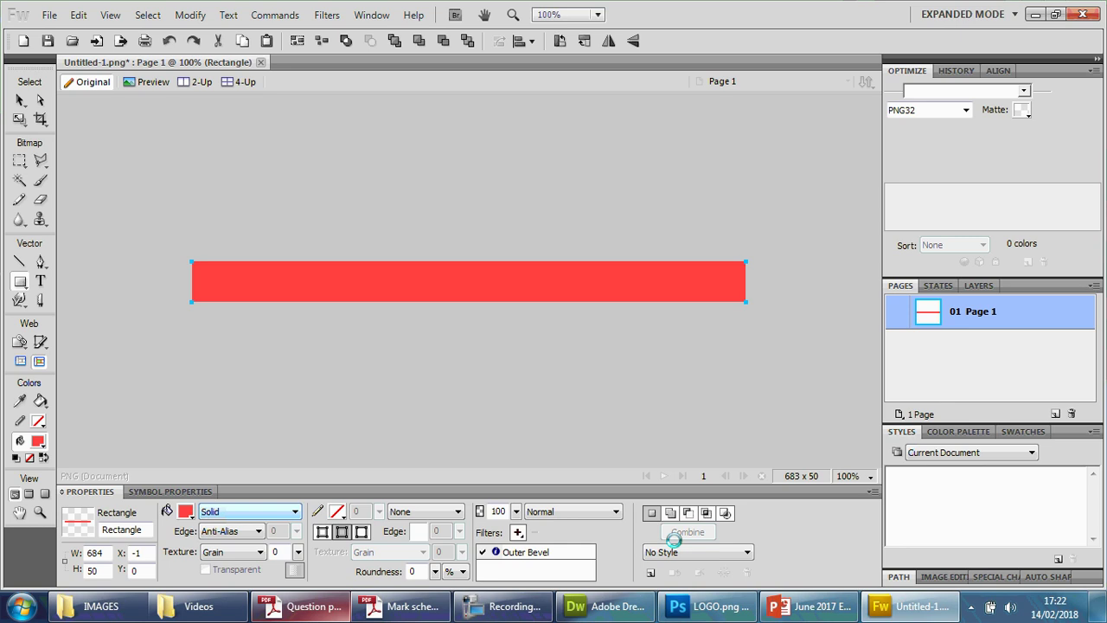
left_click(536, 553)
left_click(533, 532)
Try an Inner Bevel filter on the rectangle, and undo back to an empty canvas.
left_click(517, 532)
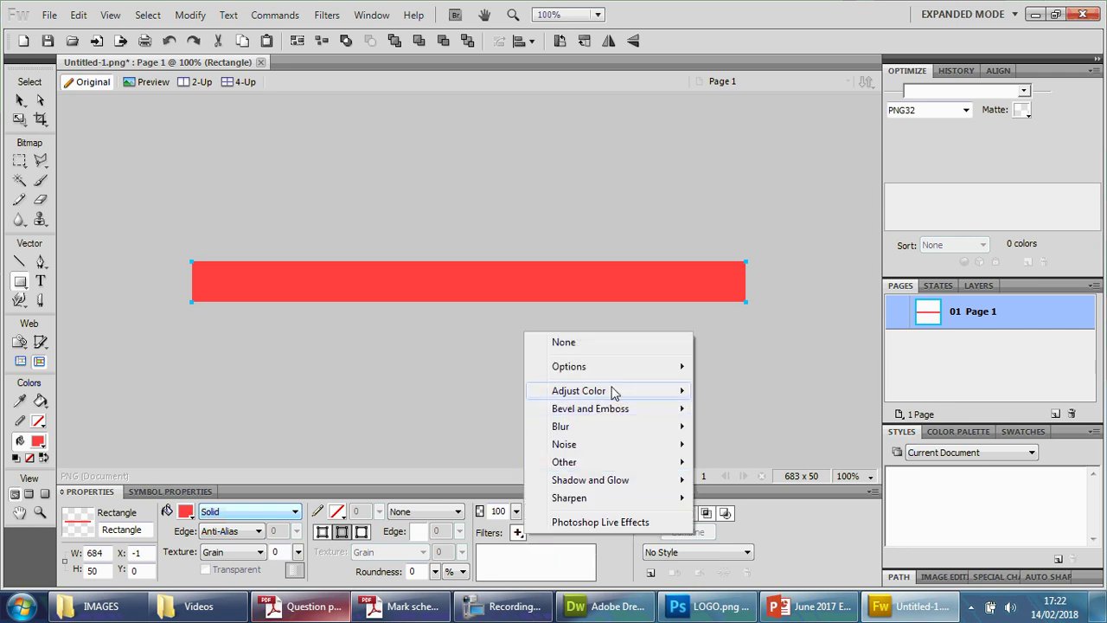
mouse_move(604, 419)
left_click(484, 410)
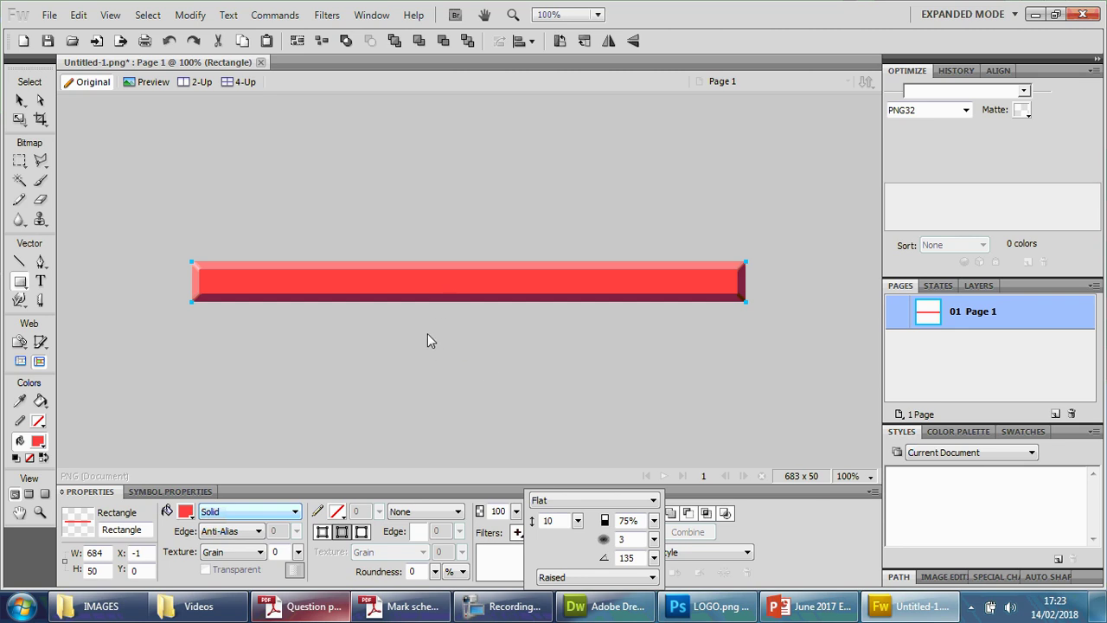
left_click(402, 291)
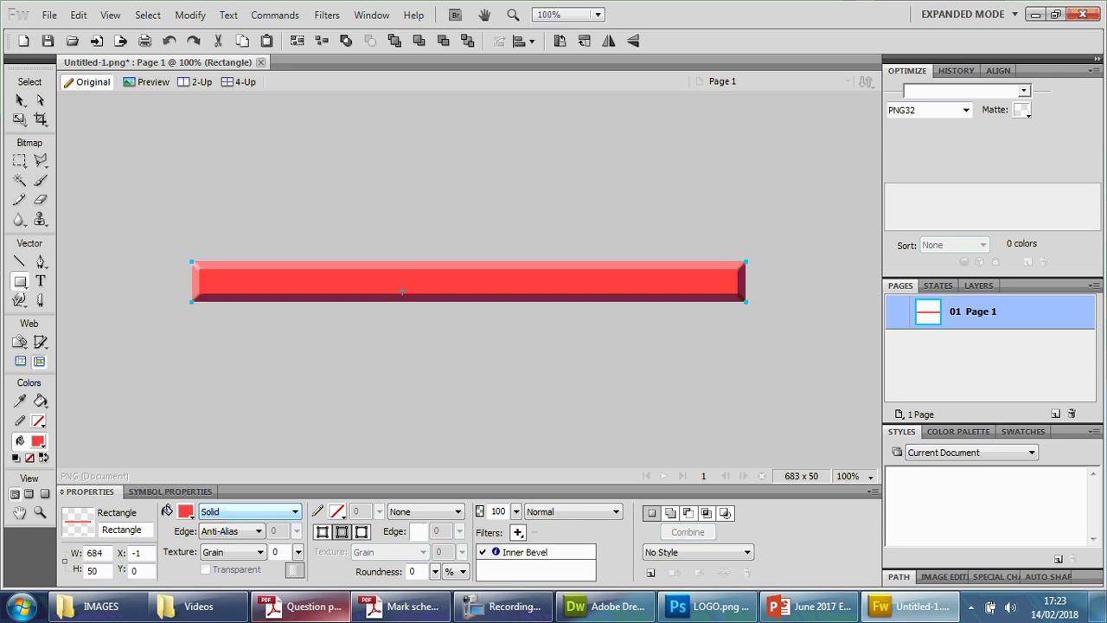
key("ctrl+z")
key("ctrl+z")
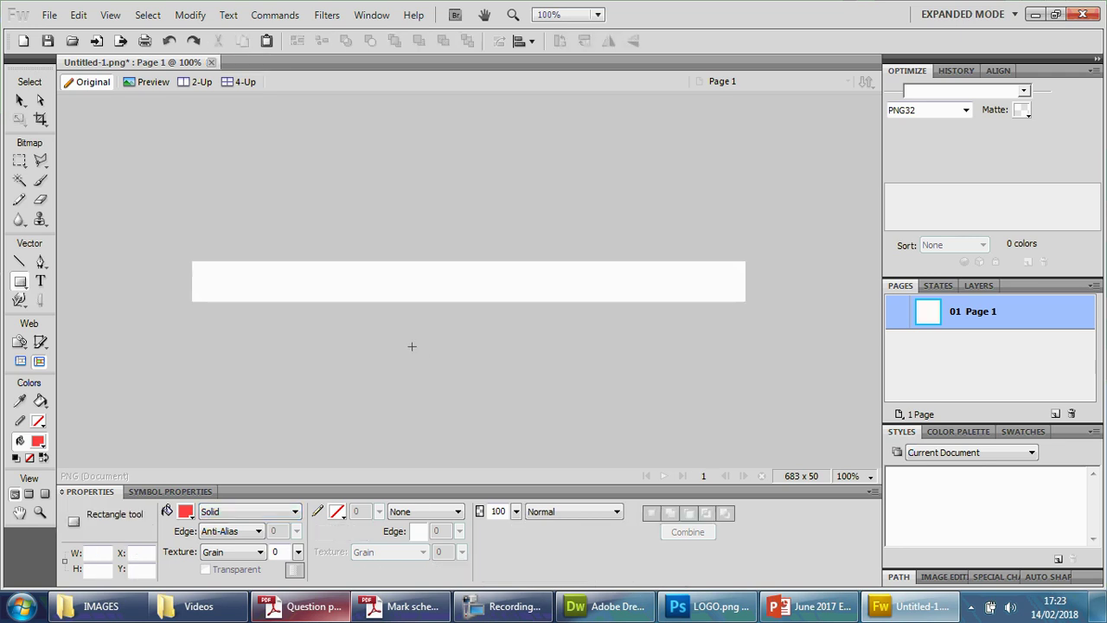
Increase the canvas height to 70 pixels.
left_click(21, 100)
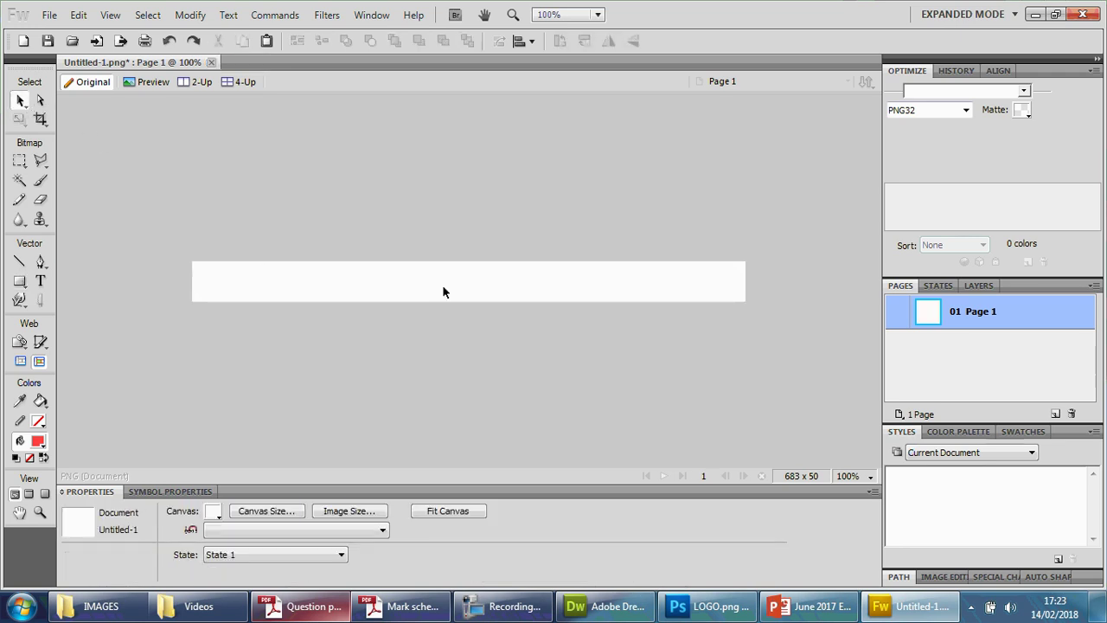
left_click(267, 511)
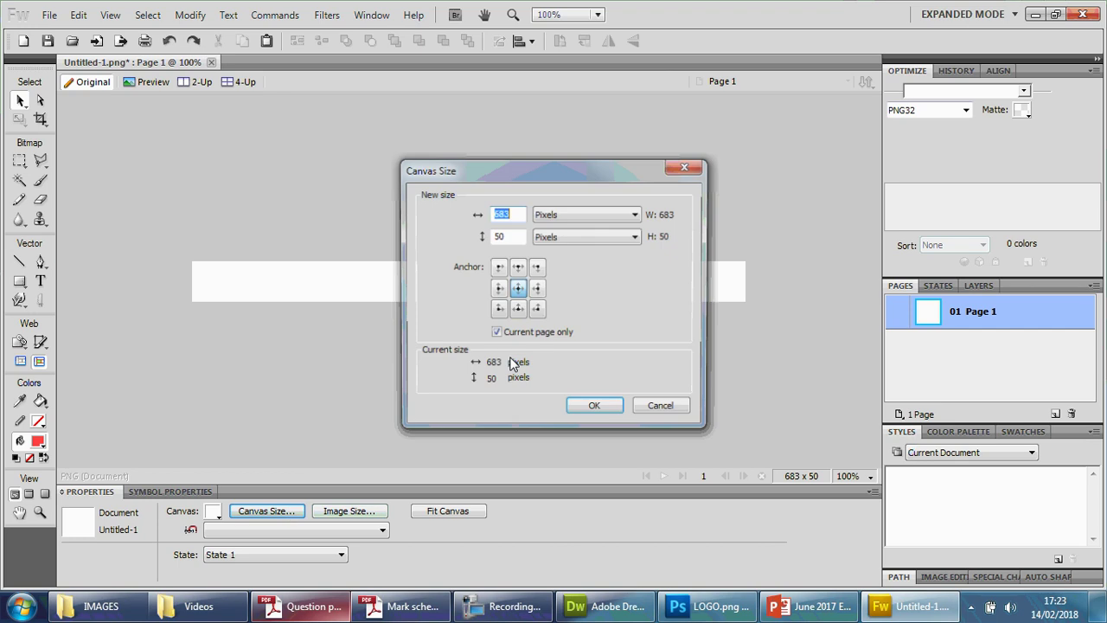
left_click(510, 235)
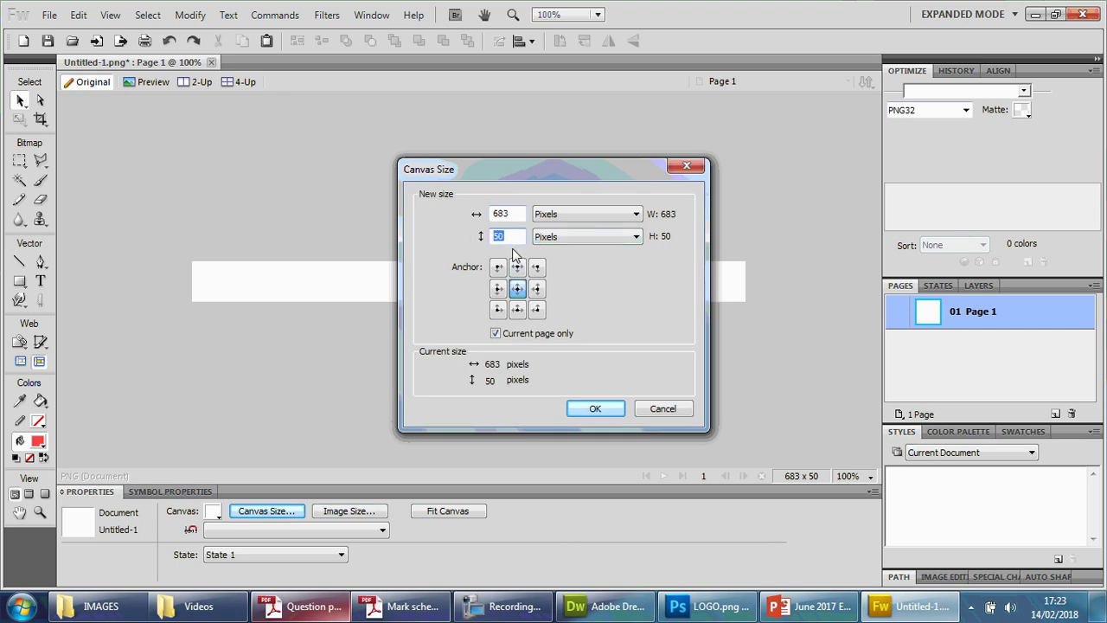
type("70")
left_click(584, 410)
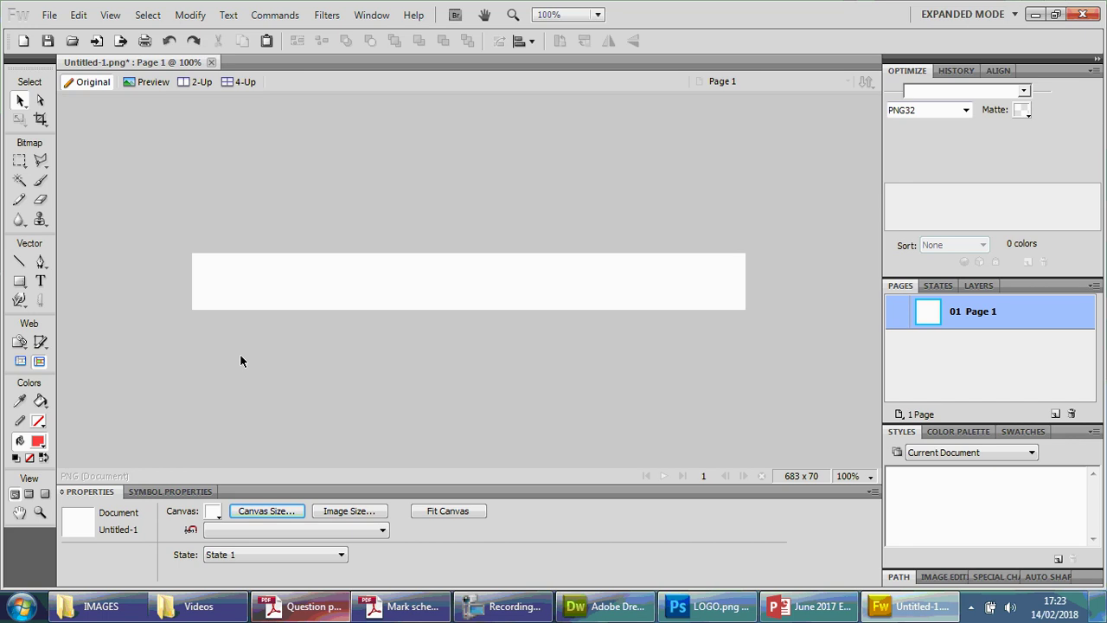
Draw a red rectangle about 685 by 72 pixels over the whole canvas and check its fill colour against the question paper.
left_click(19, 281)
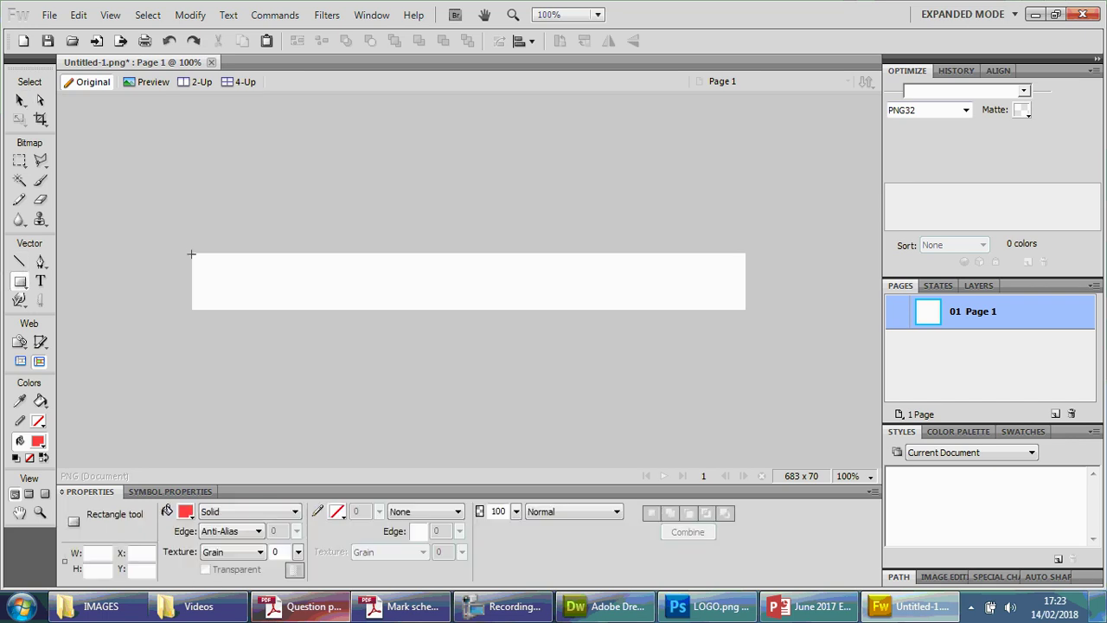
mouse_move(192, 252)
left_mouse_down()
mouse_move(596, 306)
mouse_move(747, 311)
left_mouse_up()
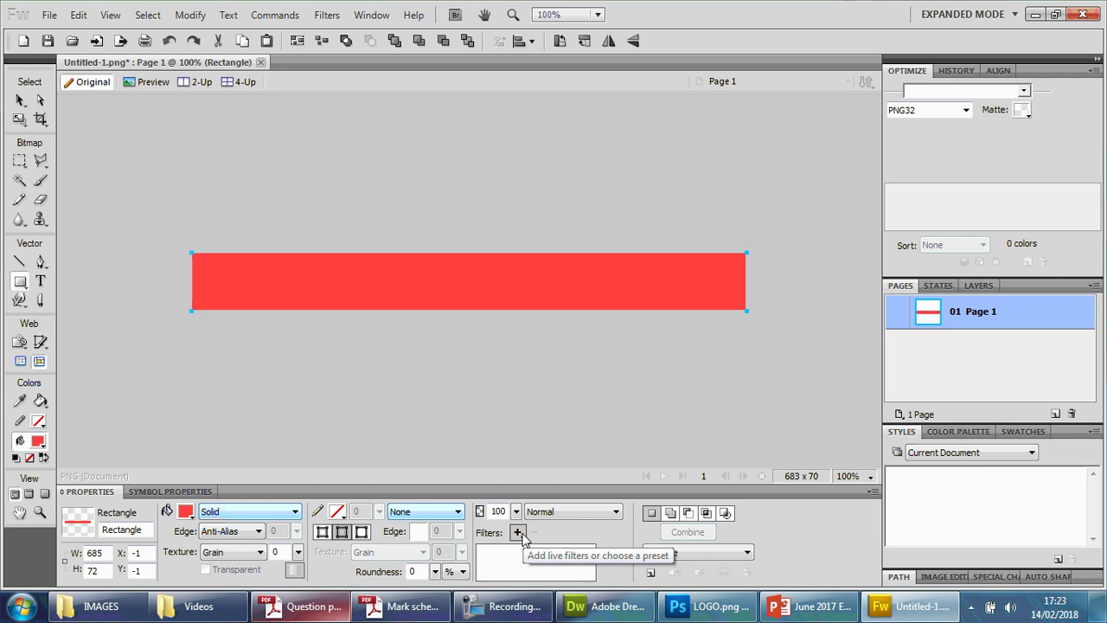
left_click(186, 512)
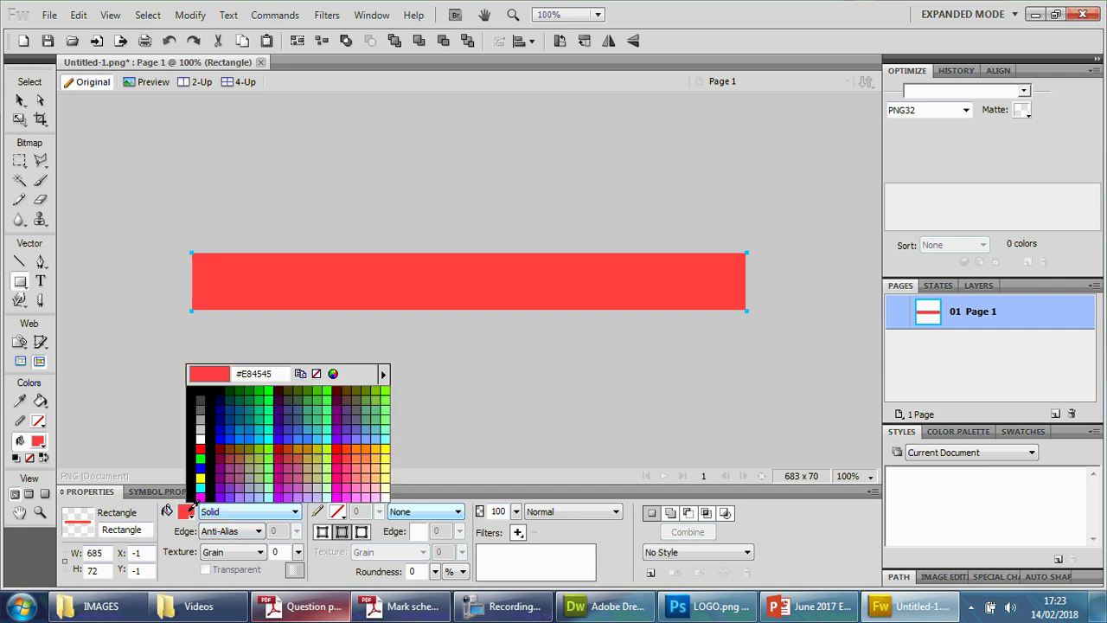
left_click(220, 380)
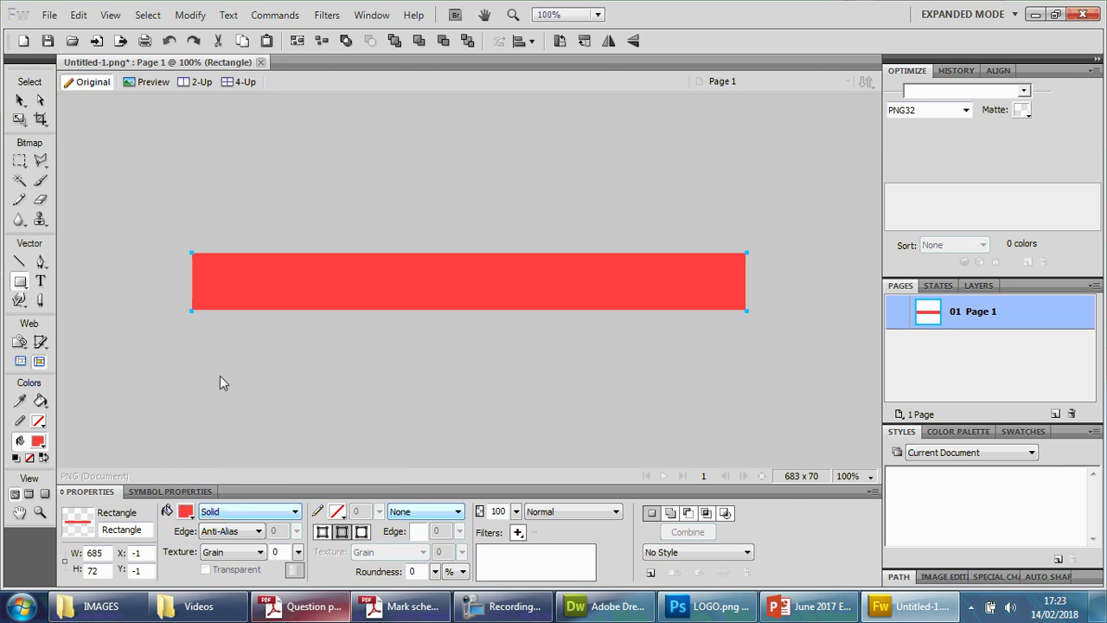
left_click(303, 606)
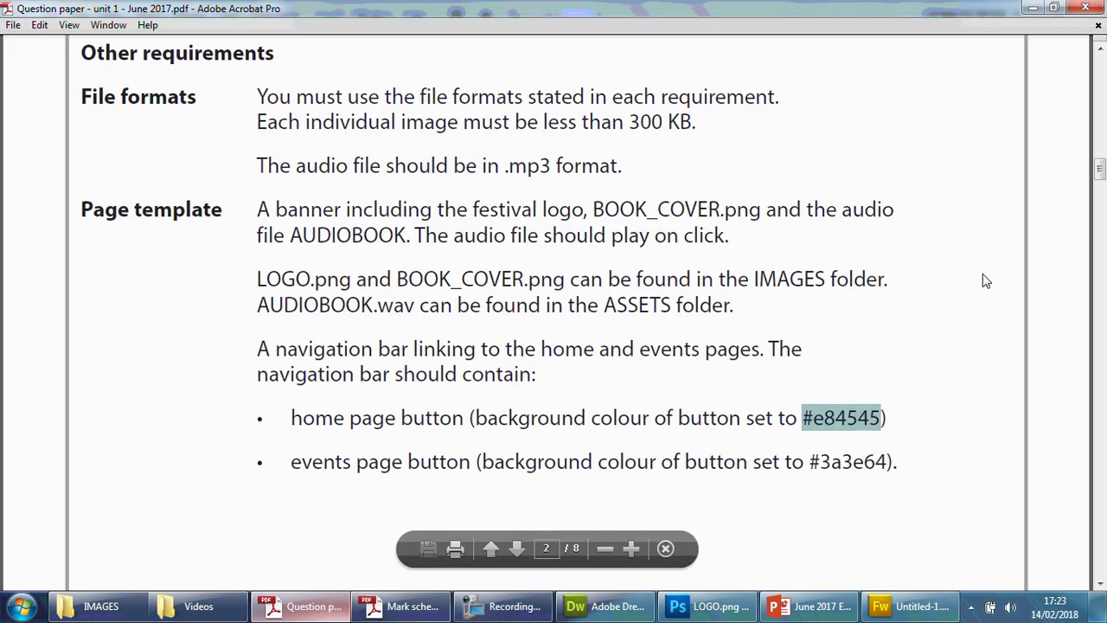
left_click(1033, 8)
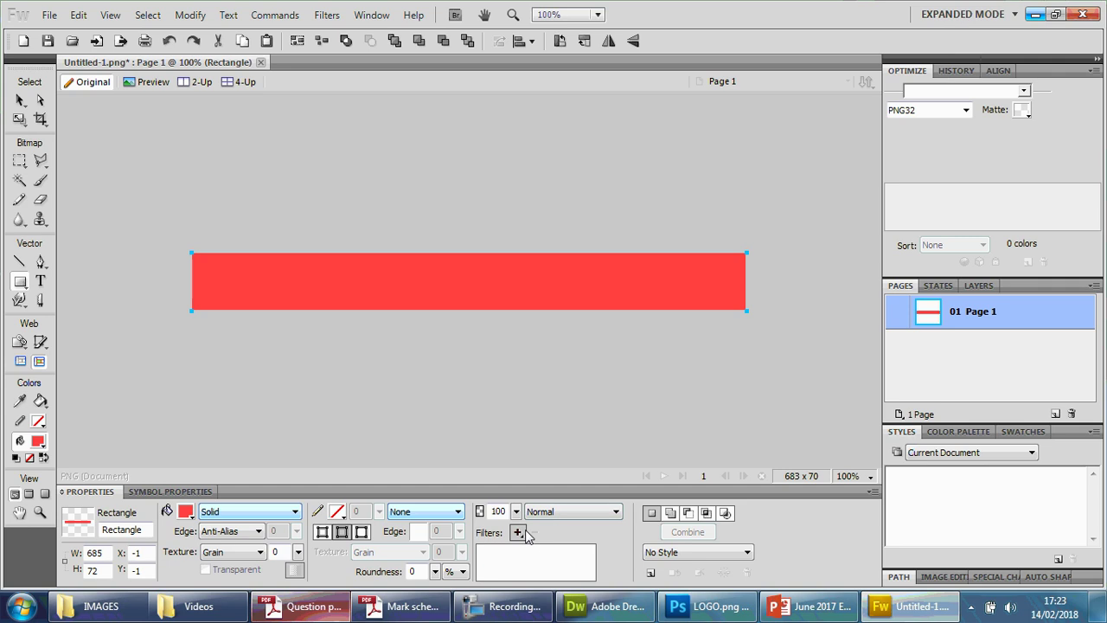
Apply an Inner Bevel filter to the red rectangle with the default bevel settings.
left_click(517, 532)
mouse_move(591, 405)
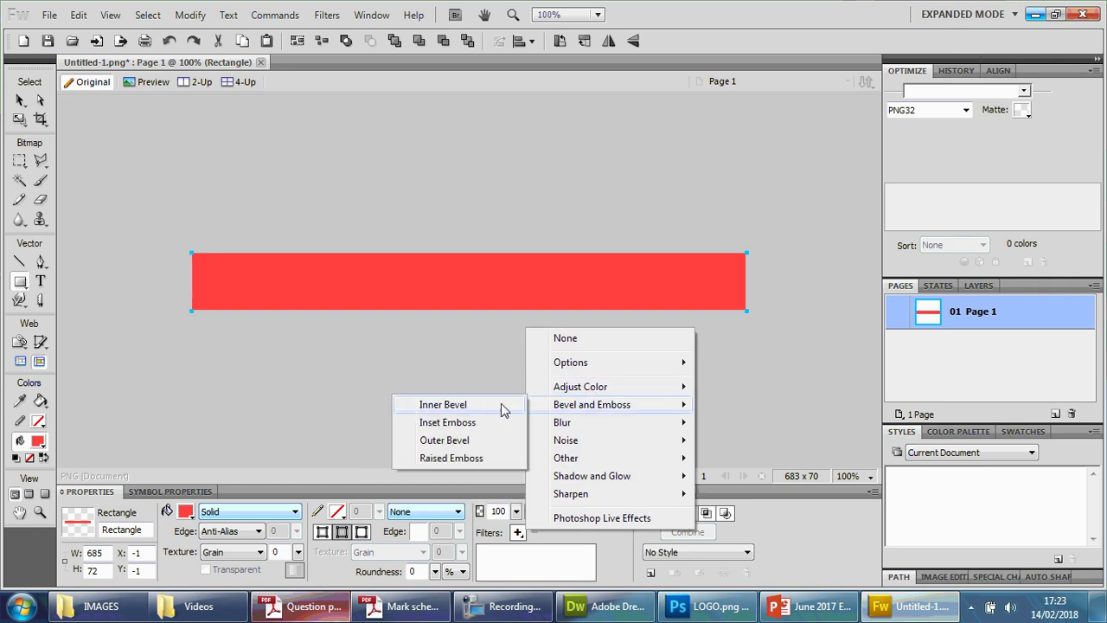
left_click(443, 404)
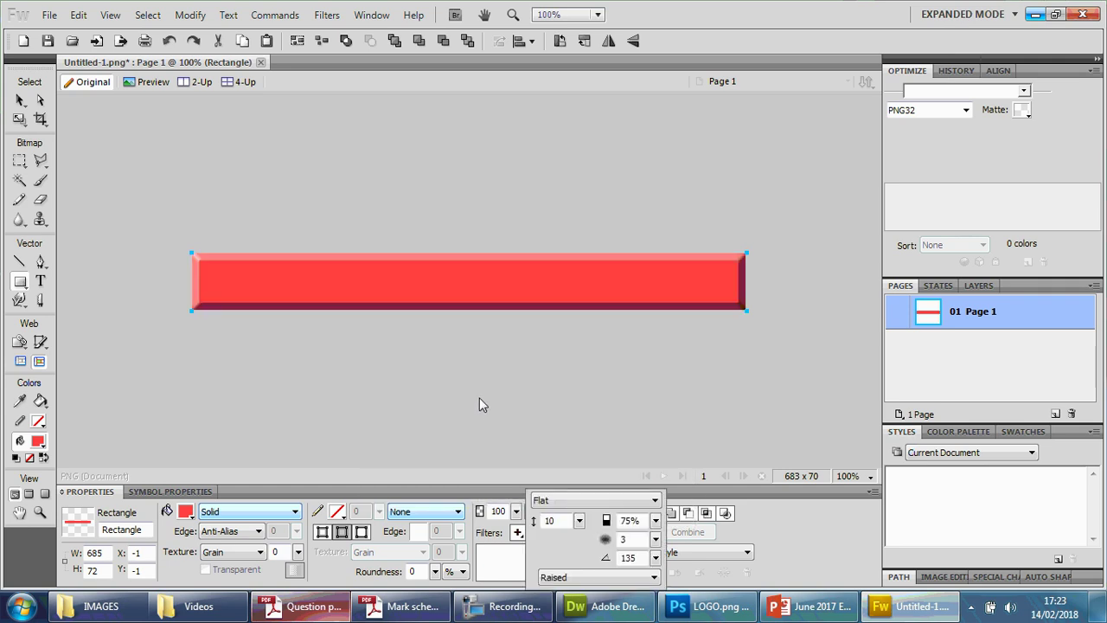
left_click(479, 405)
Add a text box about 662 by 44 pixels spanning the inner face of the red button.
left_click(40, 281)
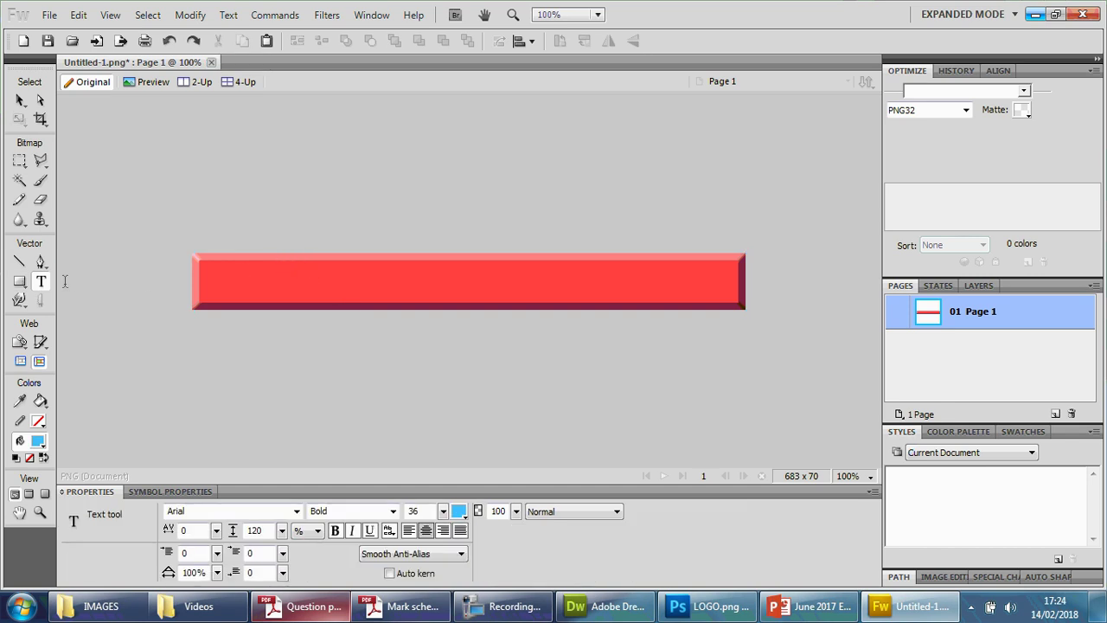
left_click_drag(273, 264, 740, 292)
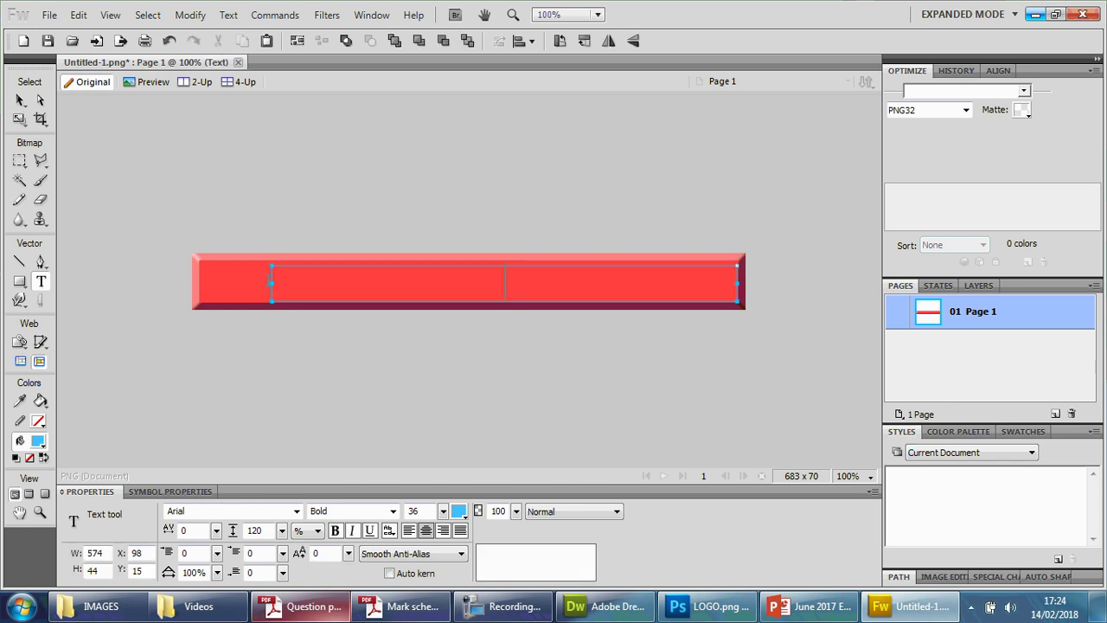
left_click_drag(265, 289, 205, 288)
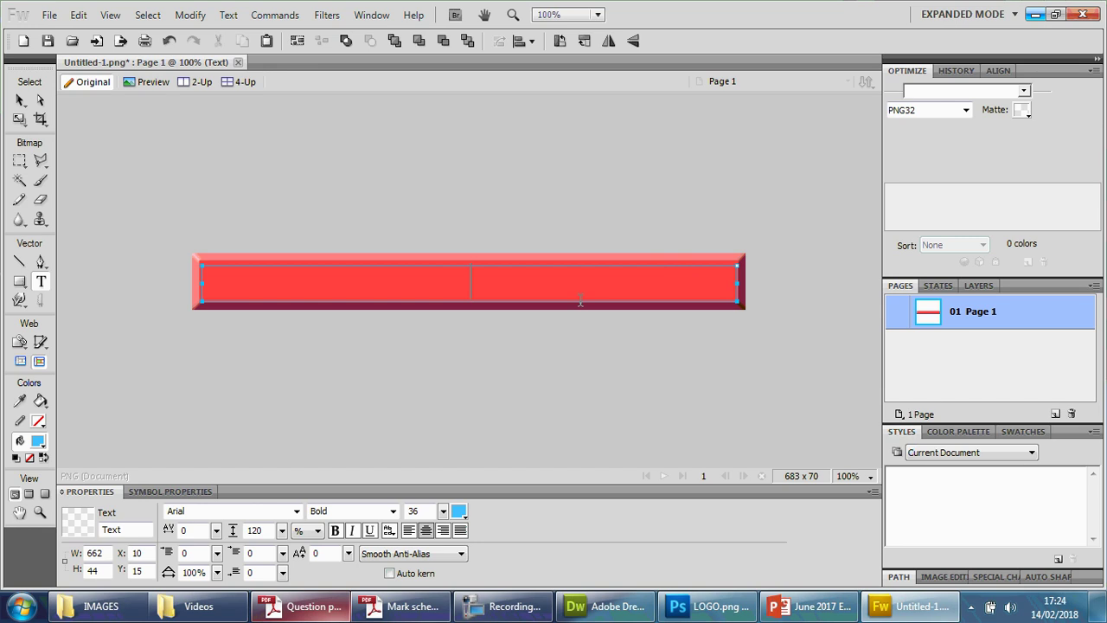
Enter the button label "Home Page" in the text box as centred white text.
left_click(426, 530)
left_click(459, 511)
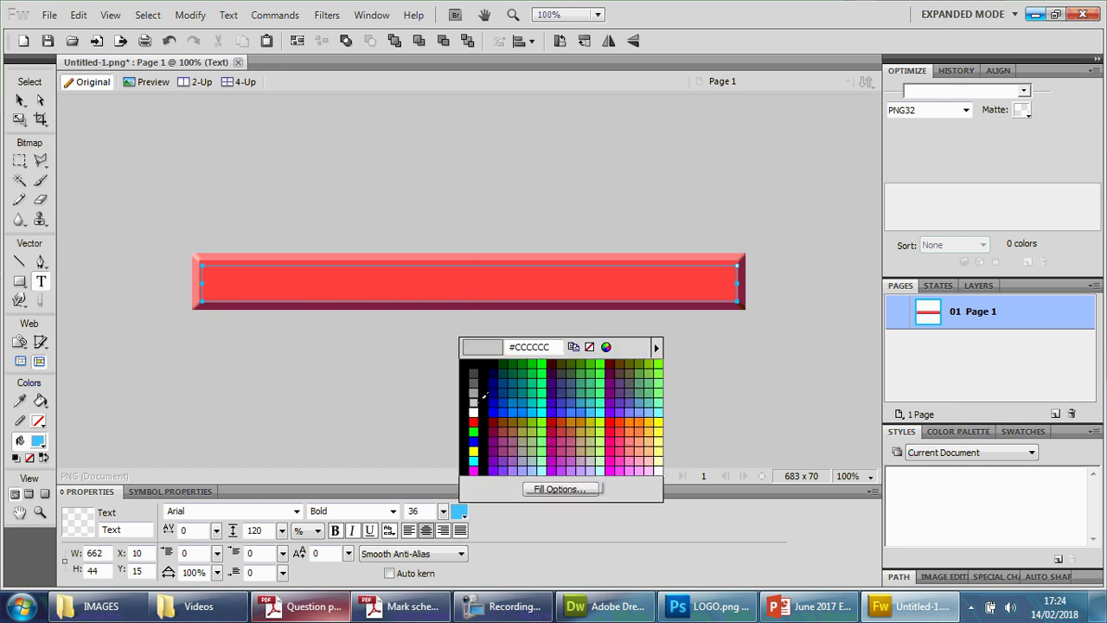
left_click(473, 411)
type("H")
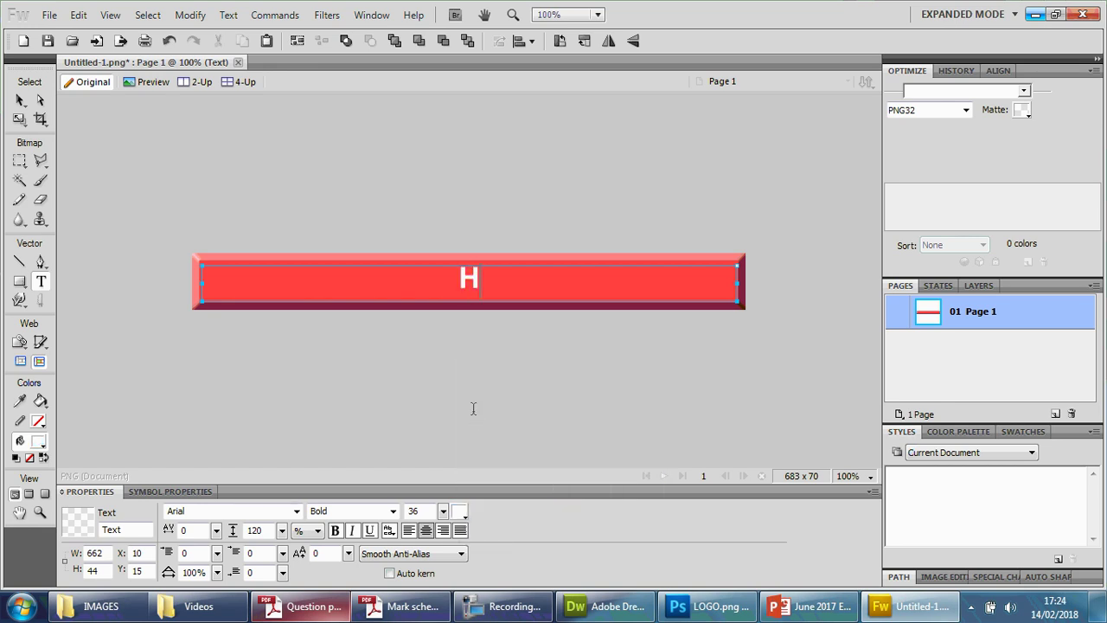
type("ome Page")
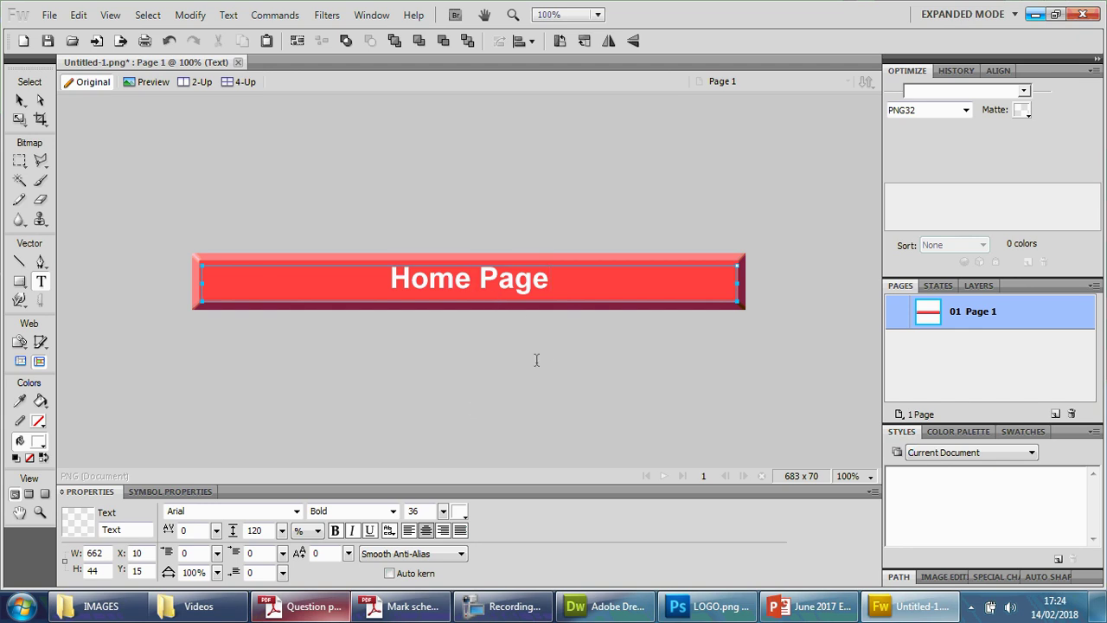
Apply bold formatting to the whole "Home Page" label.
triple_click(501, 290)
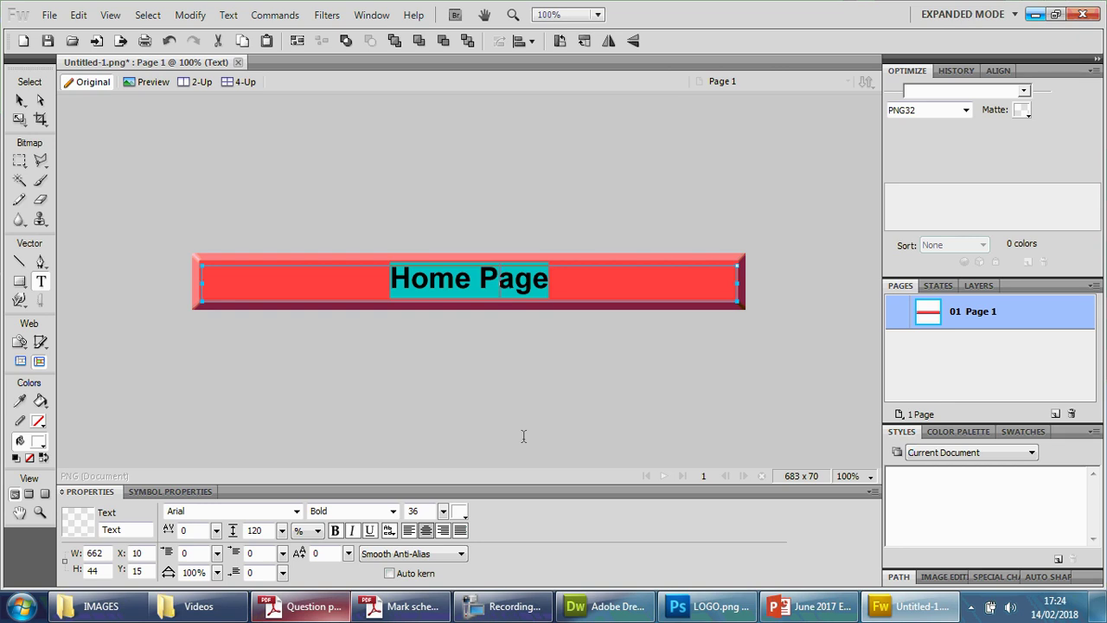
left_click(338, 535)
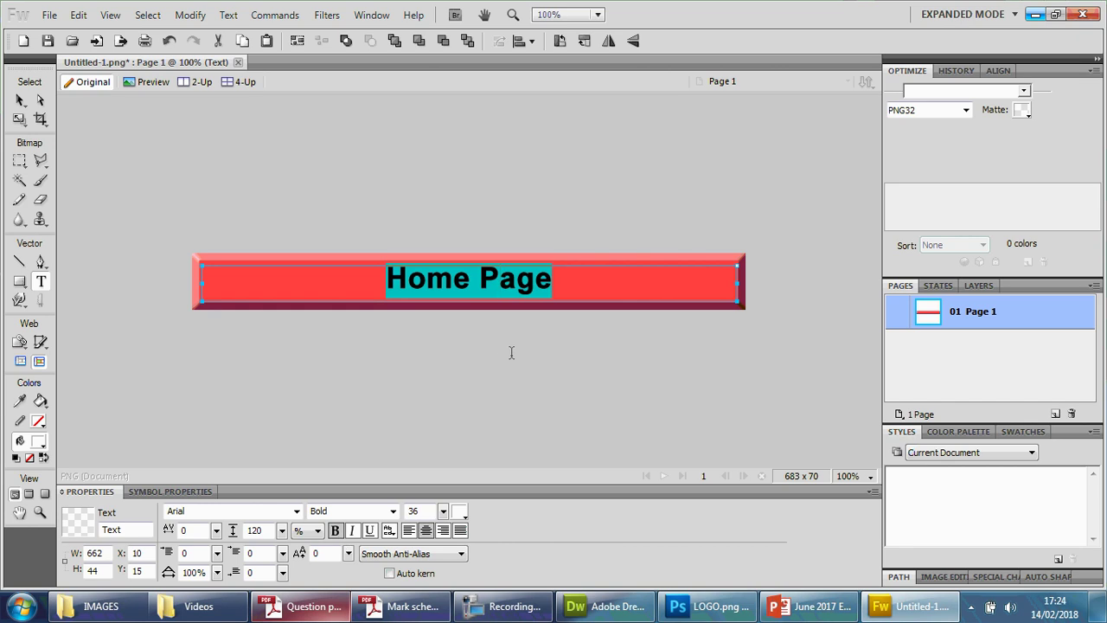
key("Escape")
left_click(20, 101)
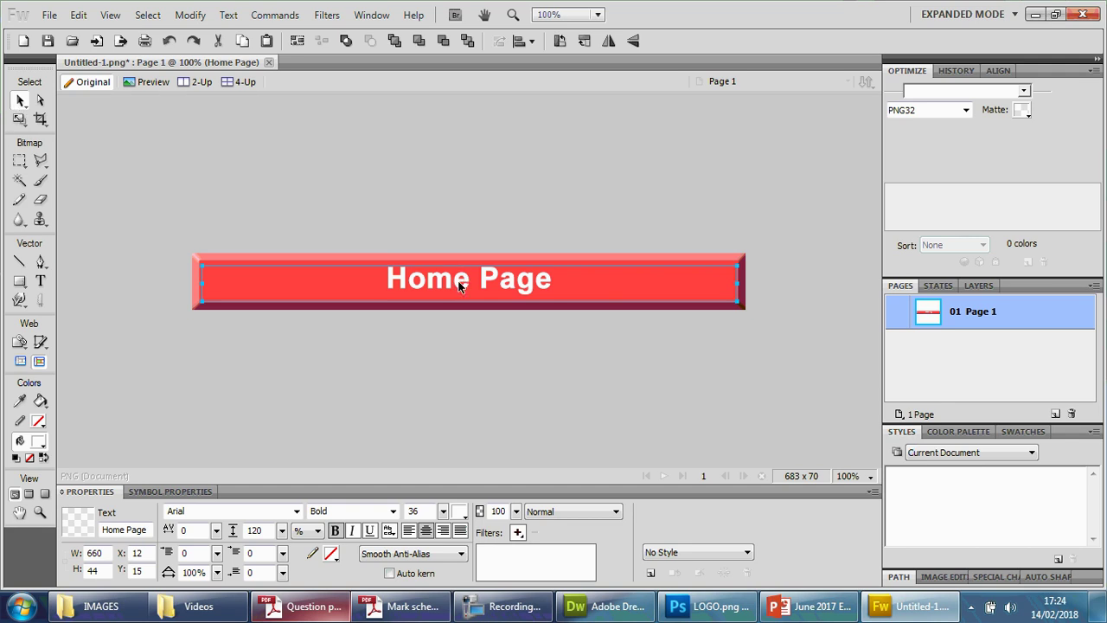
Add a Drop Shadow filter with the default settings to the "Home Page" label.
left_click(518, 532)
mouse_move(605, 429)
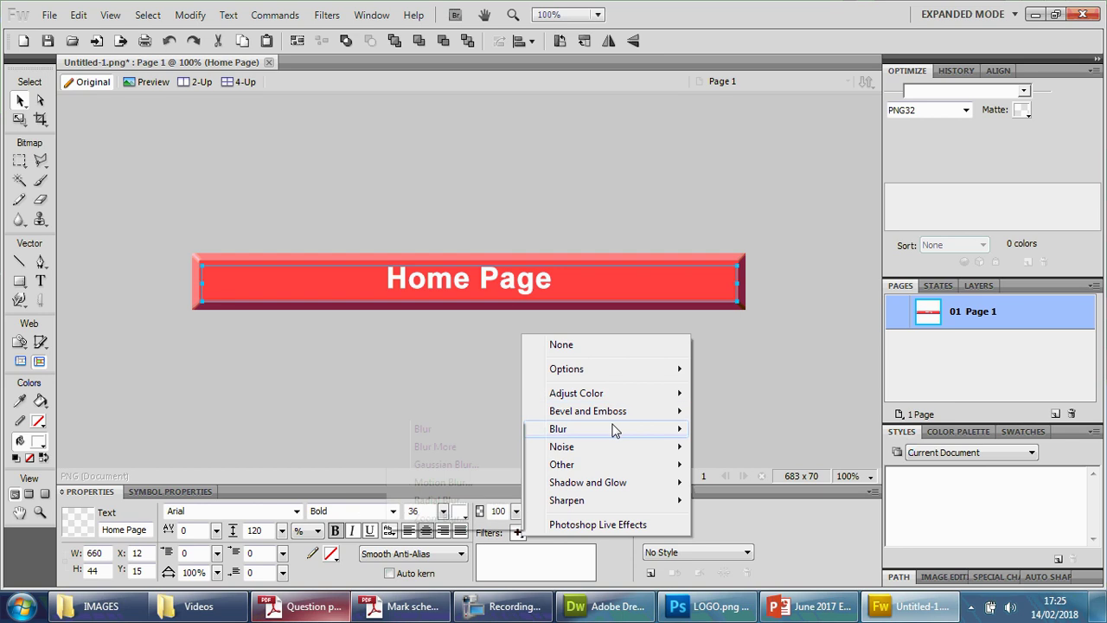
mouse_move(615, 490)
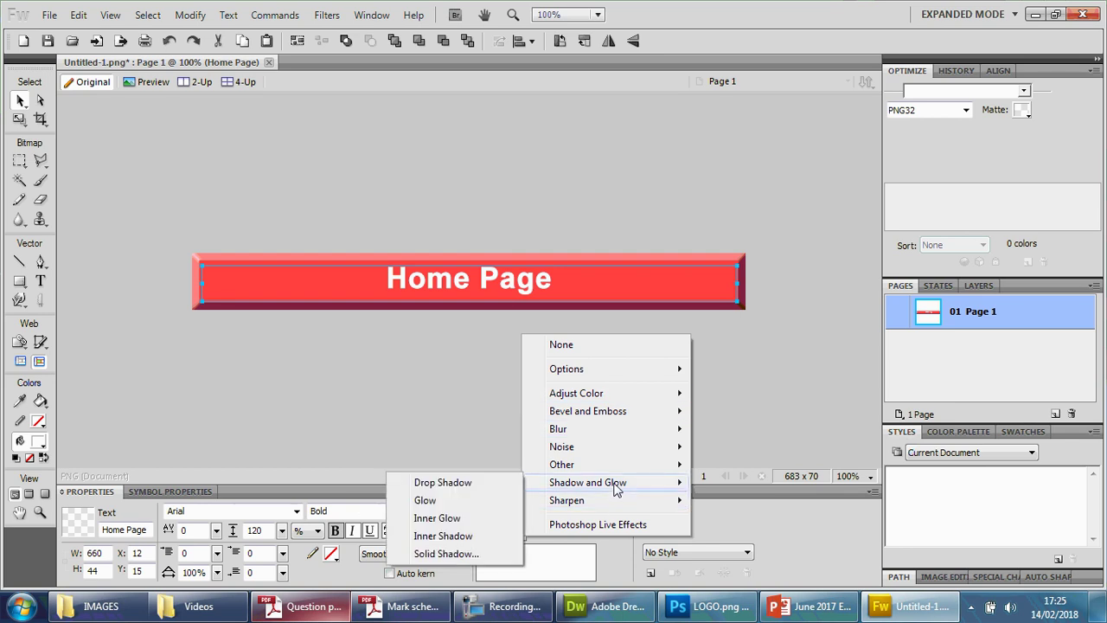
left_click(467, 483)
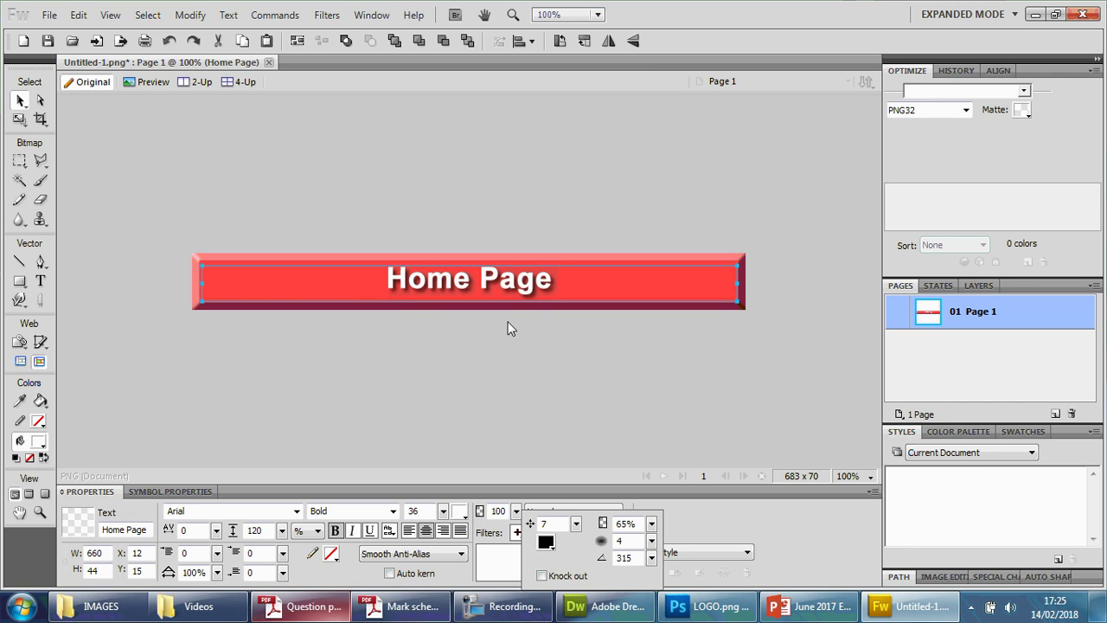
left_click(507, 181)
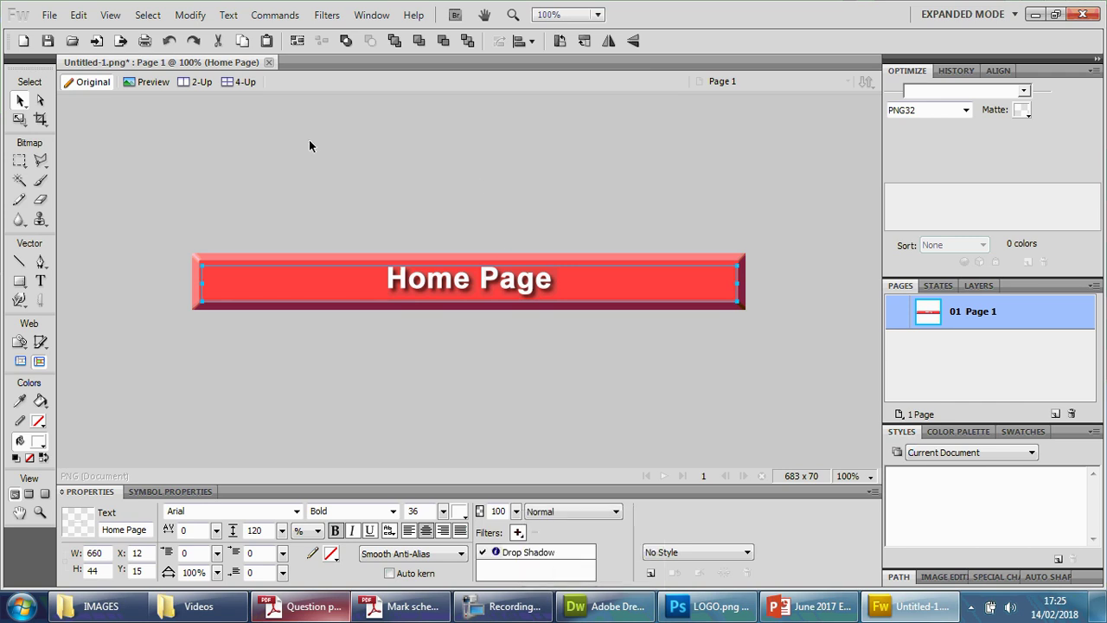
left_click(285, 136)
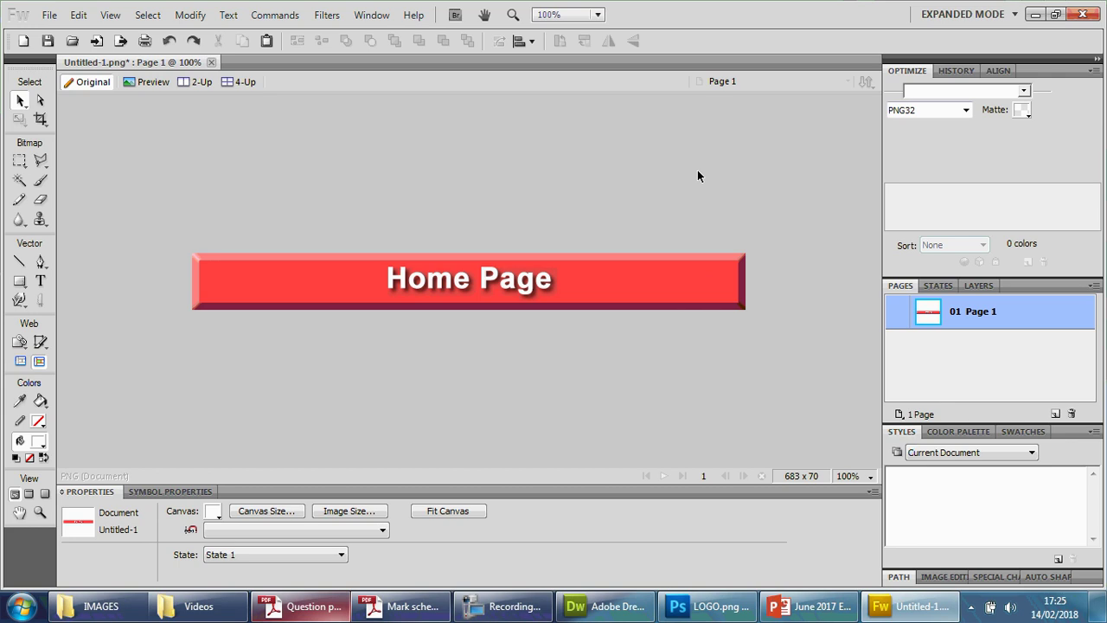
Start saving the button under a new name and browse to 2018, Year 10 CiDA Obs, Unit 1, Assets, BUTTONS on the M: drive.
left_click(49, 14)
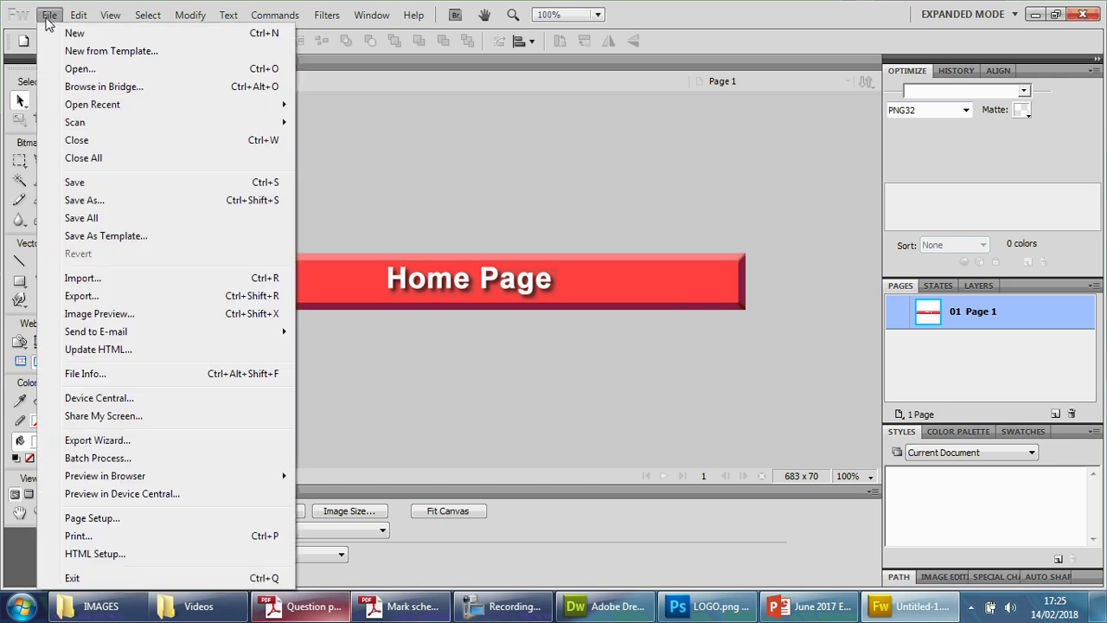
left_click(84, 200)
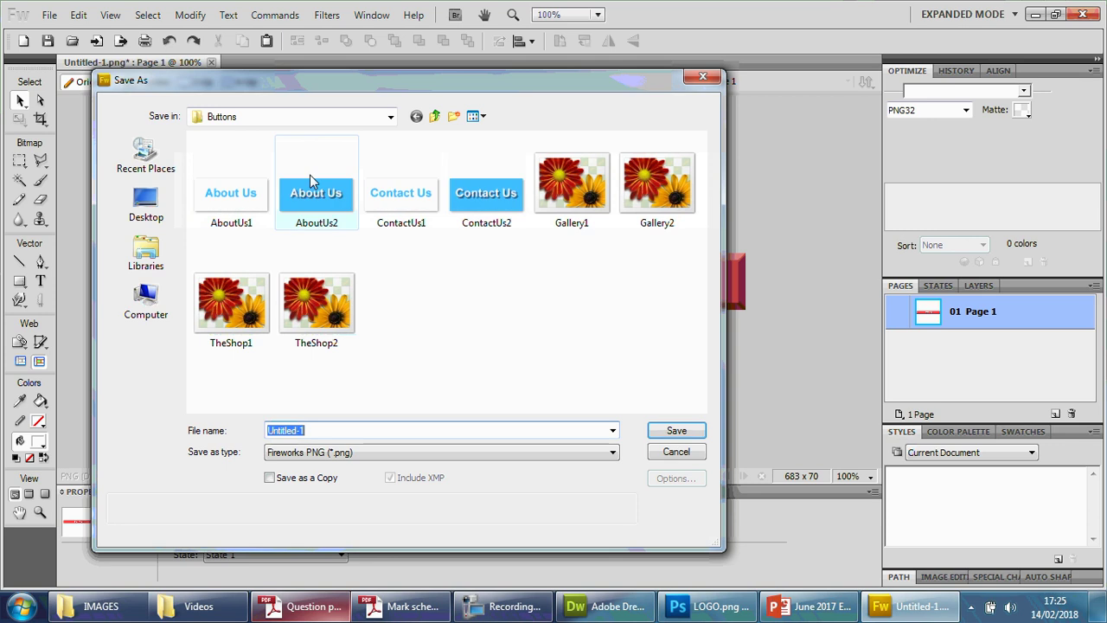
left_click(436, 116)
left_click(390, 115)
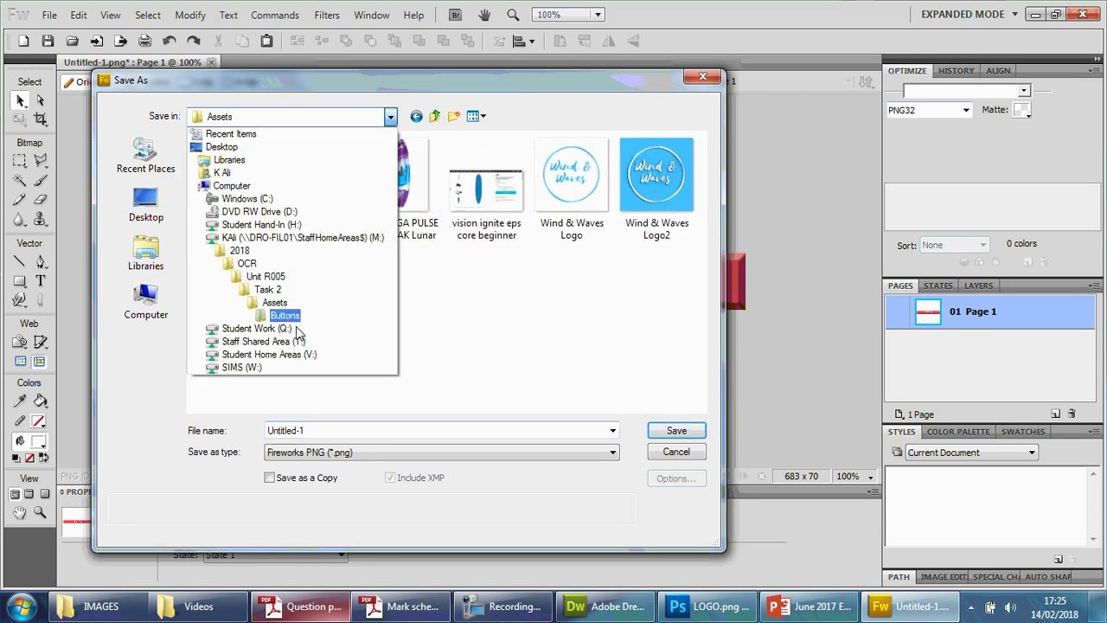
left_click(249, 330)
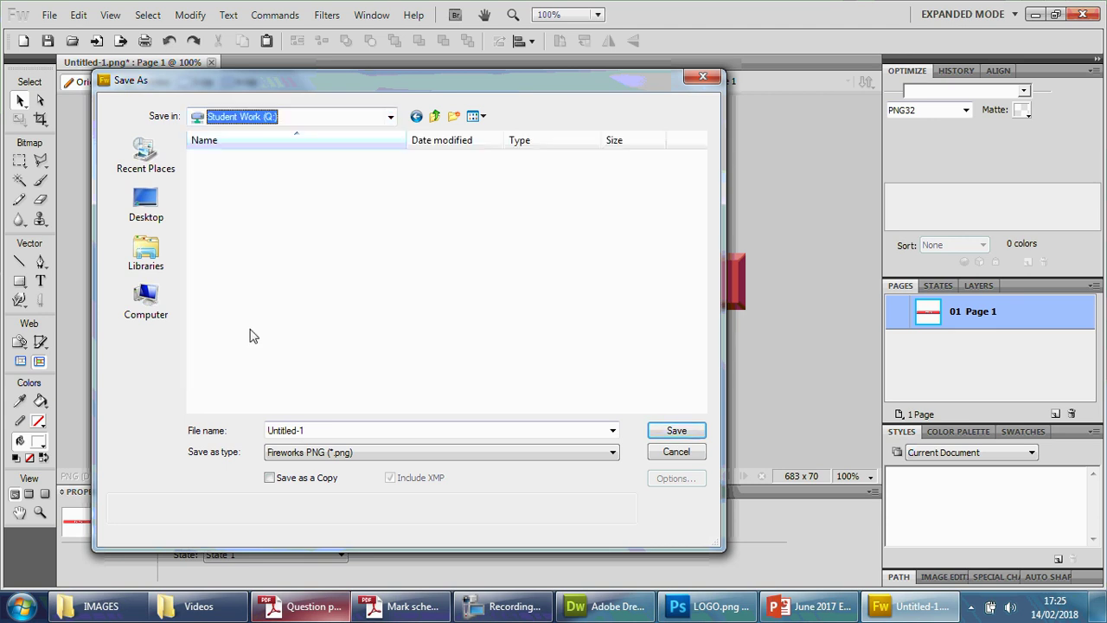
left_click(391, 118)
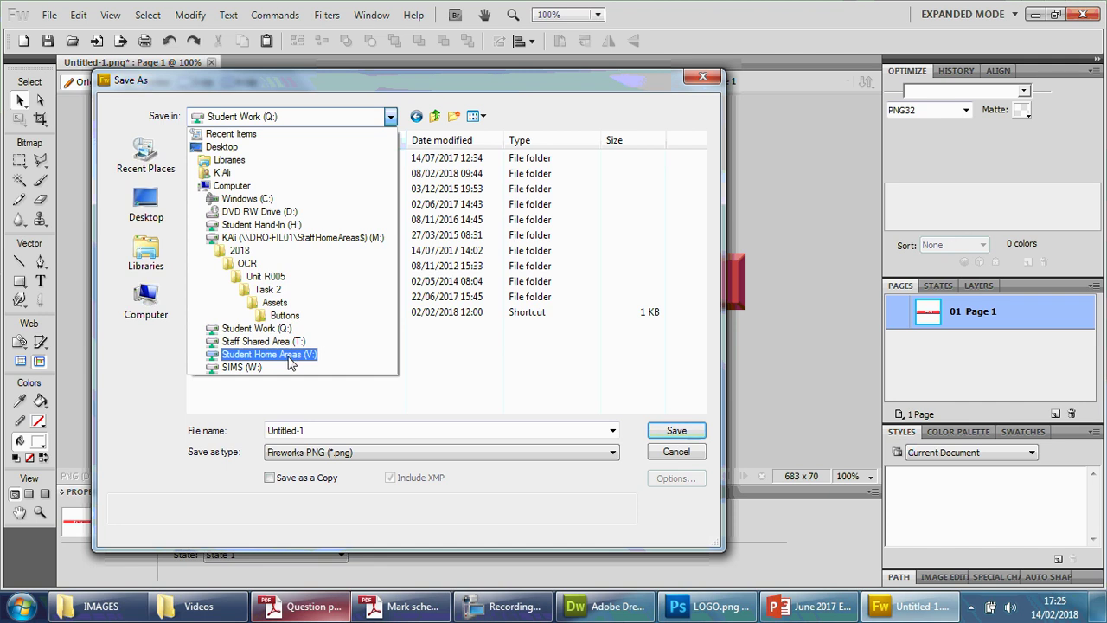
left_click(242, 237)
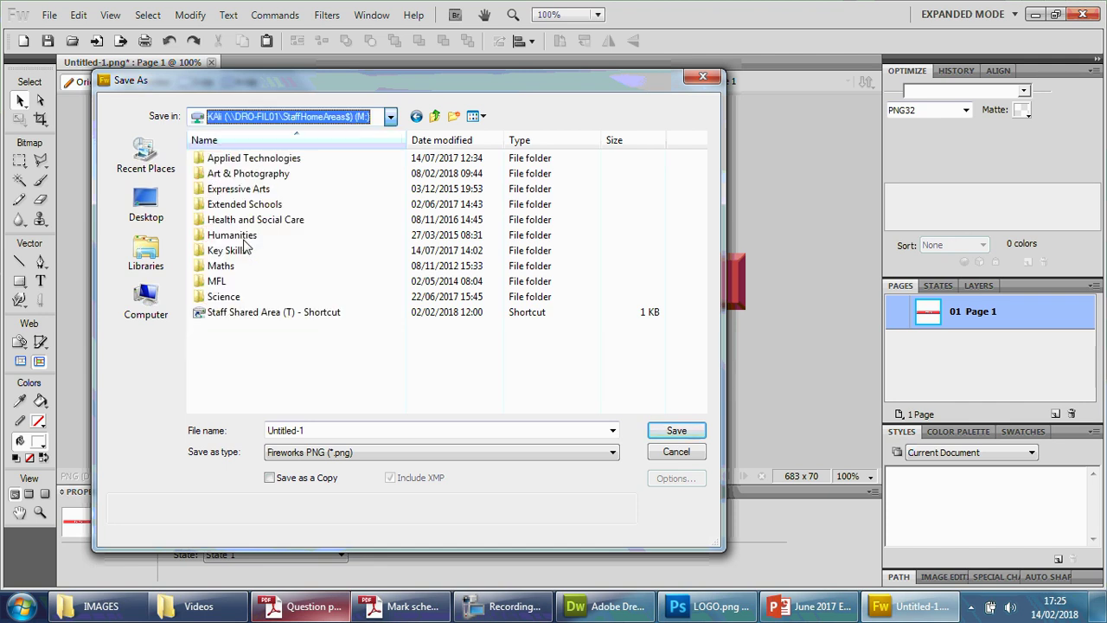
double_click(242, 201)
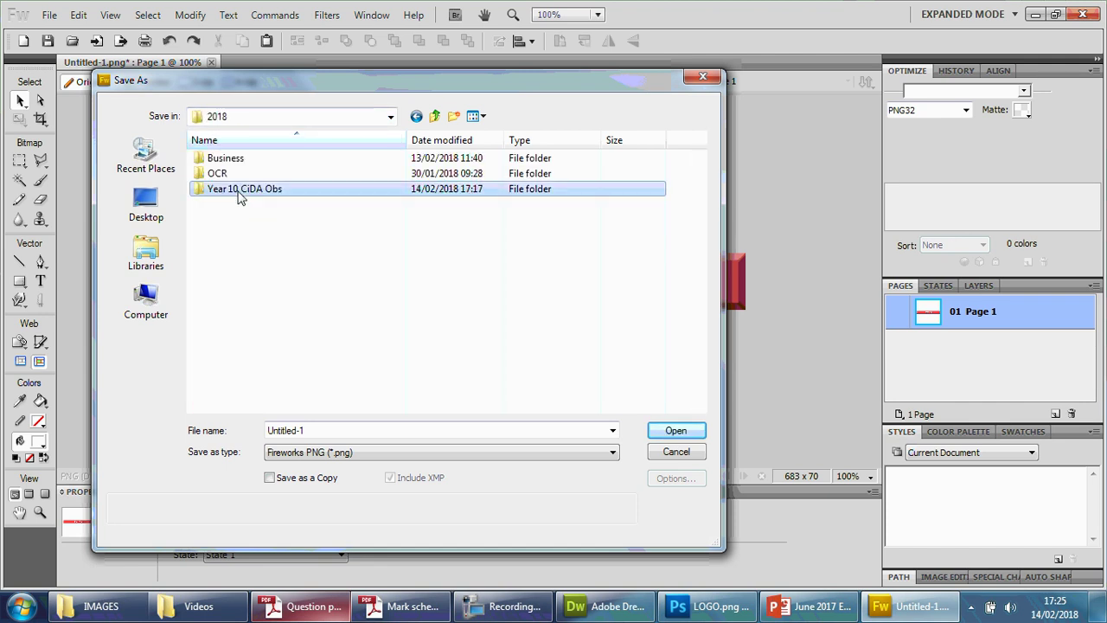
double_click(240, 192)
double_click(241, 175)
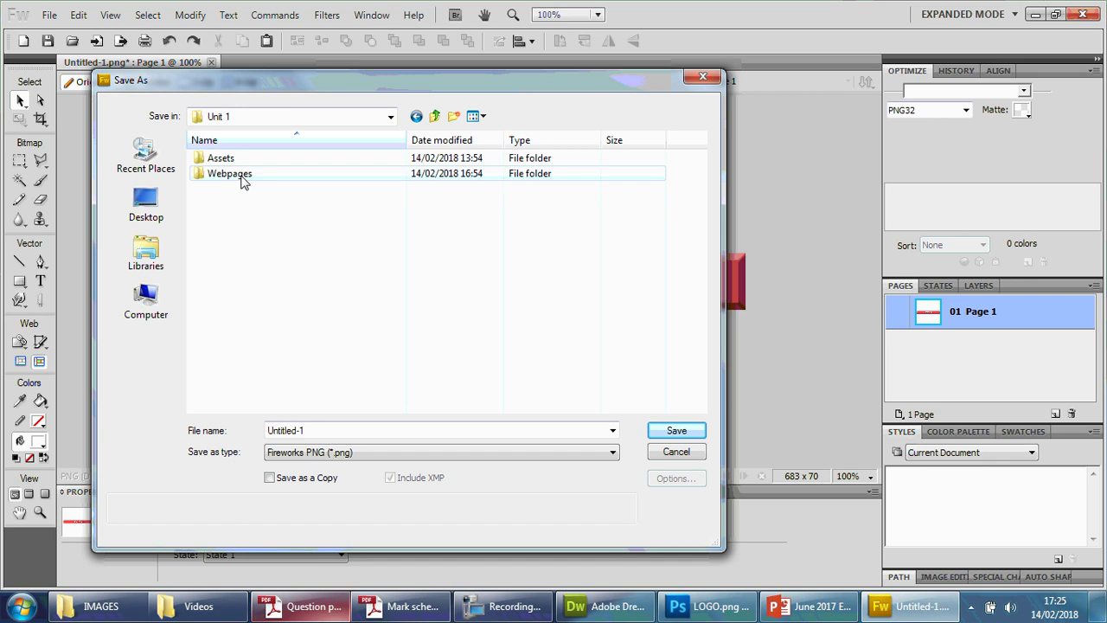
double_click(244, 160)
double_click(250, 176)
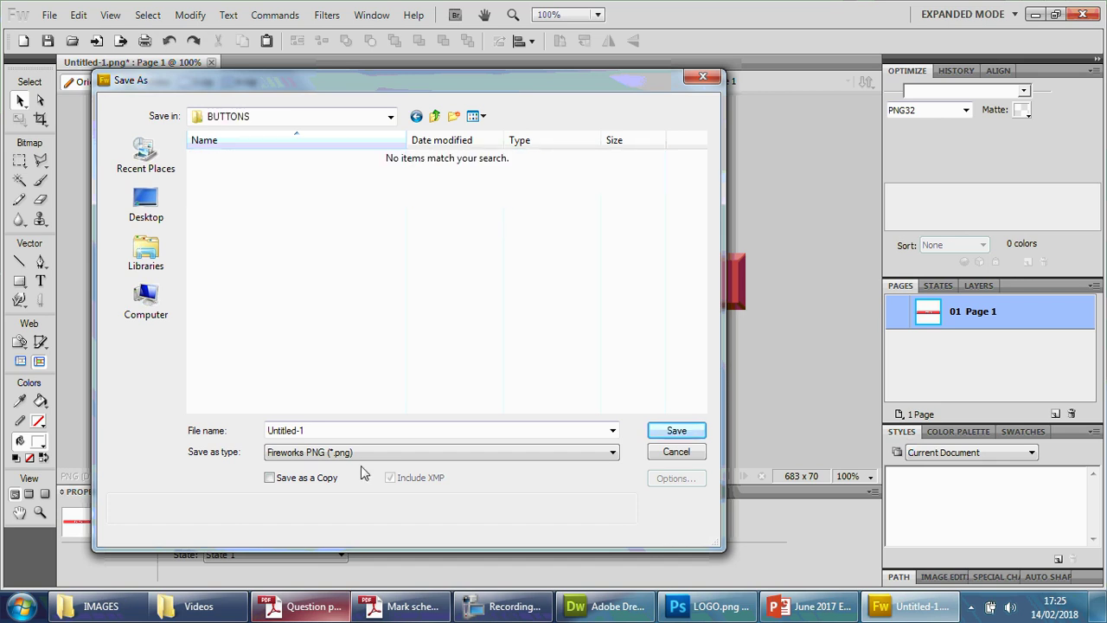
Name the file Homepage1 and save it as a Fireworks PNG in the BUTTONS folder.
double_click(353, 429)
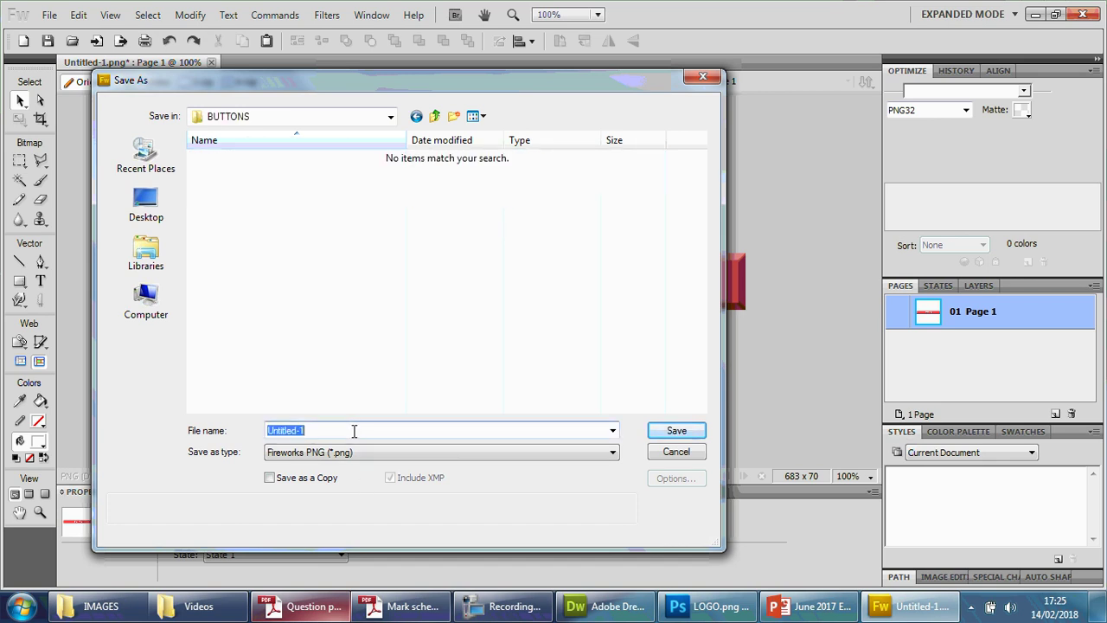
type("Jh")
key("BackSpace")
key("BackSpace")
type("Homepage")
left_click(675, 433)
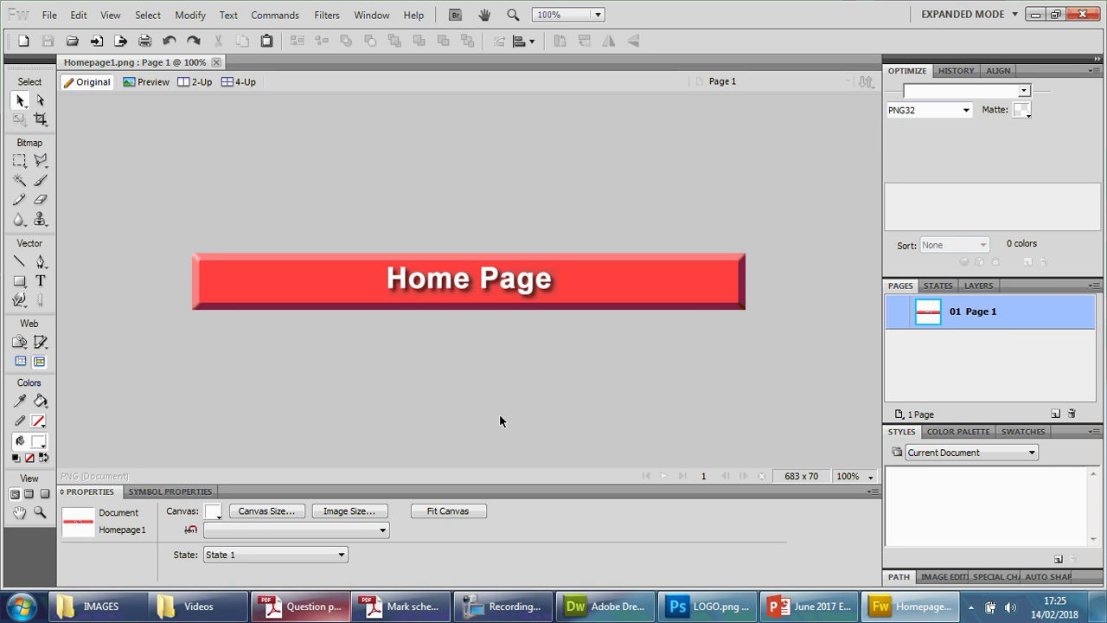
Replace the Drop Shadow filter on the "Home Page" label with an Inner Shadow filter at its default settings.
left_click(467, 279)
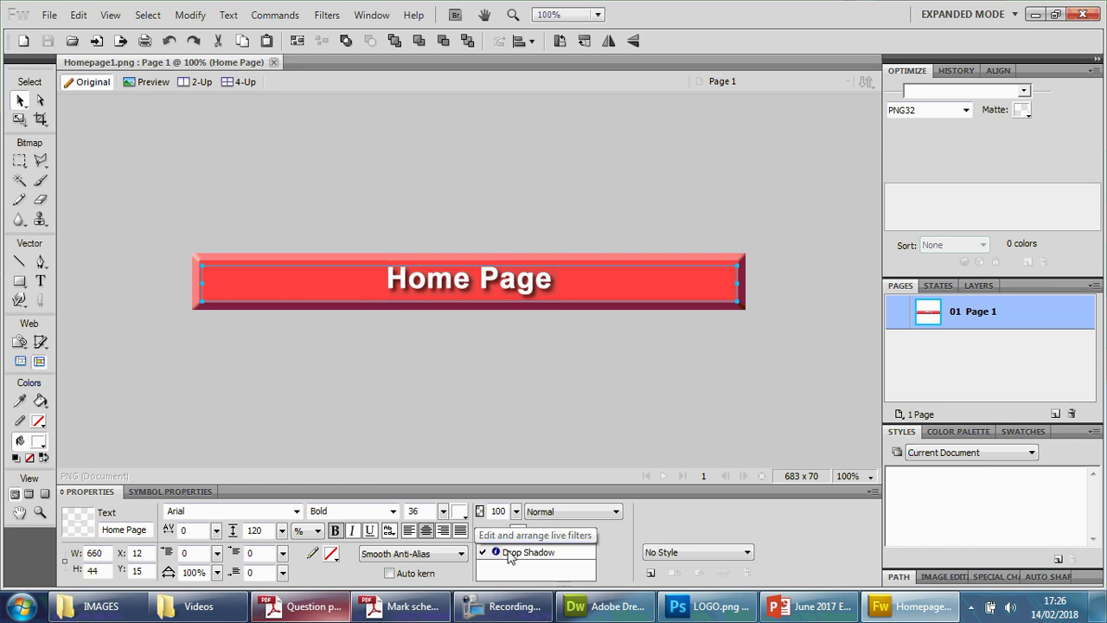
left_click(509, 553)
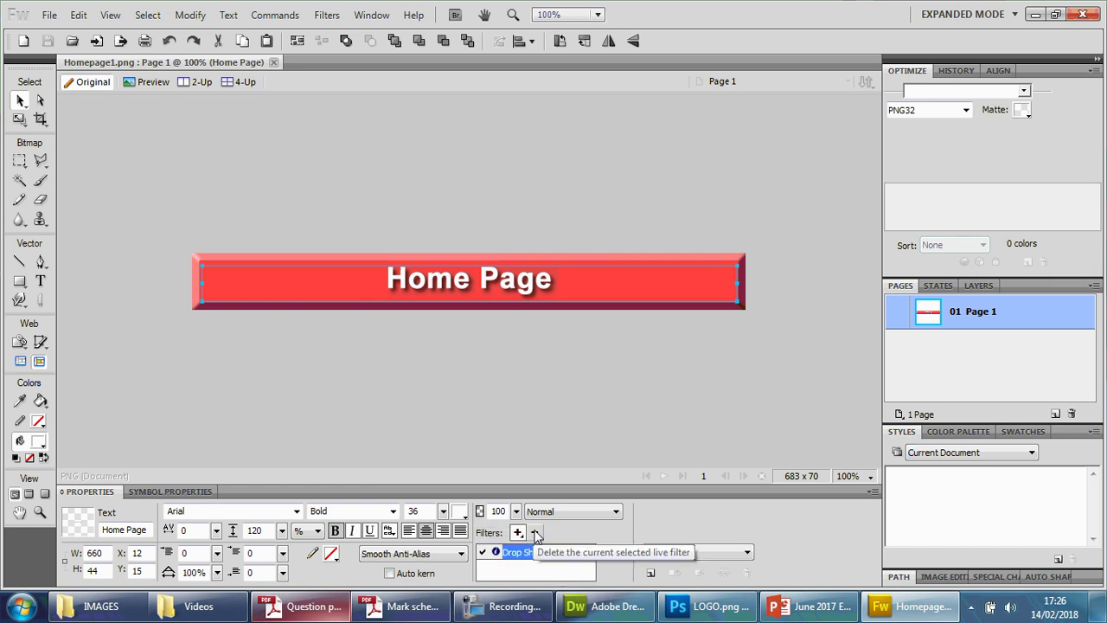
left_click(535, 532)
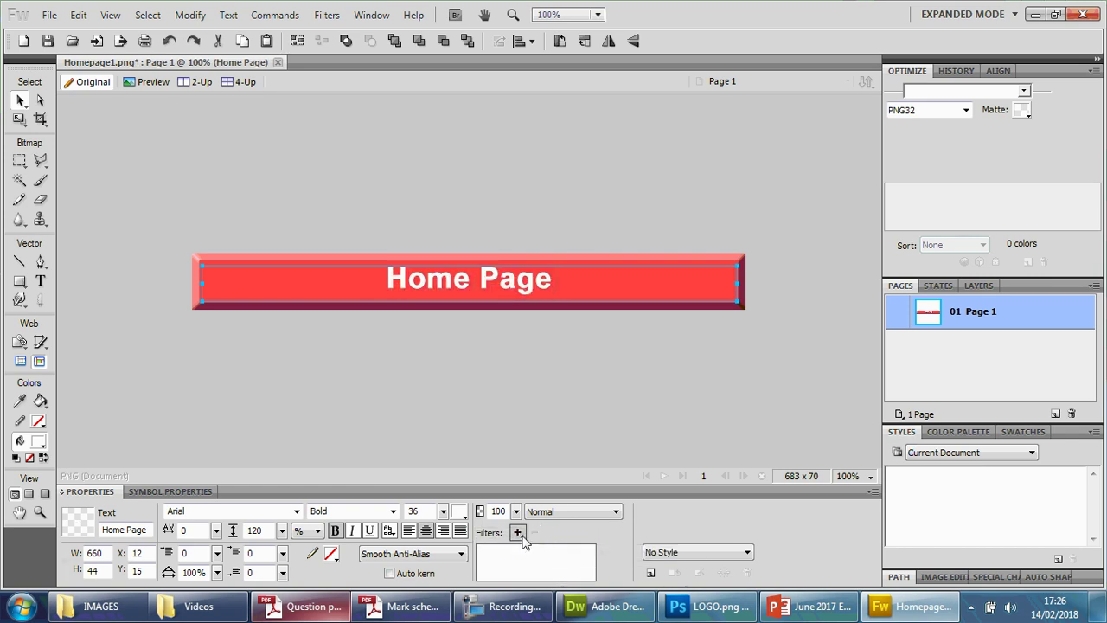
left_click(517, 532)
mouse_move(603, 489)
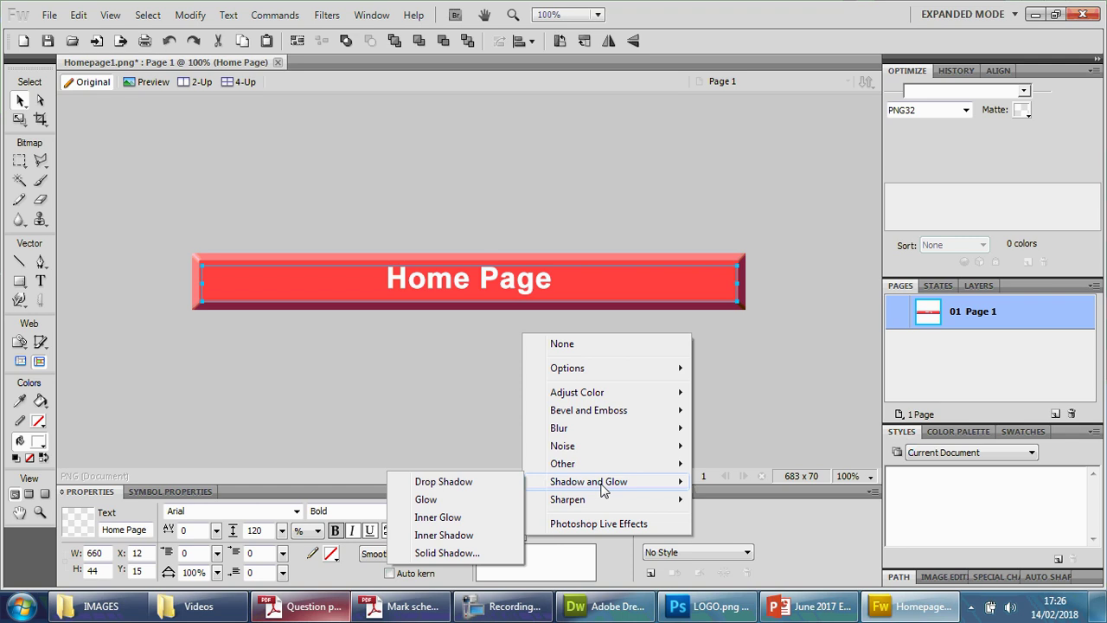
left_click(474, 535)
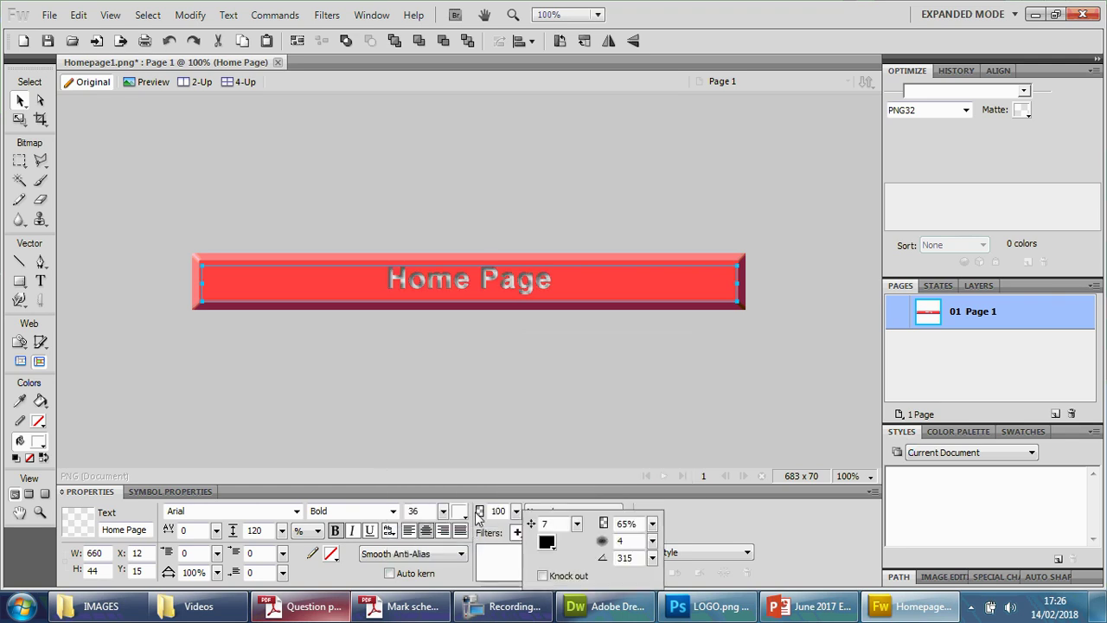
left_click(486, 398)
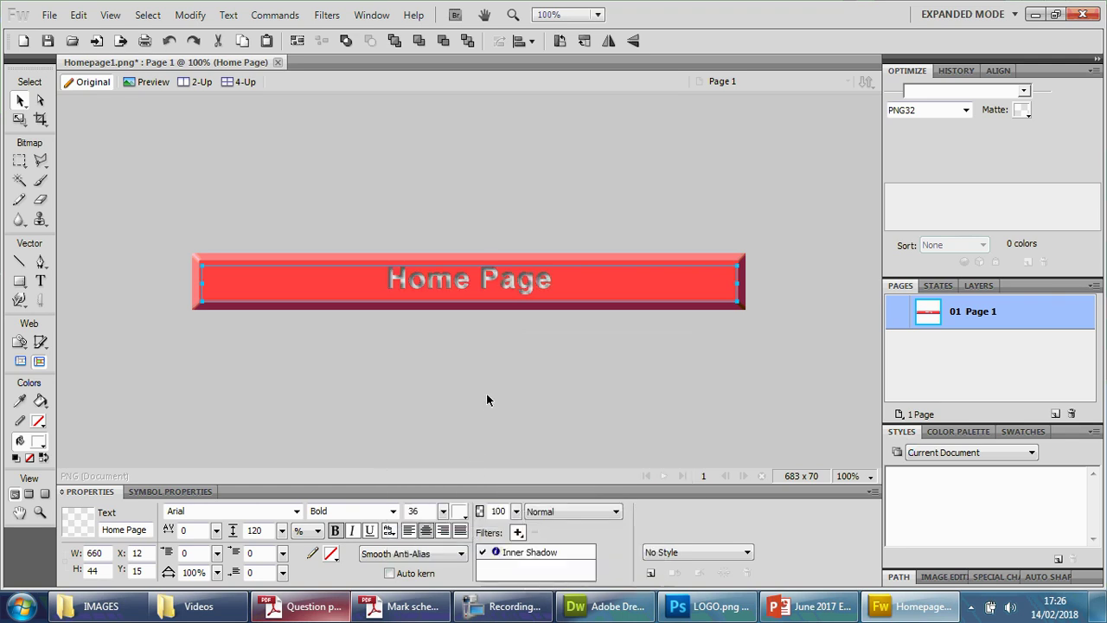
left_click(362, 384)
Save this version of the button as Homepage2 in the BUTTONS folder, in Fireworks PNG format.
left_click(49, 15)
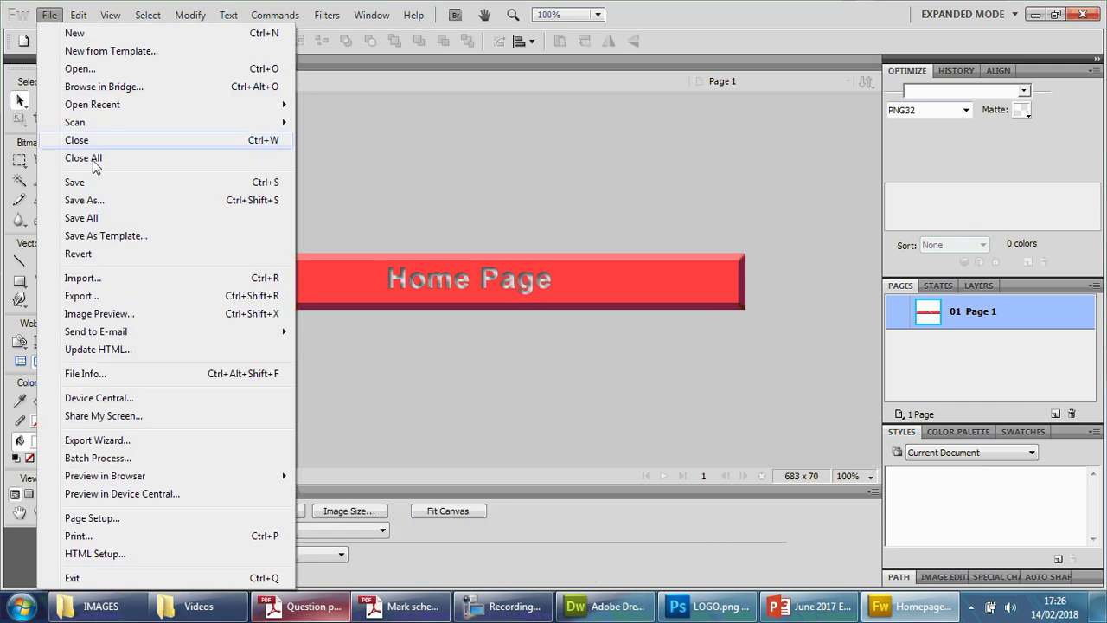
left_click(103, 198)
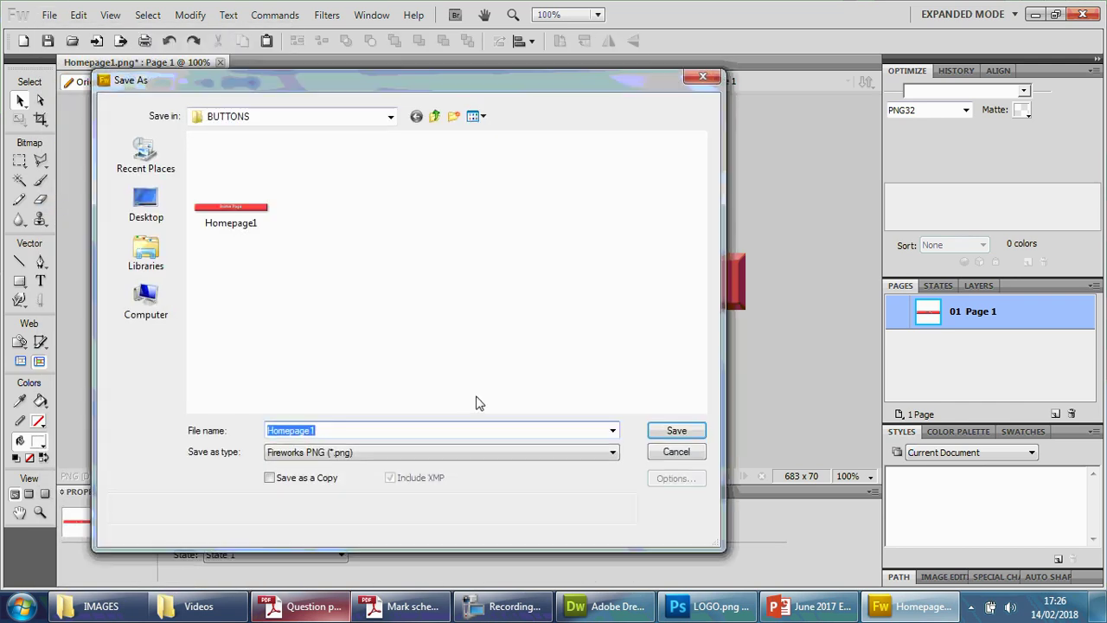
left_click(355, 429)
type("2")
left_click(680, 431)
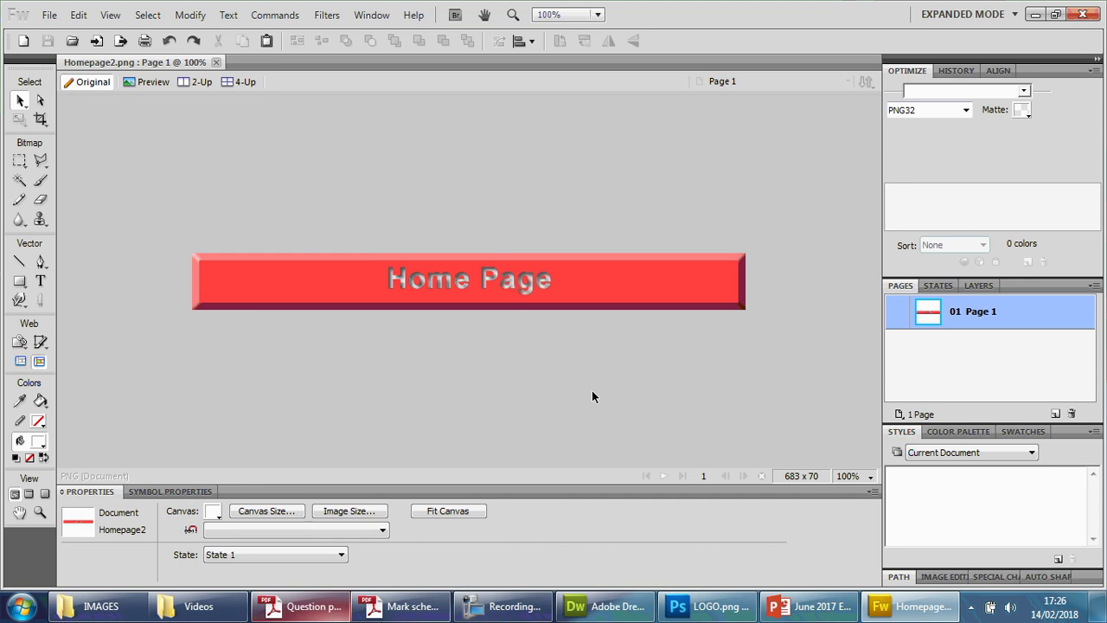
Check the navigation button requirements in the mark scheme and question paper, and return to Fireworks.
left_click(406, 608)
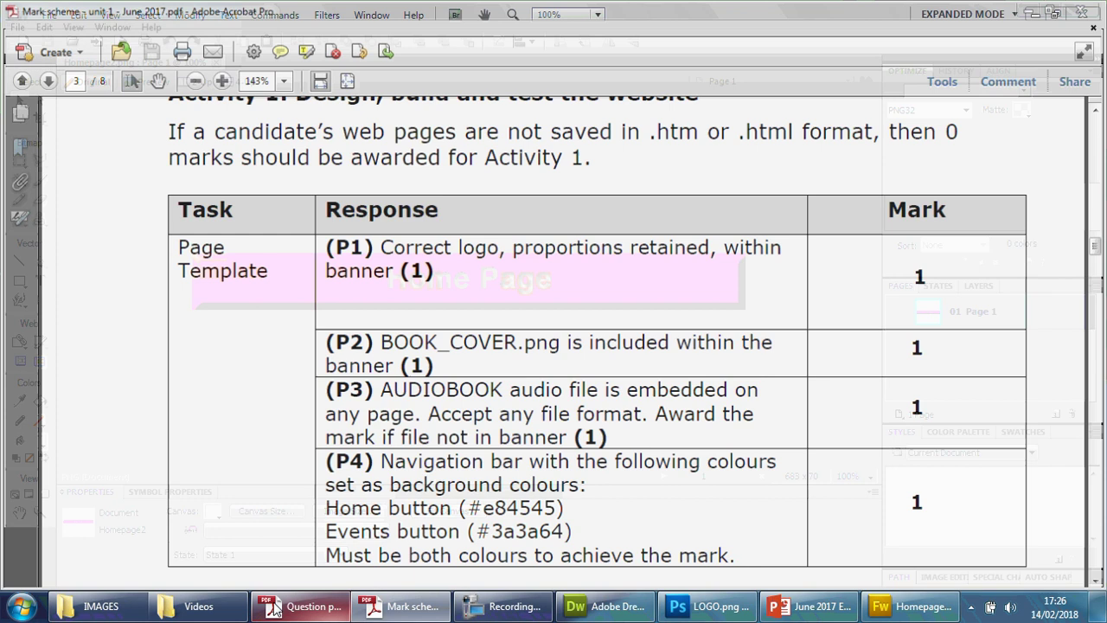
left_click(273, 607)
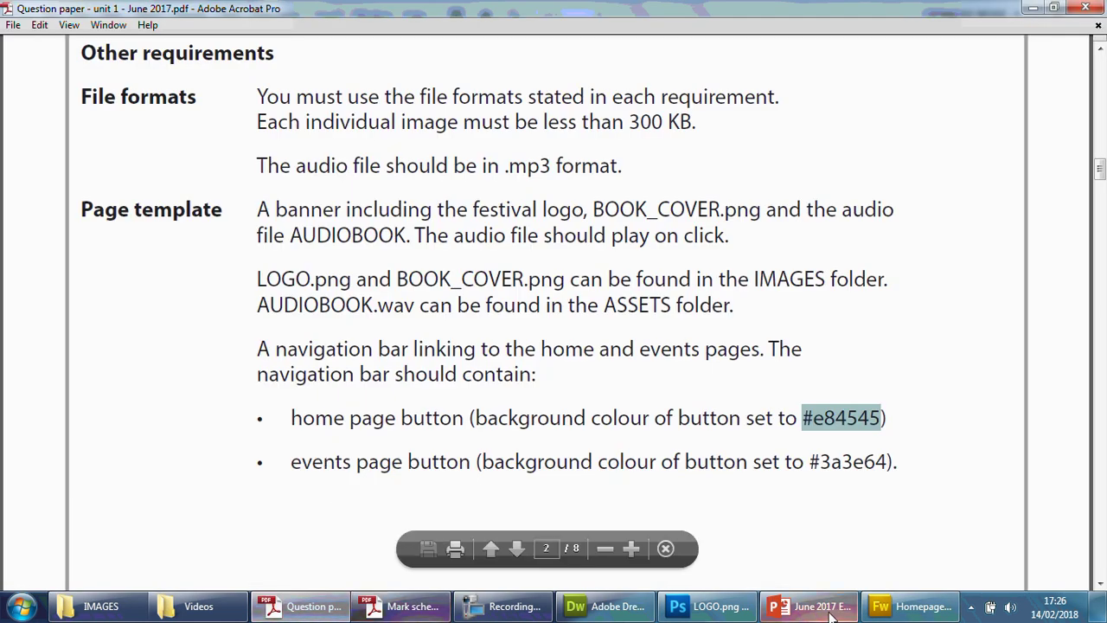
left_click(914, 606)
Change the button label from "Home Page" to "Events Page".
left_click(440, 280)
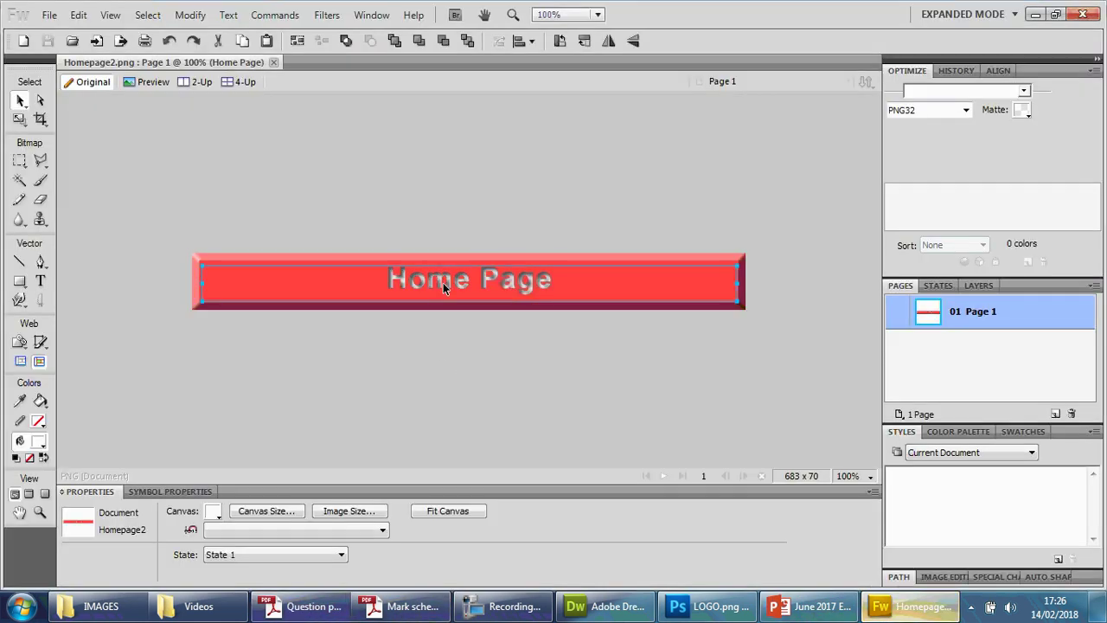
double_click(443, 283)
double_click(432, 280)
left_click_drag(551, 280, 386, 281)
double_click(429, 280)
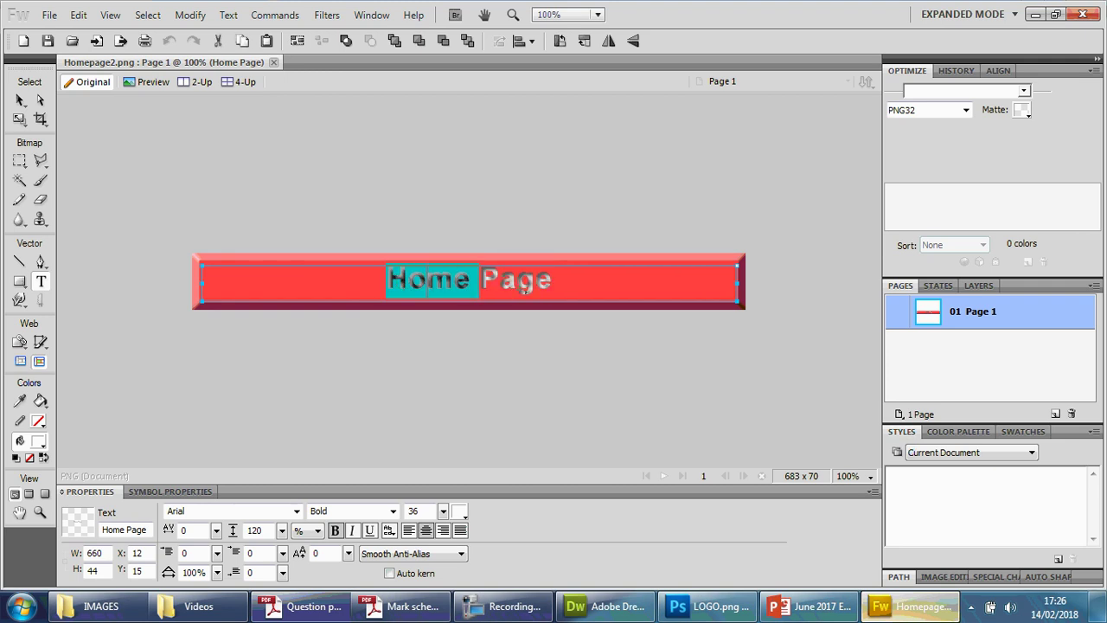
type("Events")
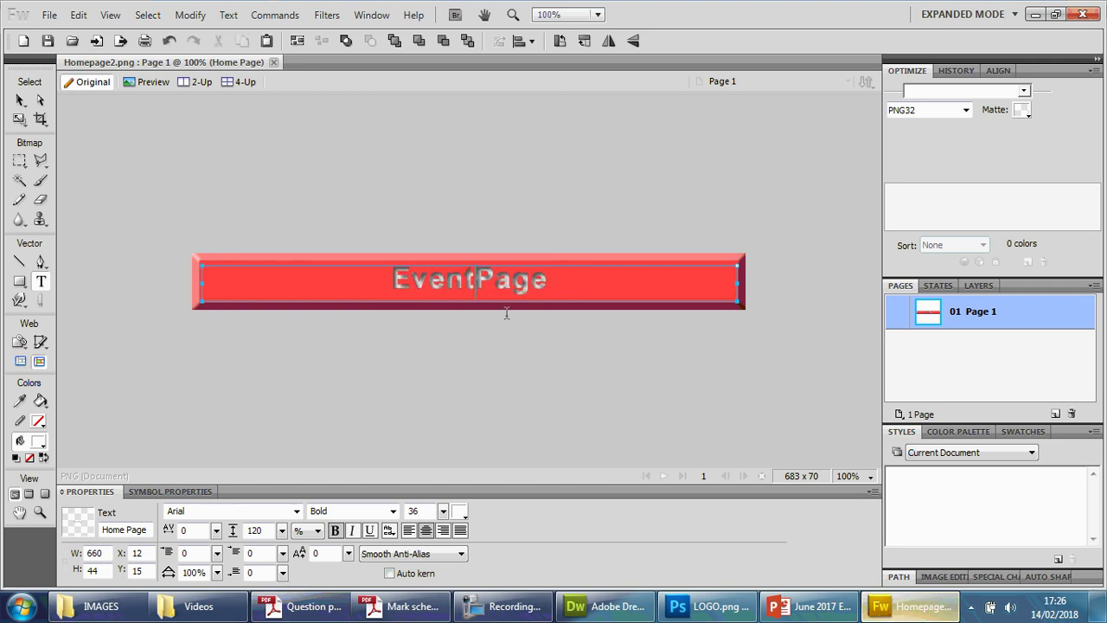
left_click(506, 336)
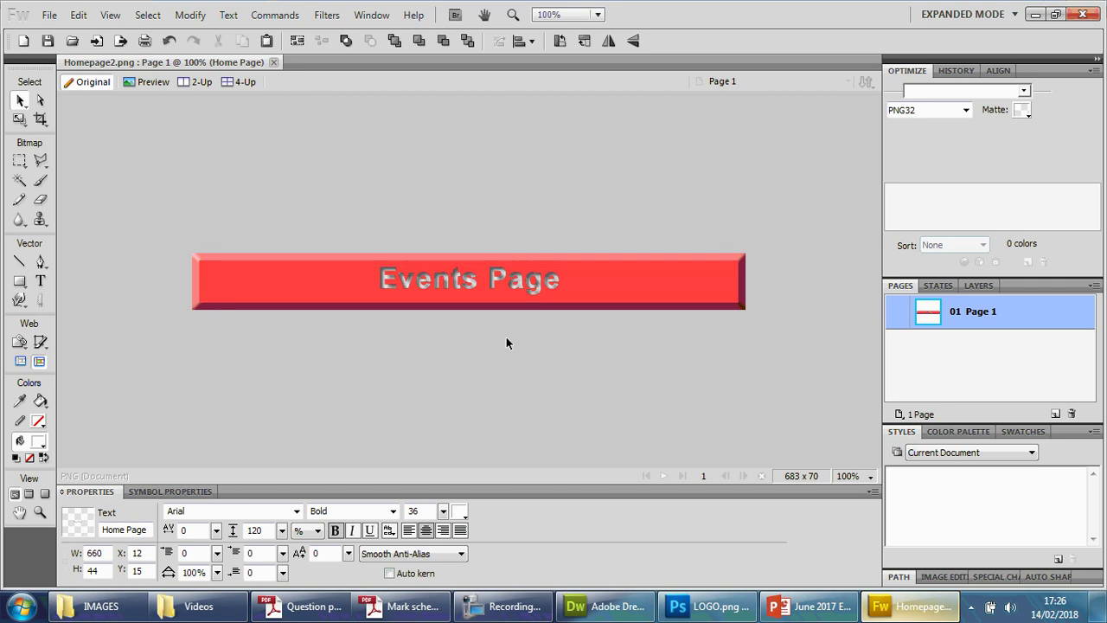
left_click(319, 610)
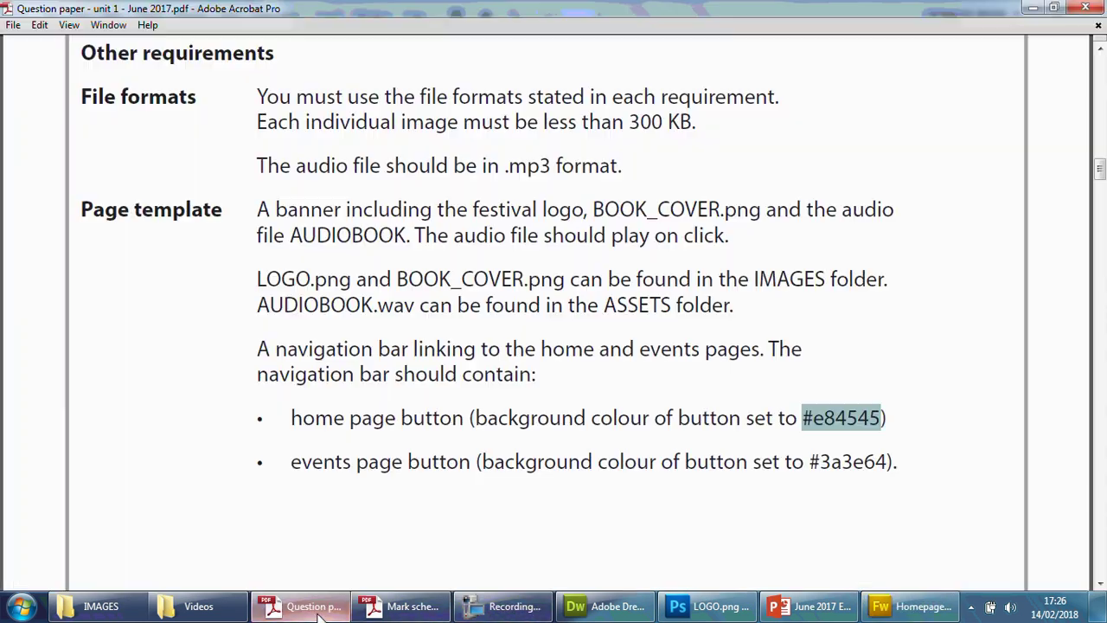
left_click(318, 610)
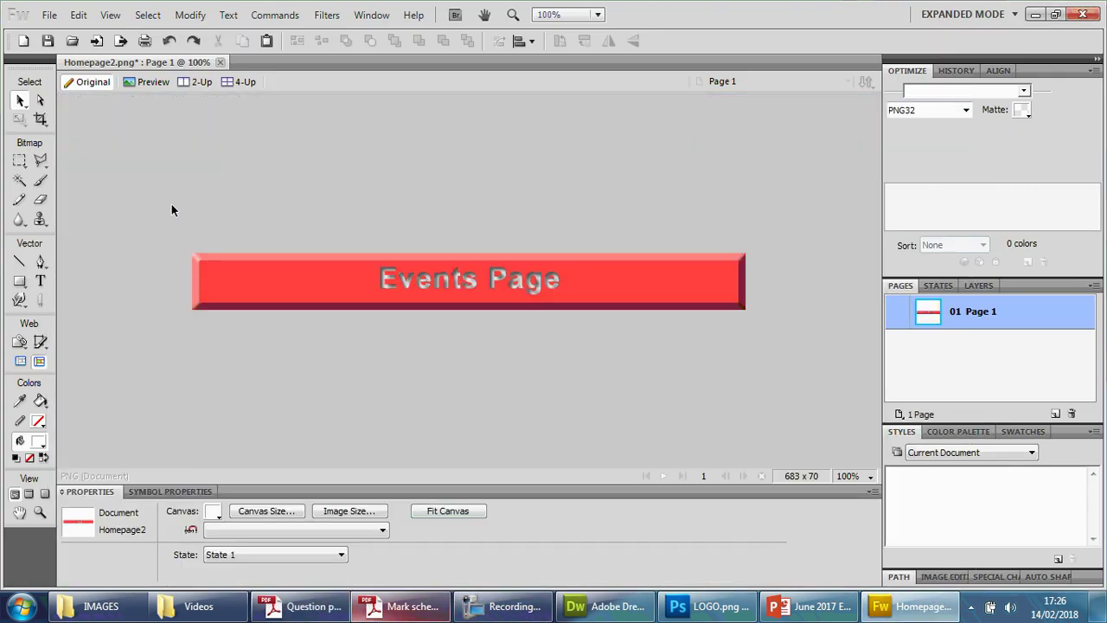
left_click(49, 15)
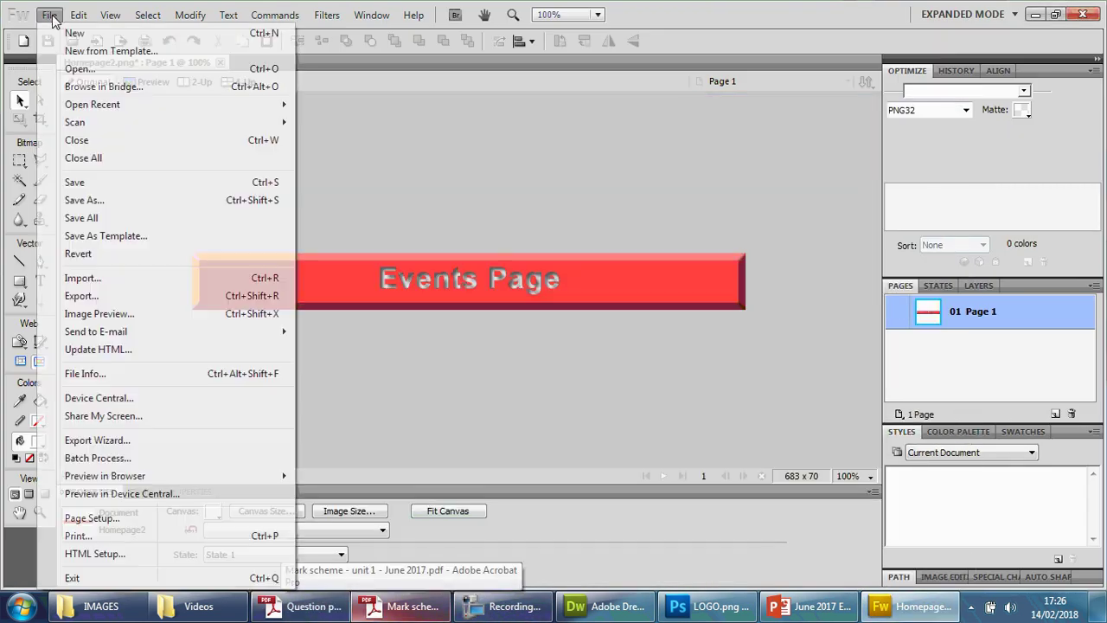
left_click(103, 203)
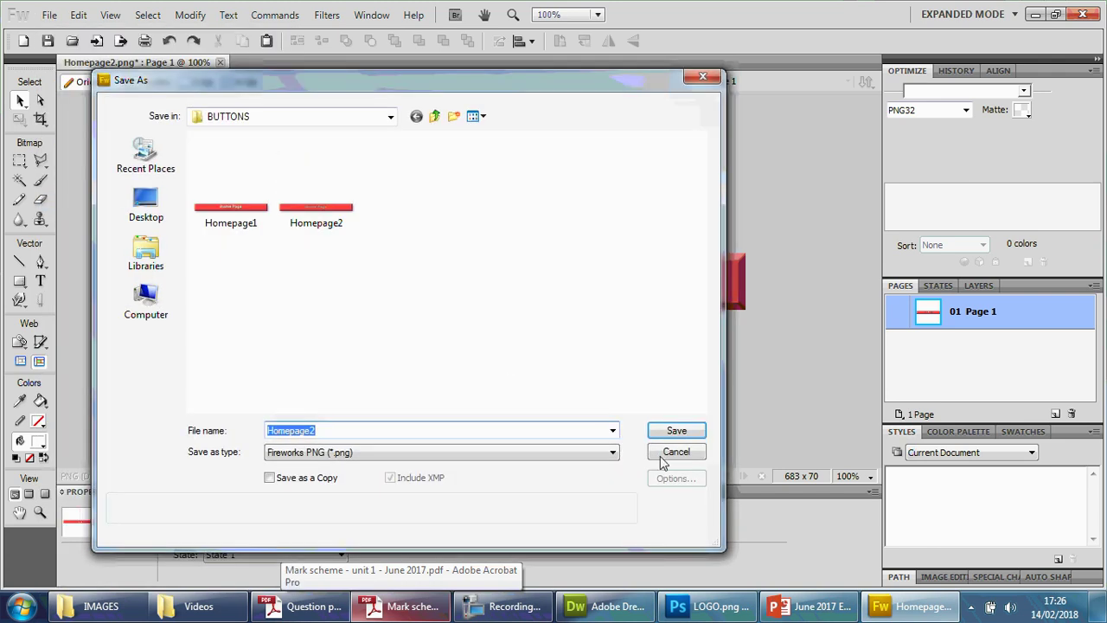
left_click(668, 453)
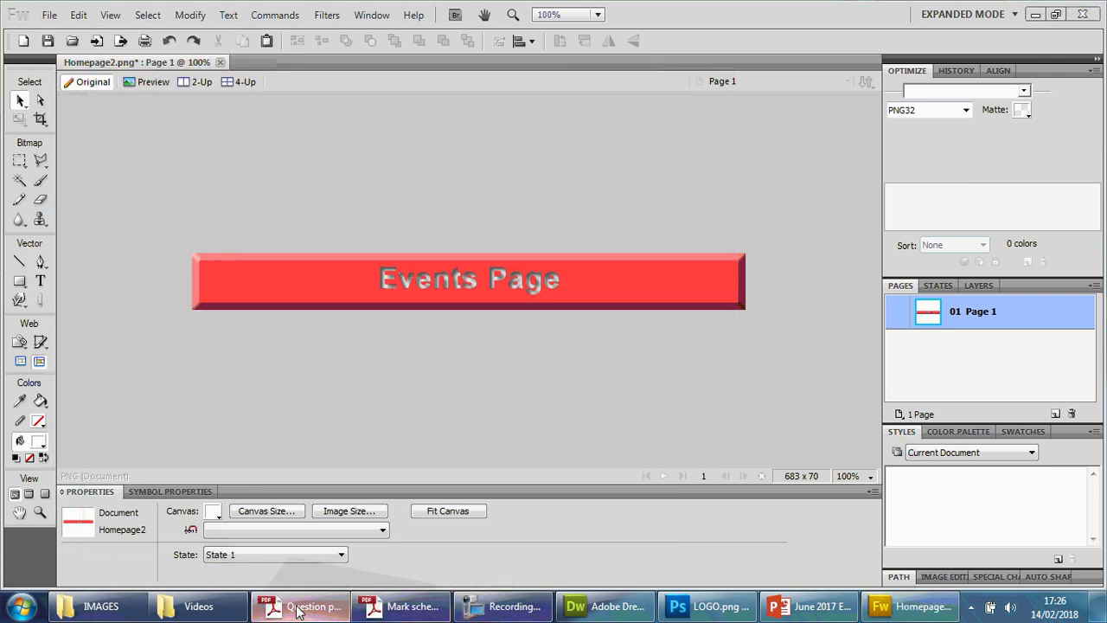
Copy the events page button colour #3a3e64 from the question paper and apply it in Fireworks as the button rectangle's fill.
left_click(296, 610)
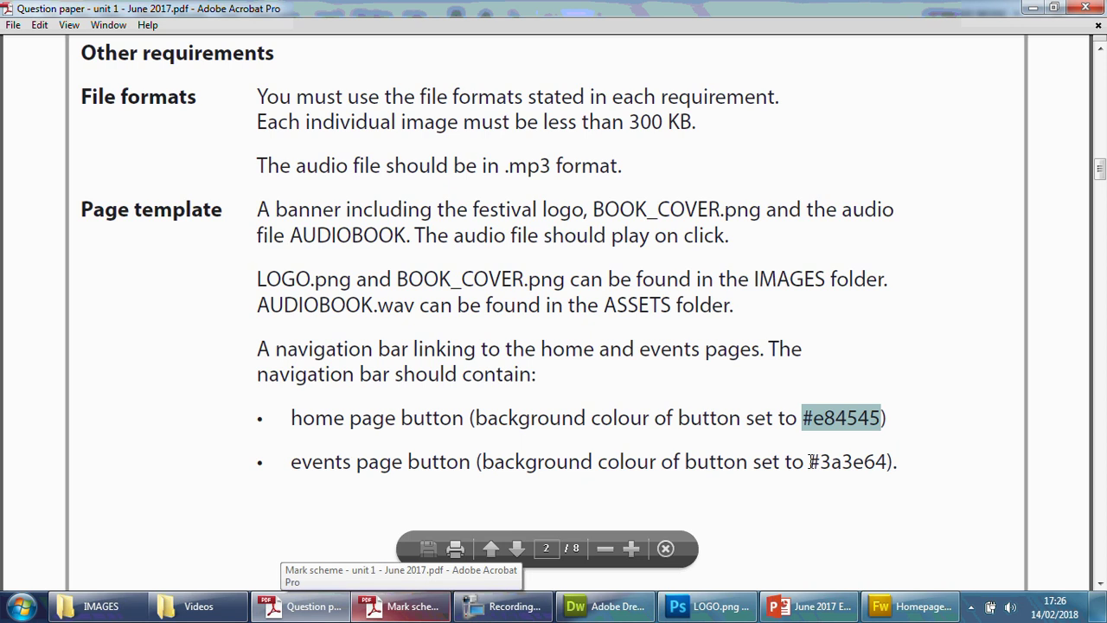
left_click_drag(809, 462, 877, 476)
key("ctrl+c")
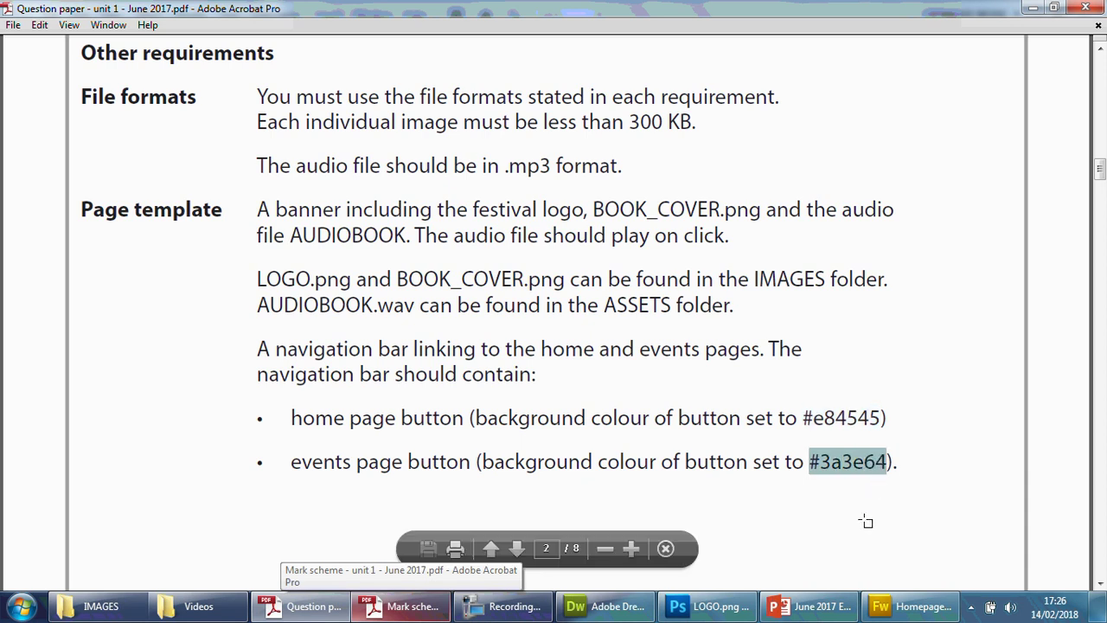
left_click(875, 608)
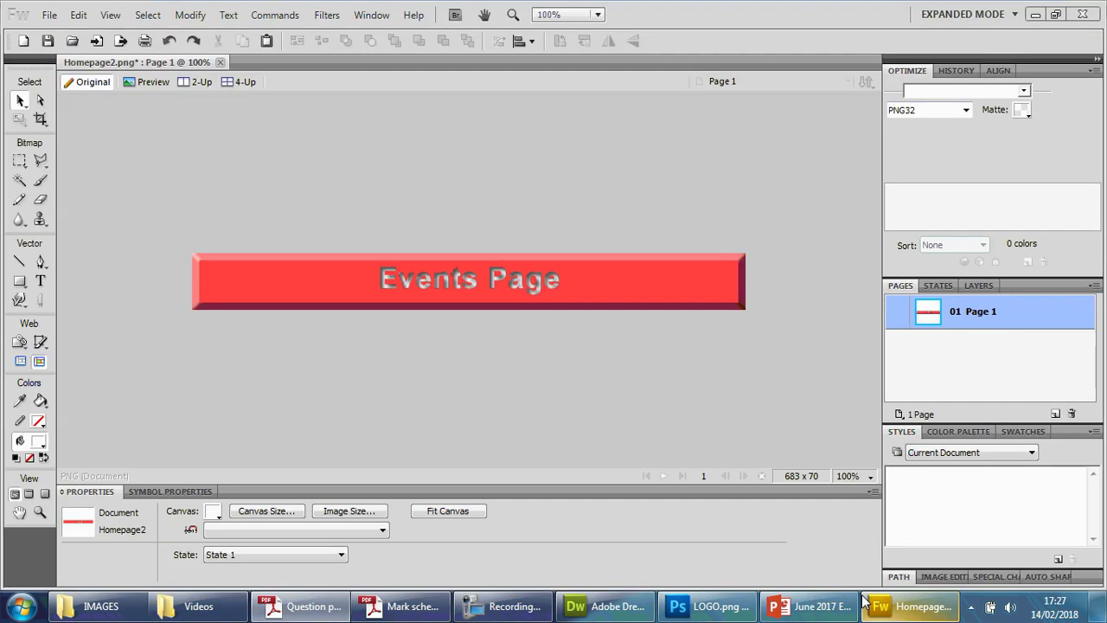
left_click(229, 281)
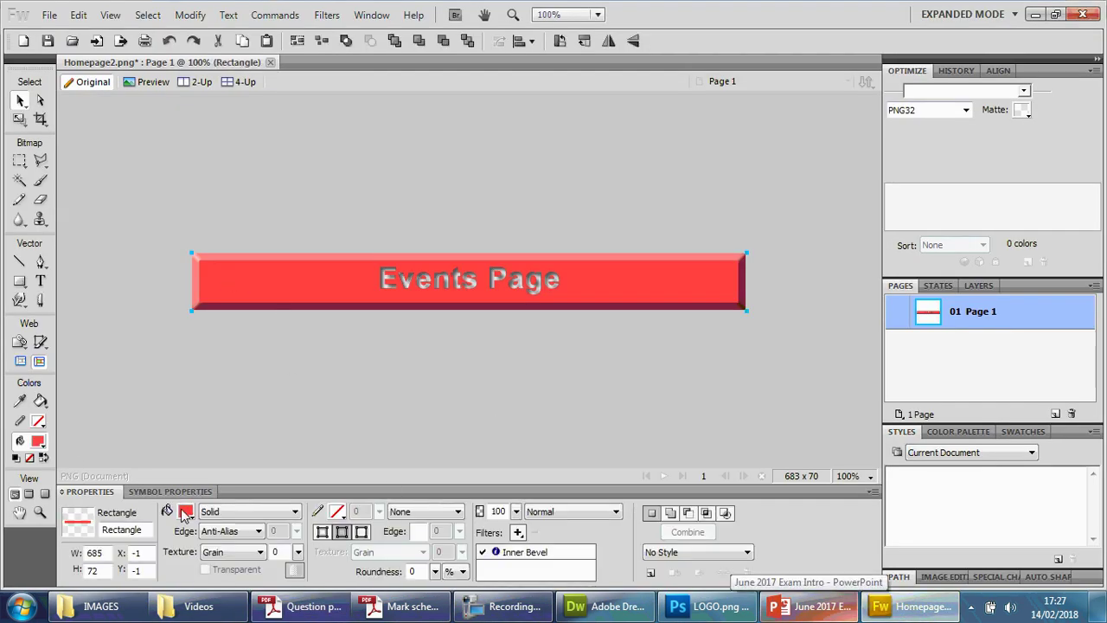
left_click(185, 511)
left_click(275, 373)
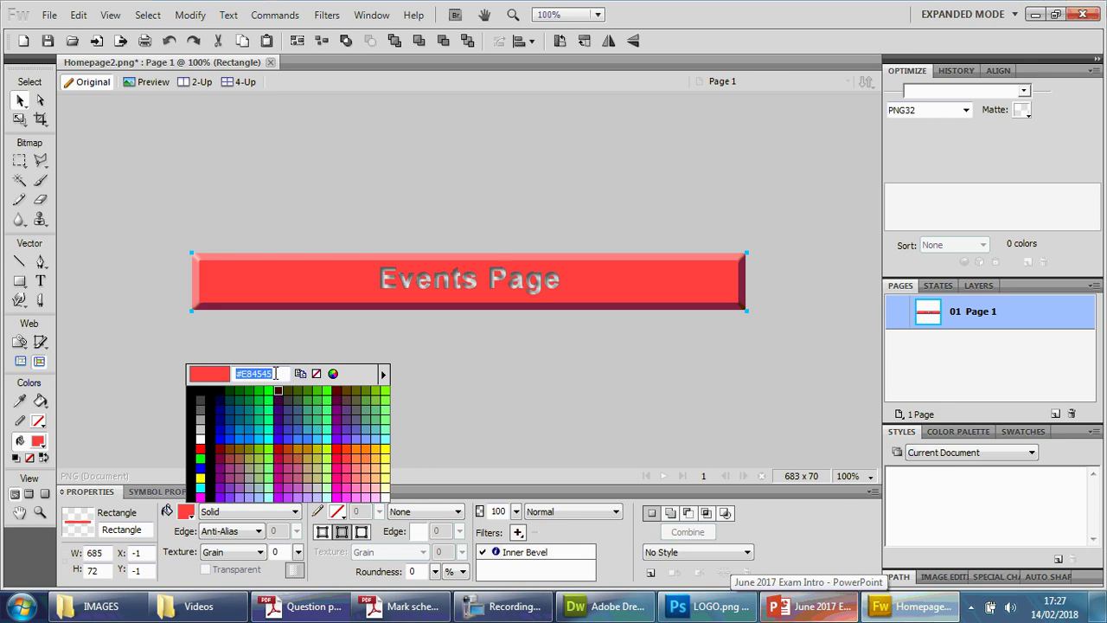
key("ctrl+v")
key("Return")
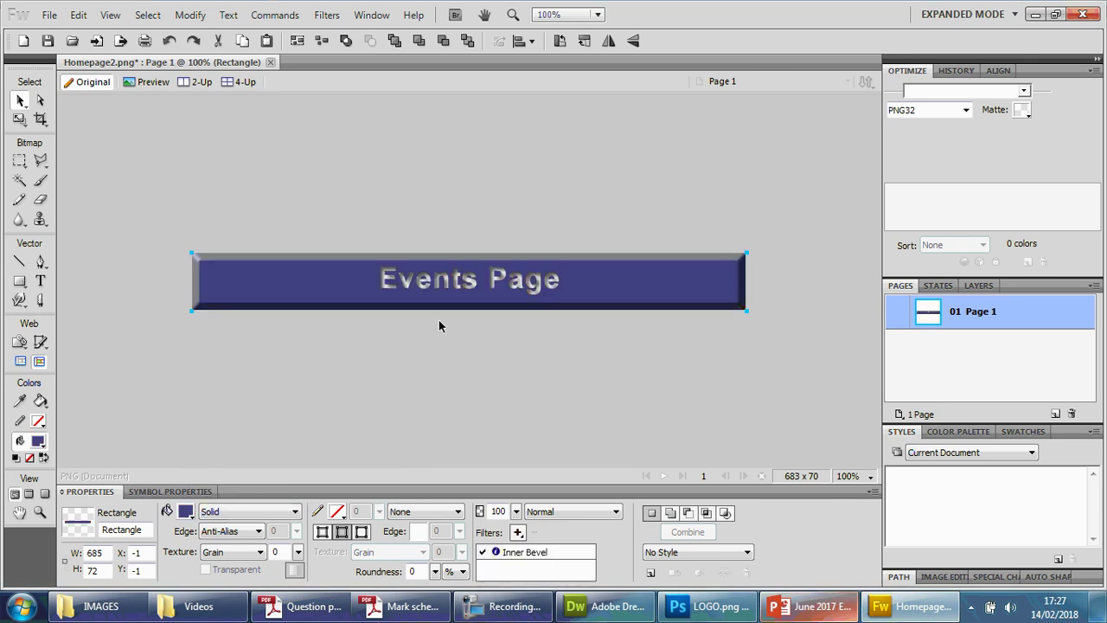
Save the blue events button with the inner-shadowed label as Events Page2 in the BUTTONS folder, in Fireworks PNG format.
left_click(302, 606)
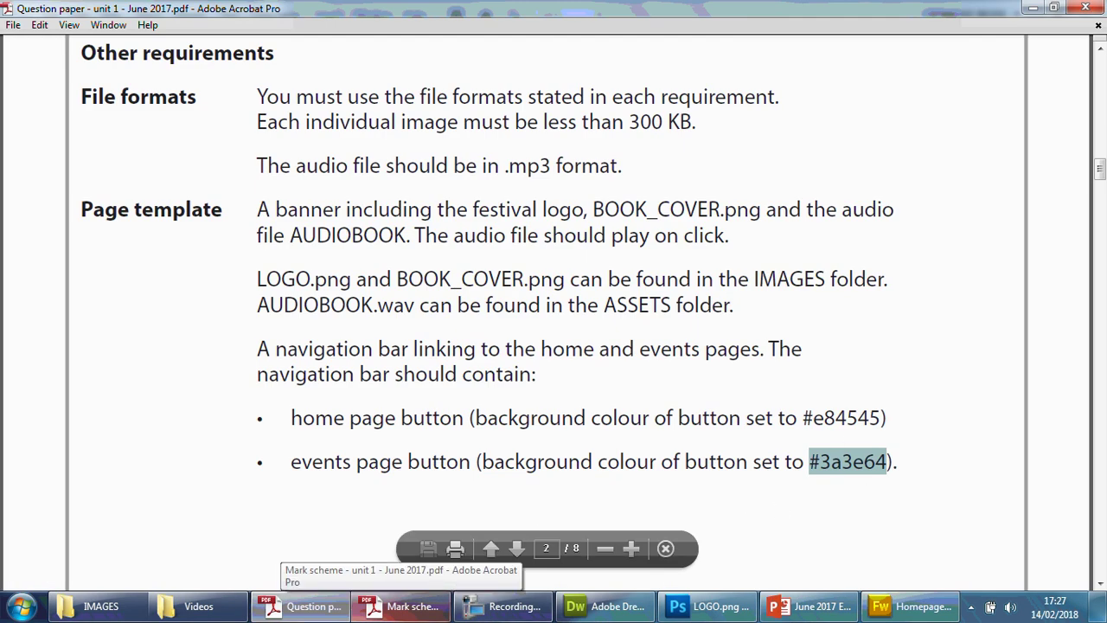
key("alt+Tab")
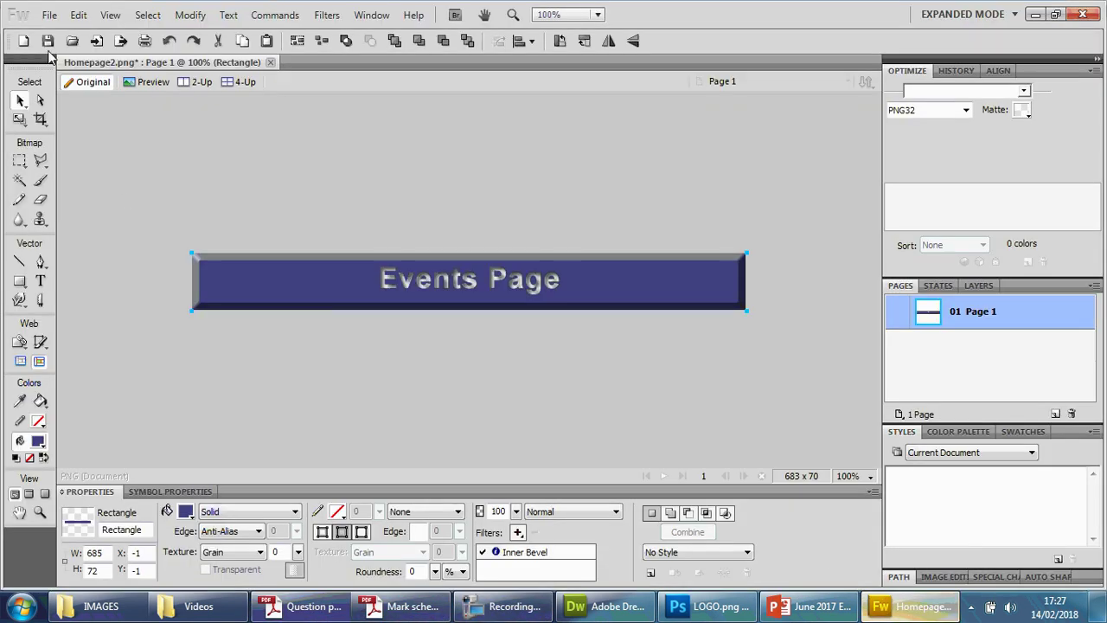
left_click(51, 16)
left_click(105, 202)
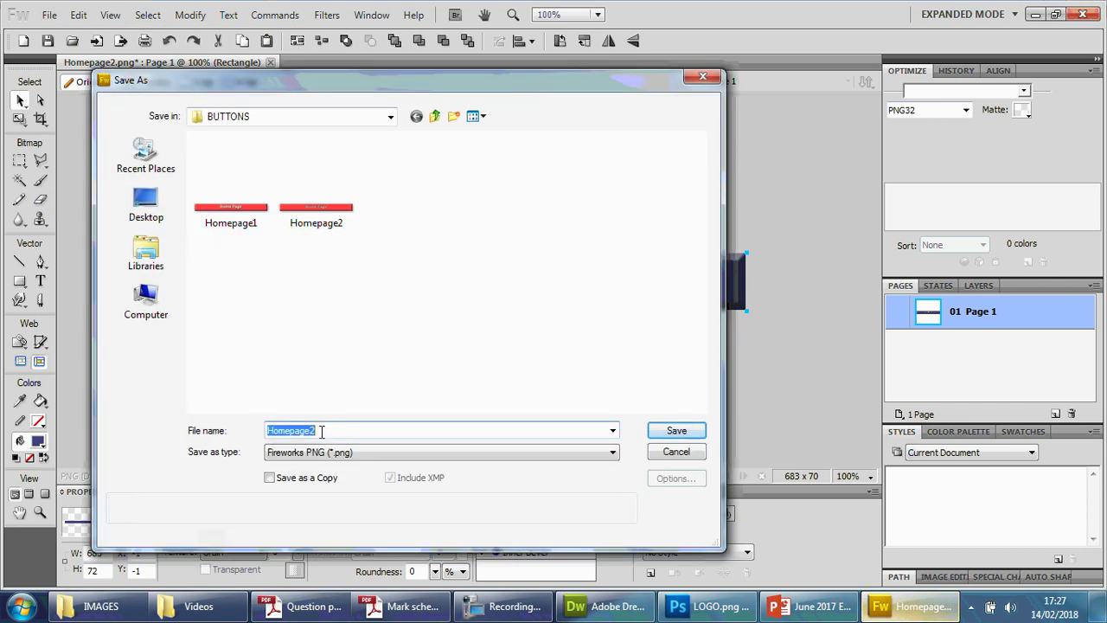
left_click(296, 435)
left_click_drag(289, 431, 227, 428)
type("Events P")
left_click(677, 429)
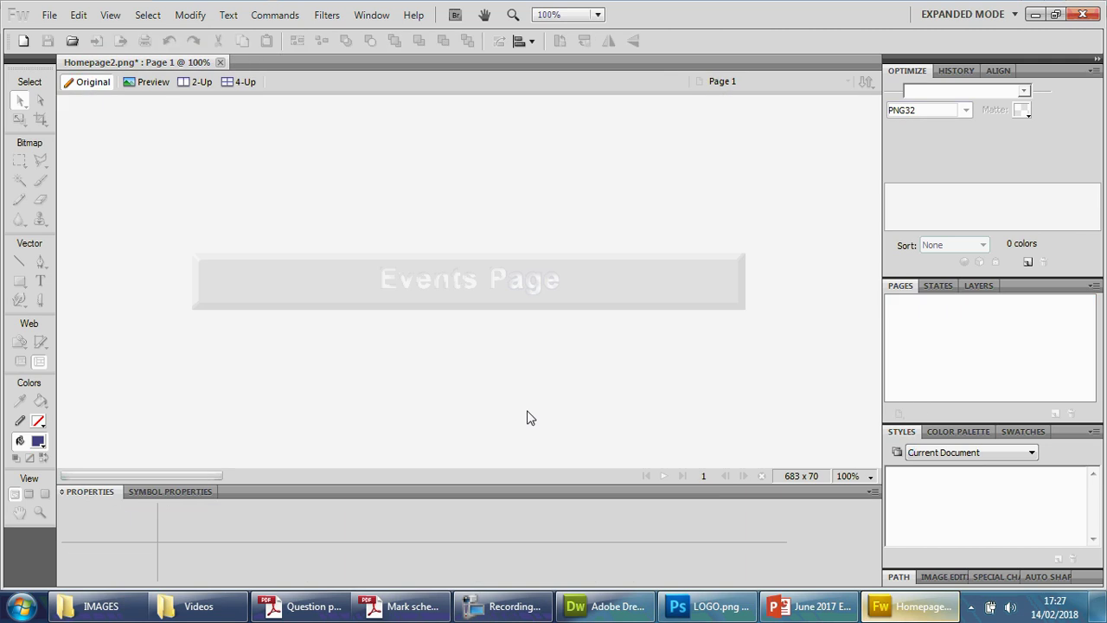
Replace the Inner Shadow filter on the "Events Page" label with a Drop Shadow filter at its default settings.
left_click(461, 281)
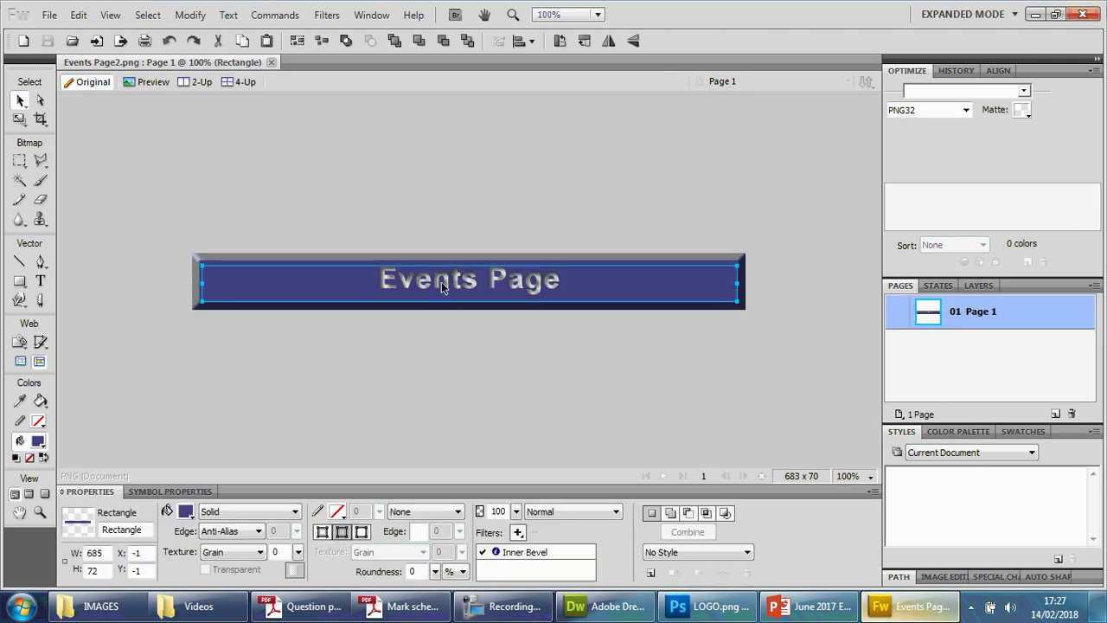
double_click(441, 281)
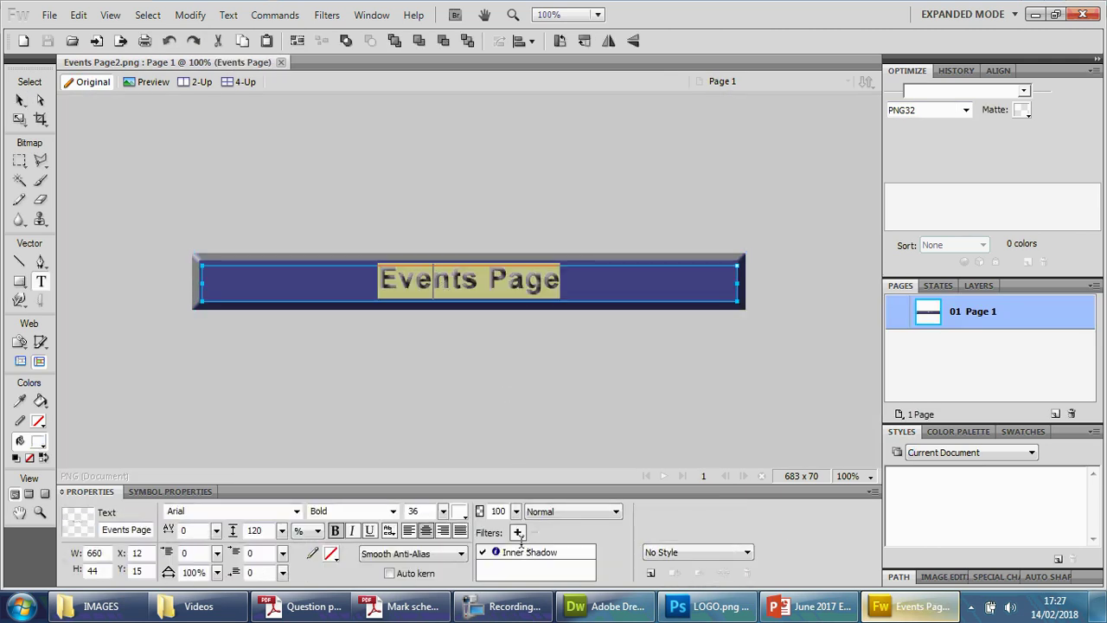
left_click(356, 357)
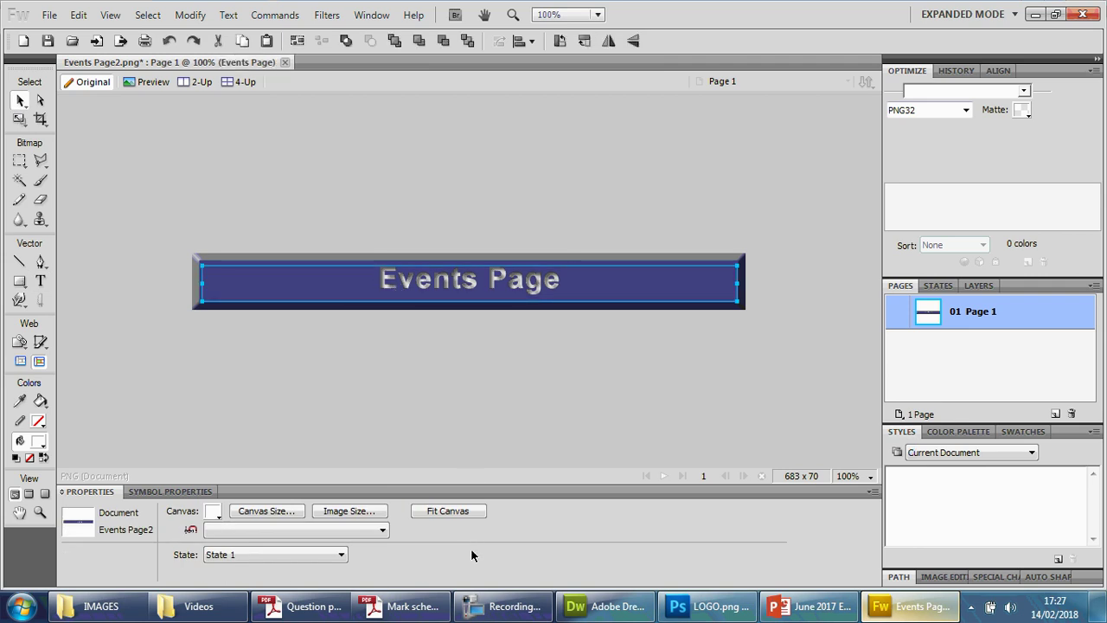
left_click(530, 551)
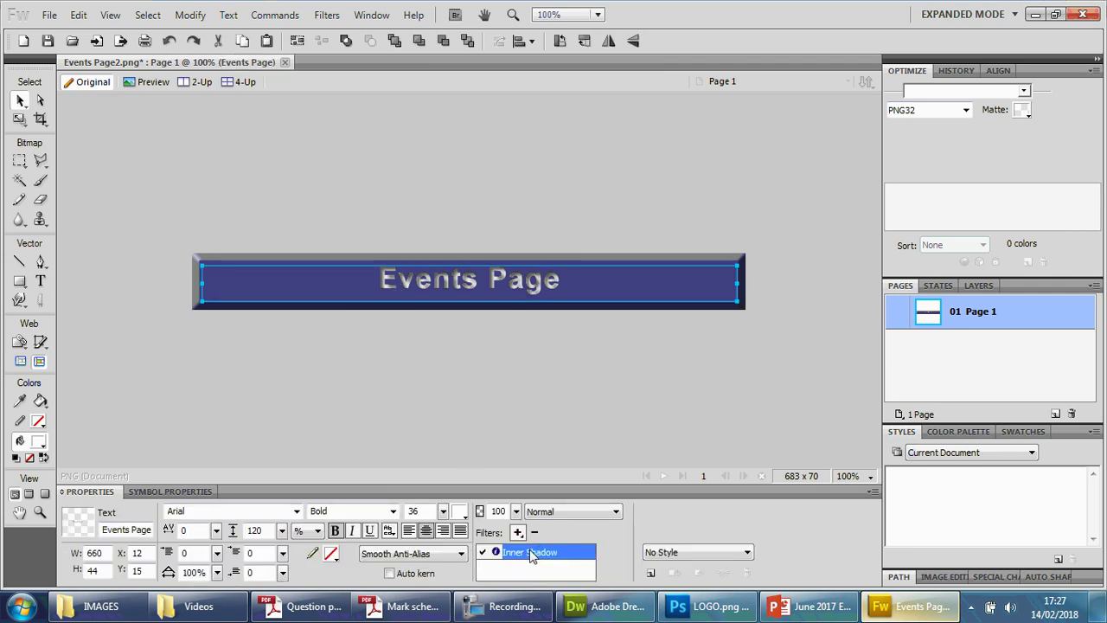
left_click(536, 533)
left_click(517, 532)
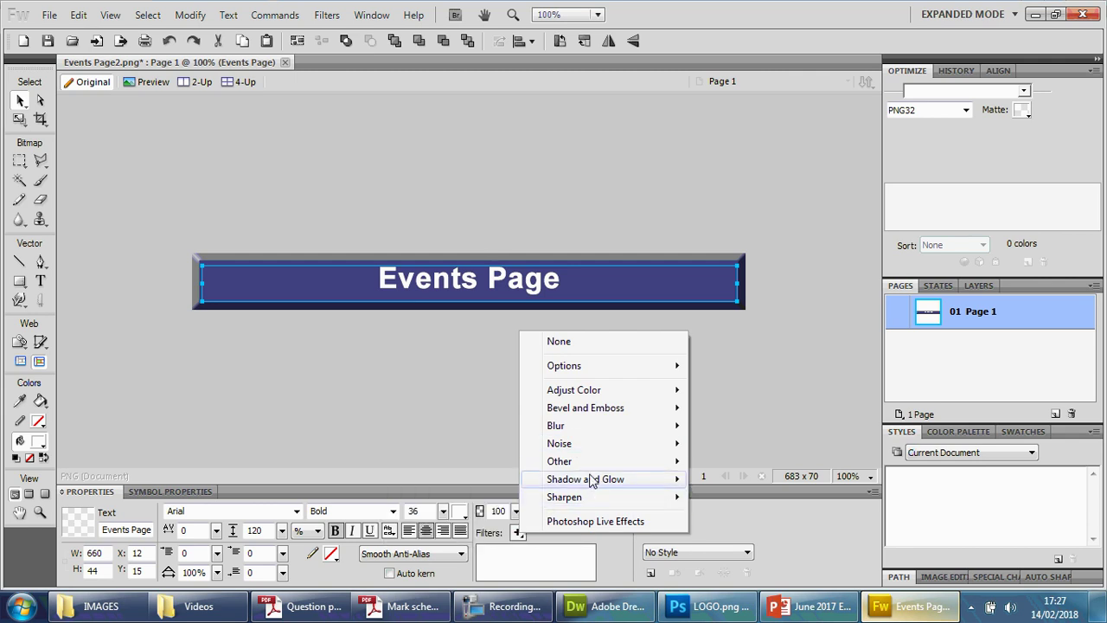
mouse_move(582, 481)
left_click(464, 479)
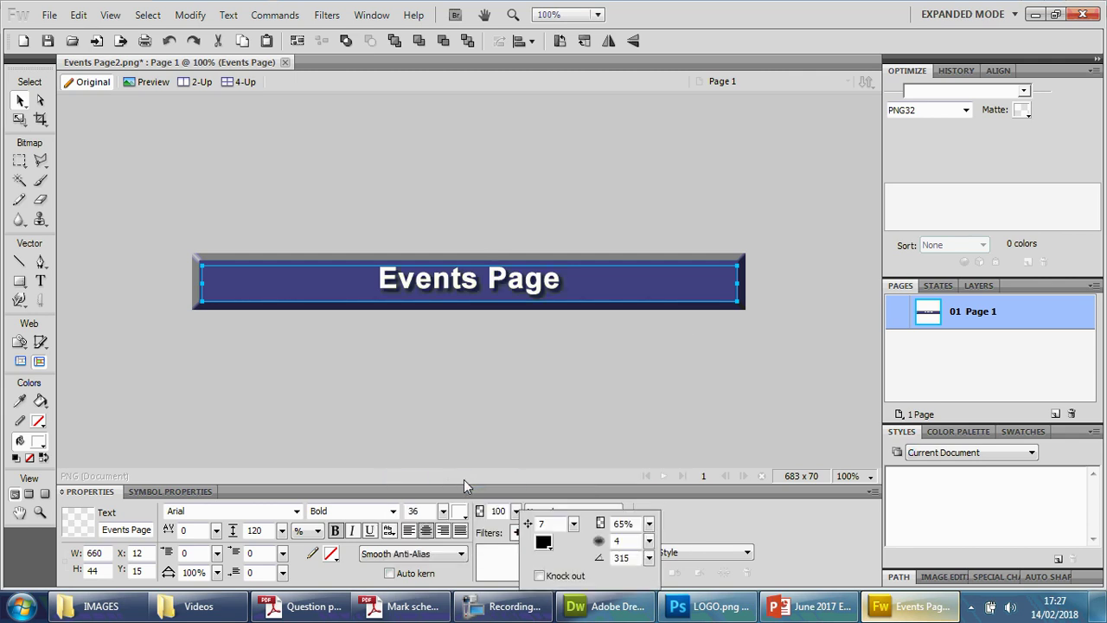
left_click(558, 391)
left_click(316, 353)
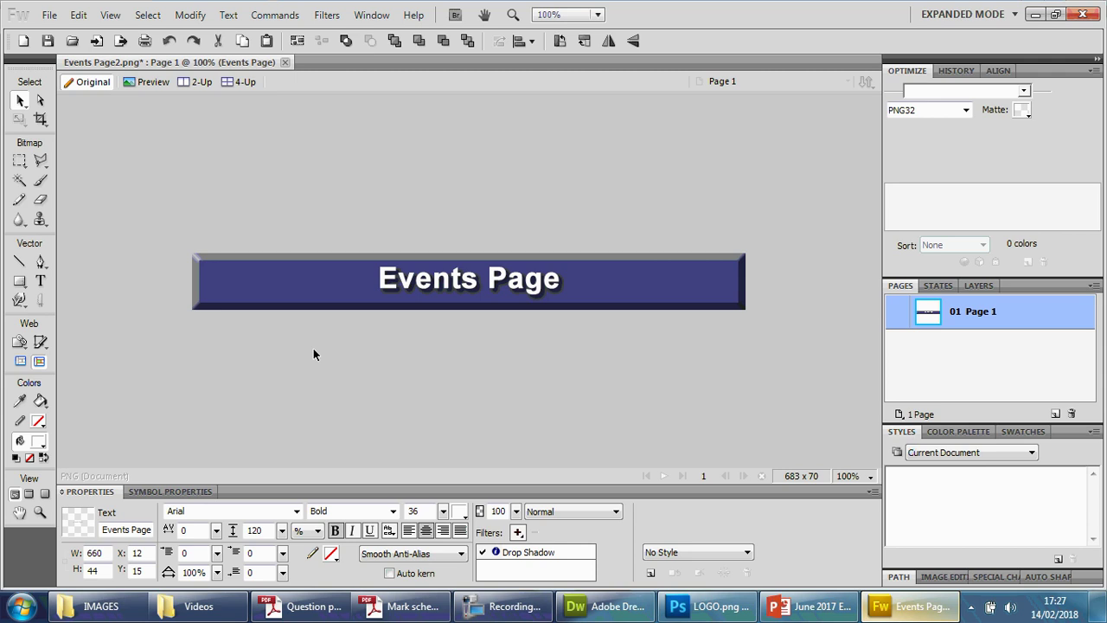
Save this version of the button as Events Page1 in the BUTTONS folder, in Fireworks PNG format.
left_click(50, 14)
left_click(78, 200)
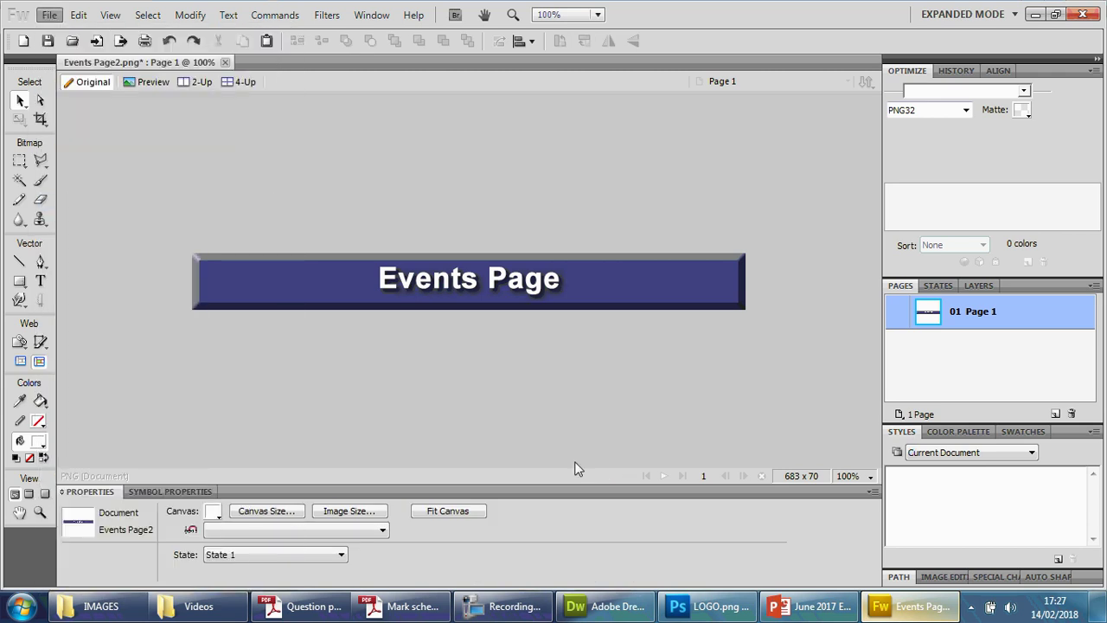
left_click(342, 428)
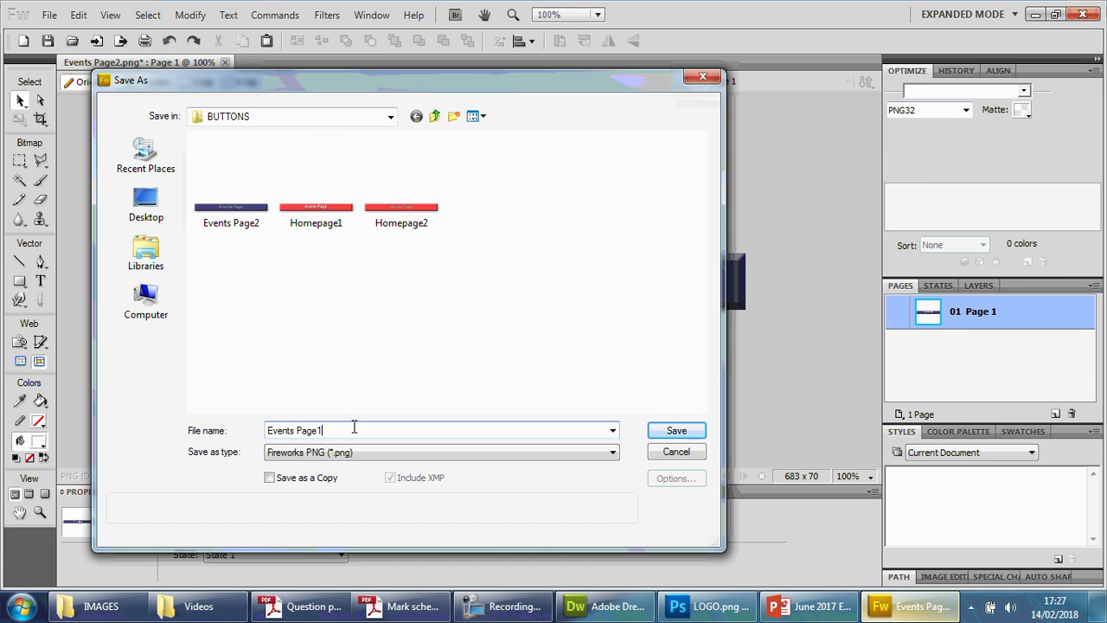
type("1")
left_click(654, 435)
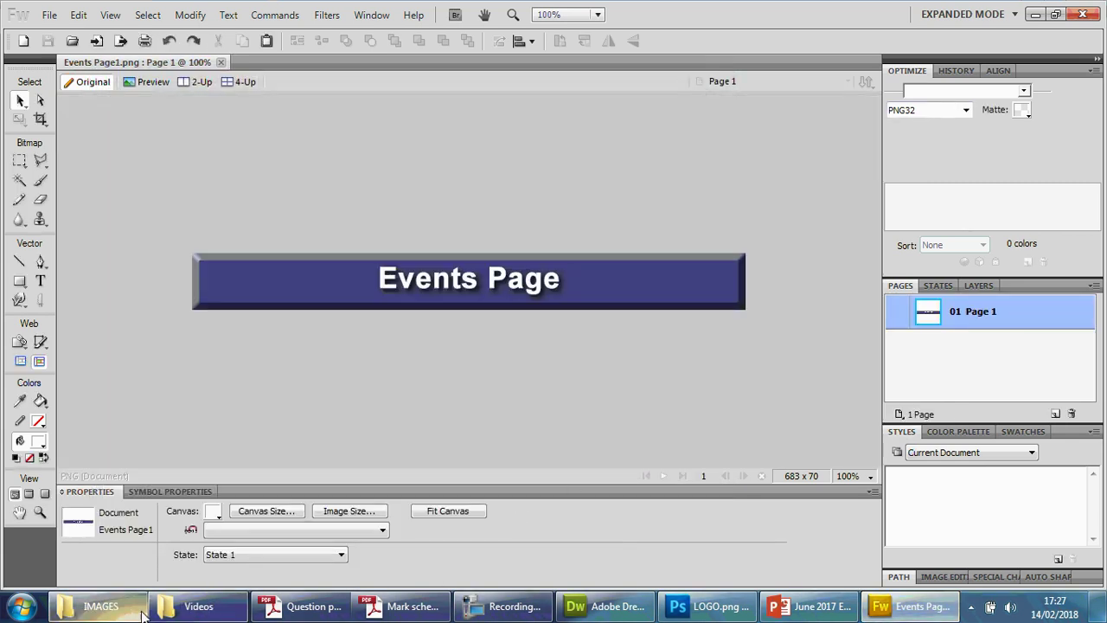
Check the saved button files in the BUTTONS folder under Assets in Windows Explorer.
left_click(87, 605)
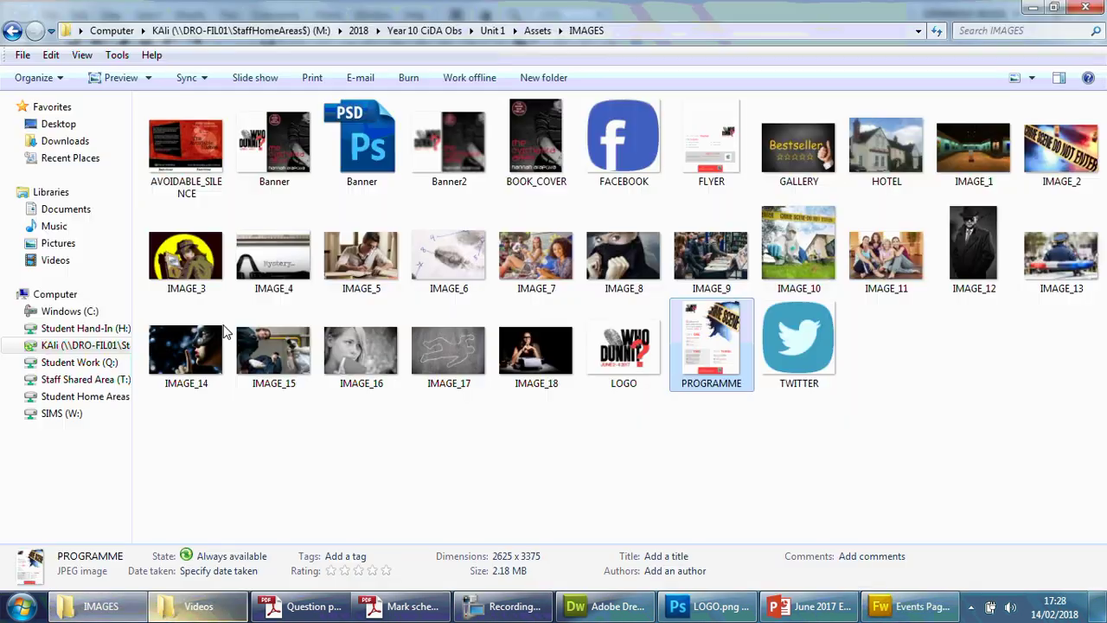
left_click(12, 30)
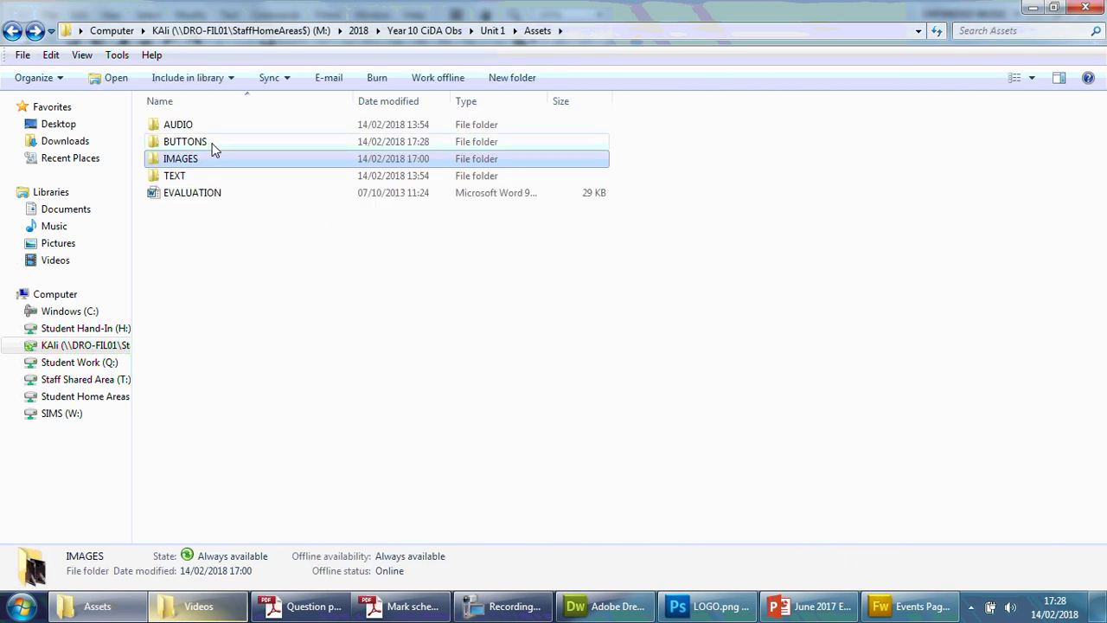
double_click(207, 142)
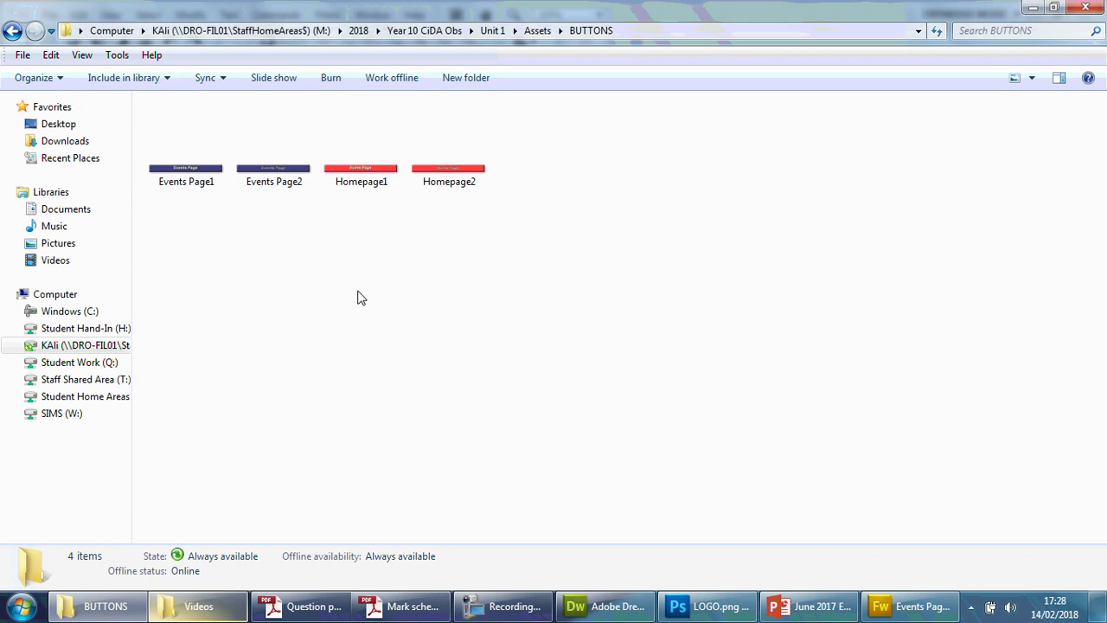
left_click(1033, 8)
Switch to Dreamweaver and align the first cell of the template table's top row Left horizontally and Top vertically.
left_click(620, 606)
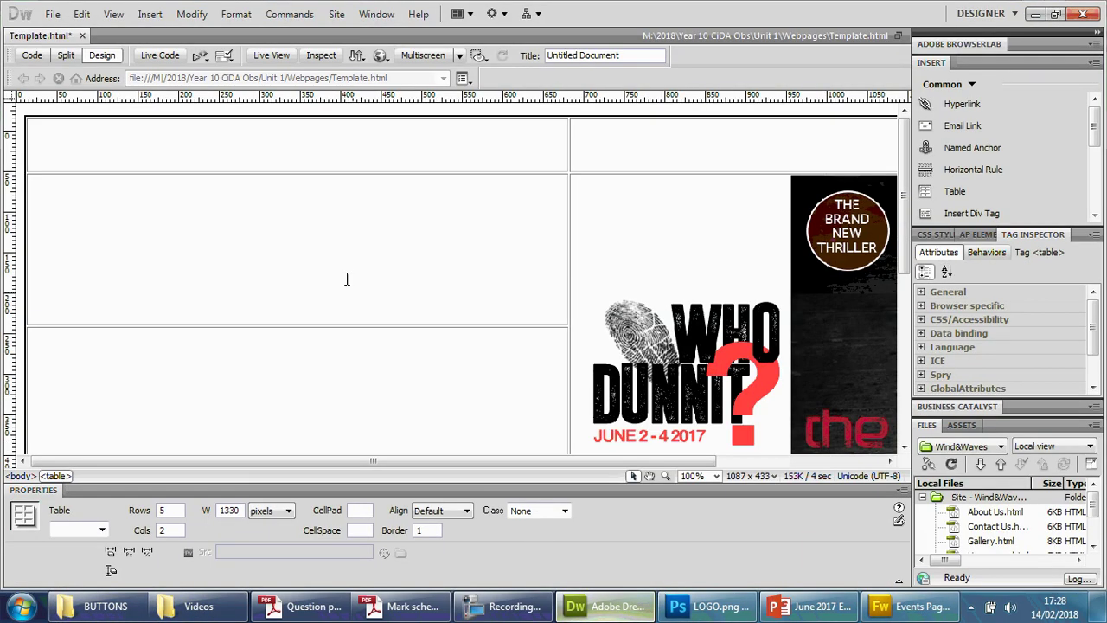
left_click(283, 154)
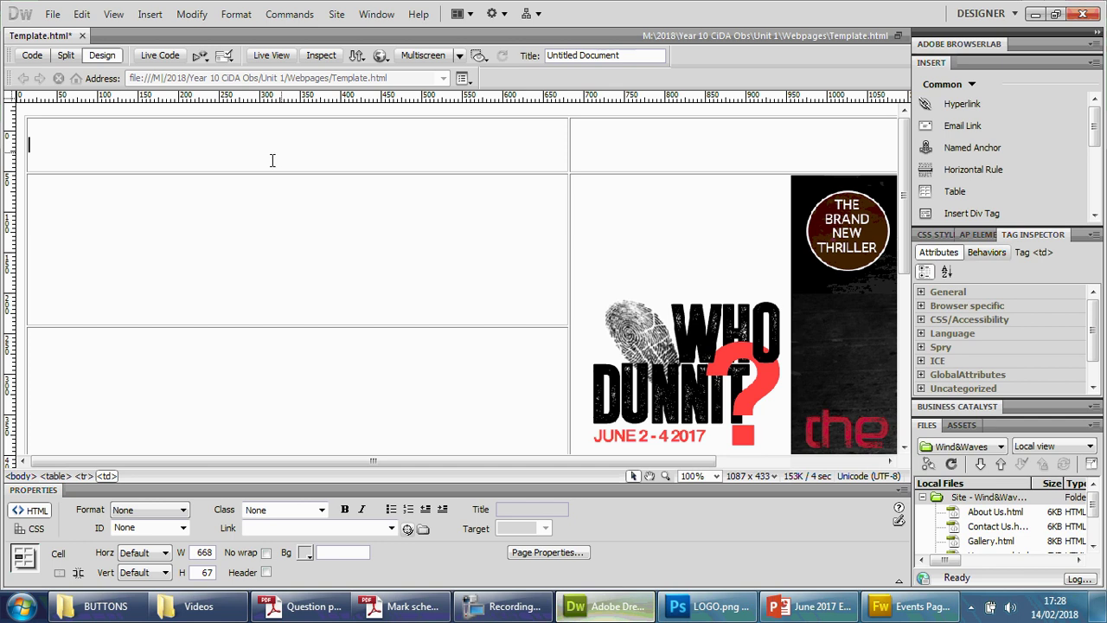
left_click(159, 561)
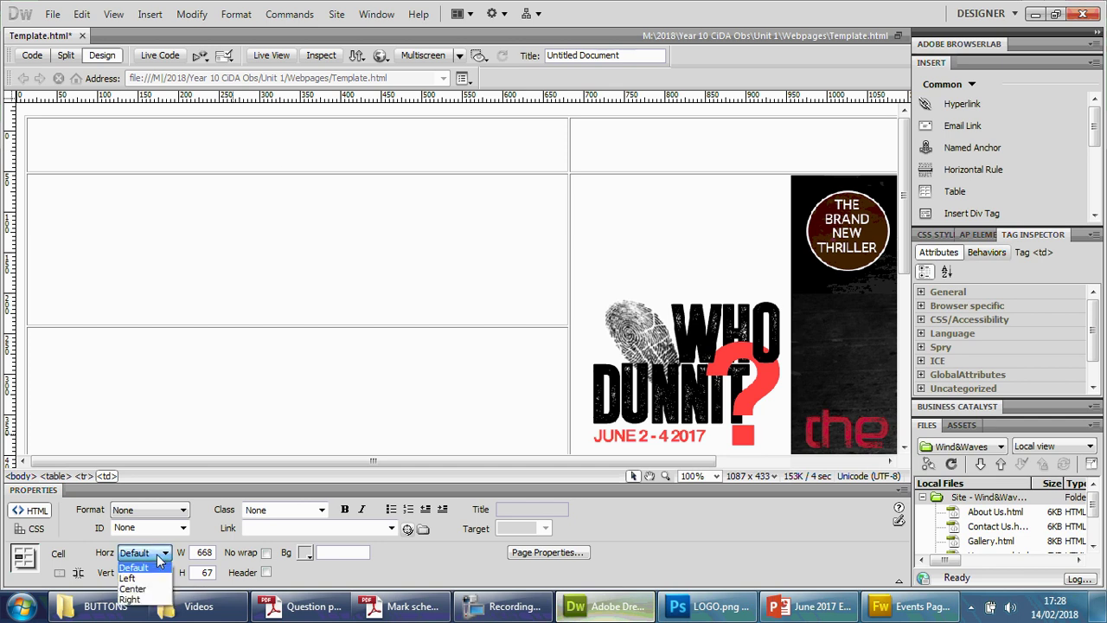
left_click(151, 578)
left_click(157, 572)
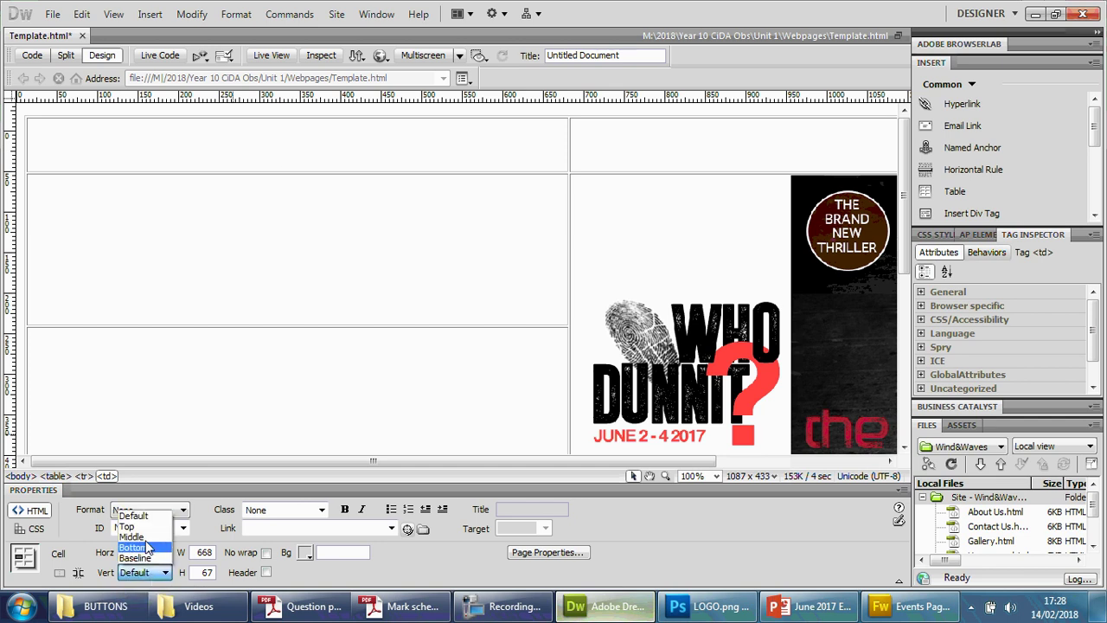
left_click(145, 523)
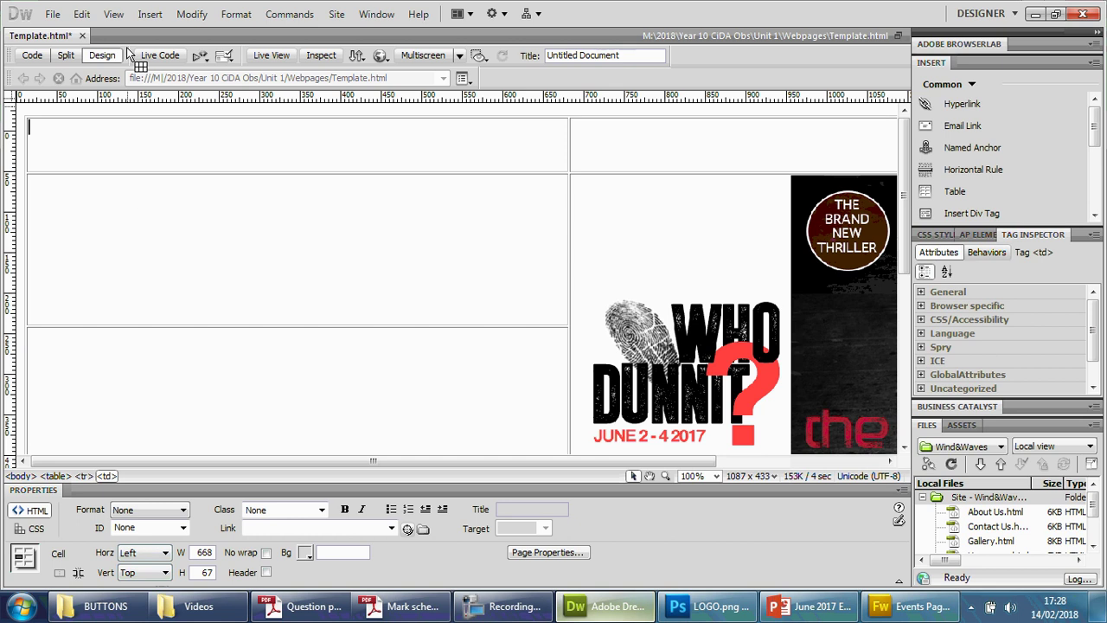
Start a rollover image in the table's first cell with Homepage1 from the BUTTONS folder as original image, without copying it to the site root.
left_click(150, 14)
mouse_move(192, 69)
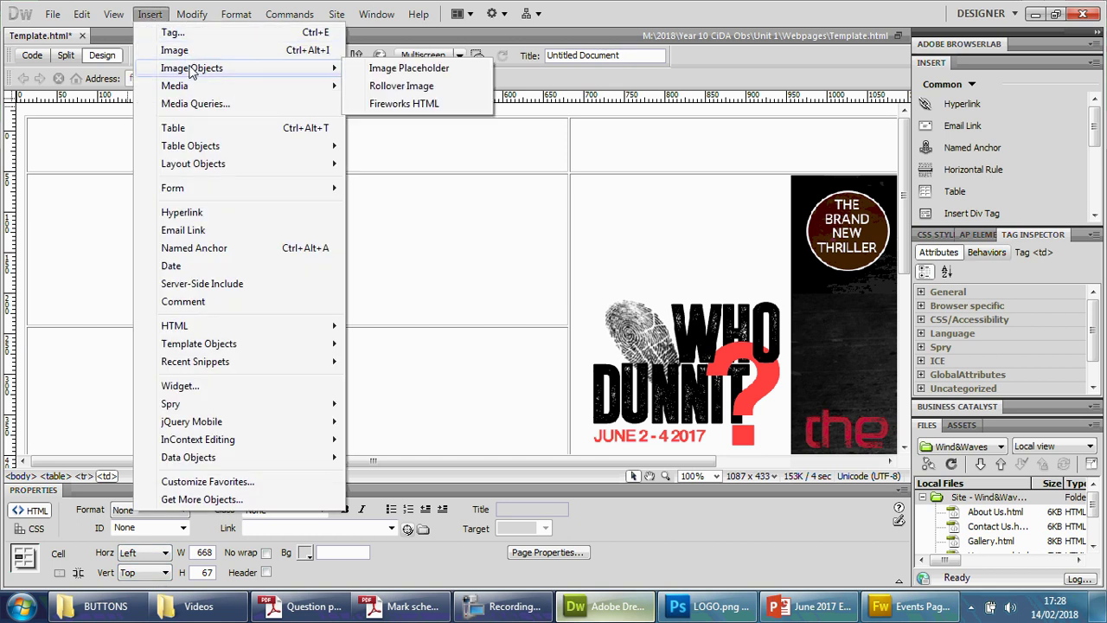
left_click(401, 86)
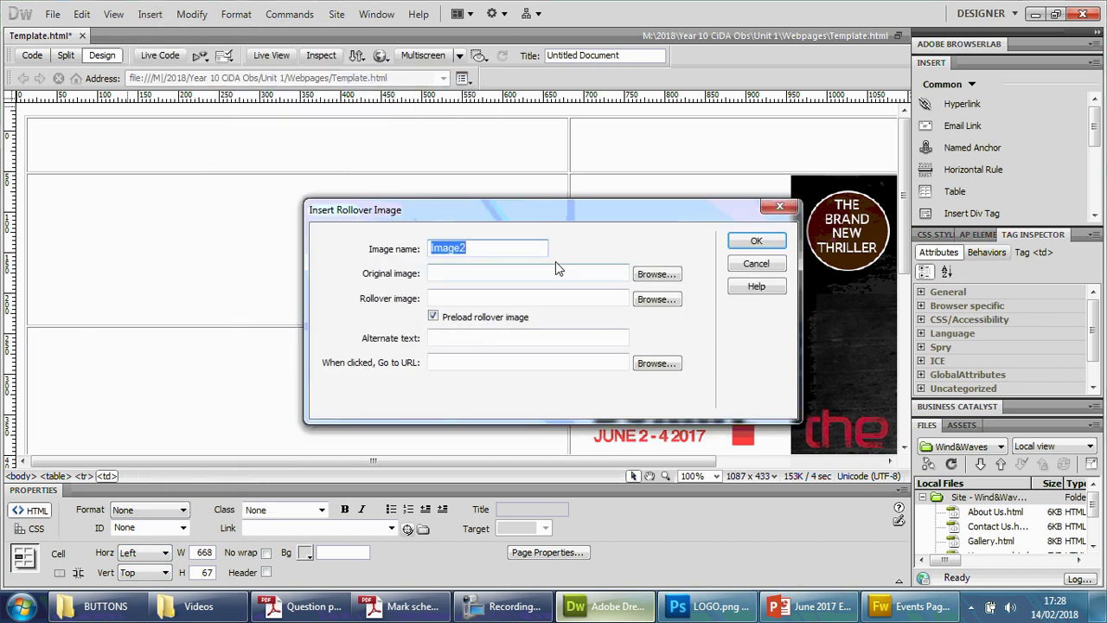
left_click(654, 274)
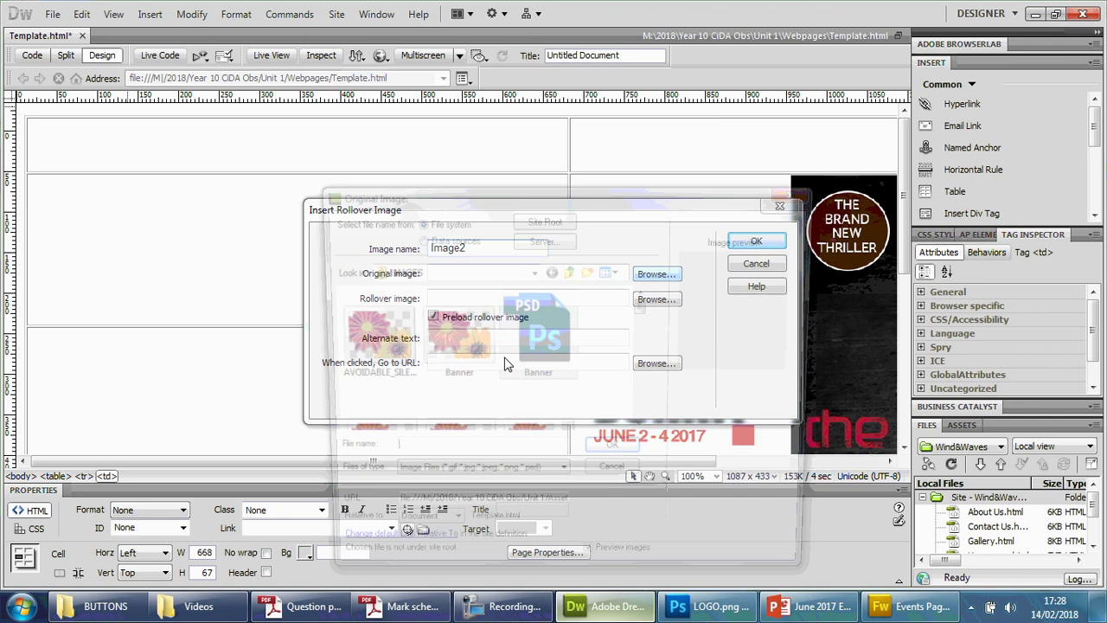
left_click(569, 270)
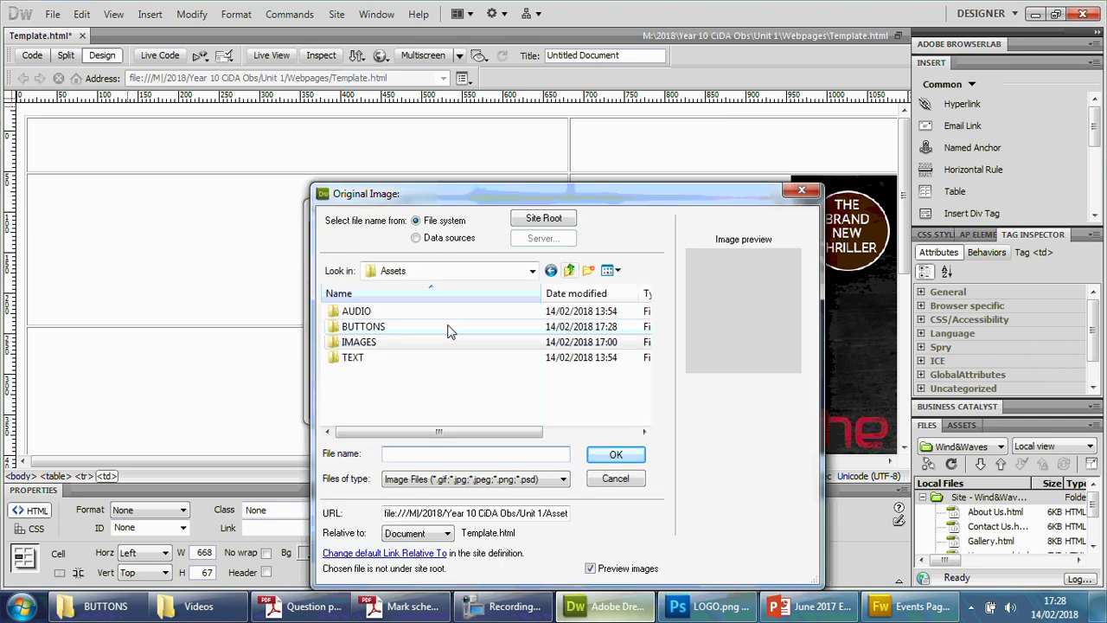
double_click(380, 326)
left_click(537, 345)
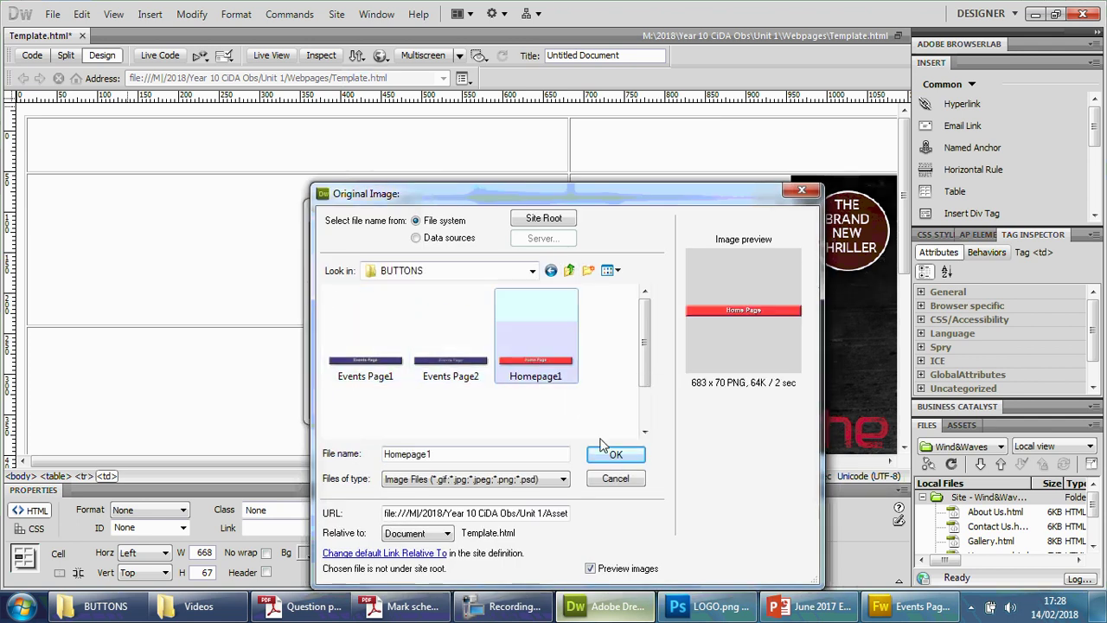
left_click(614, 454)
left_click(586, 369)
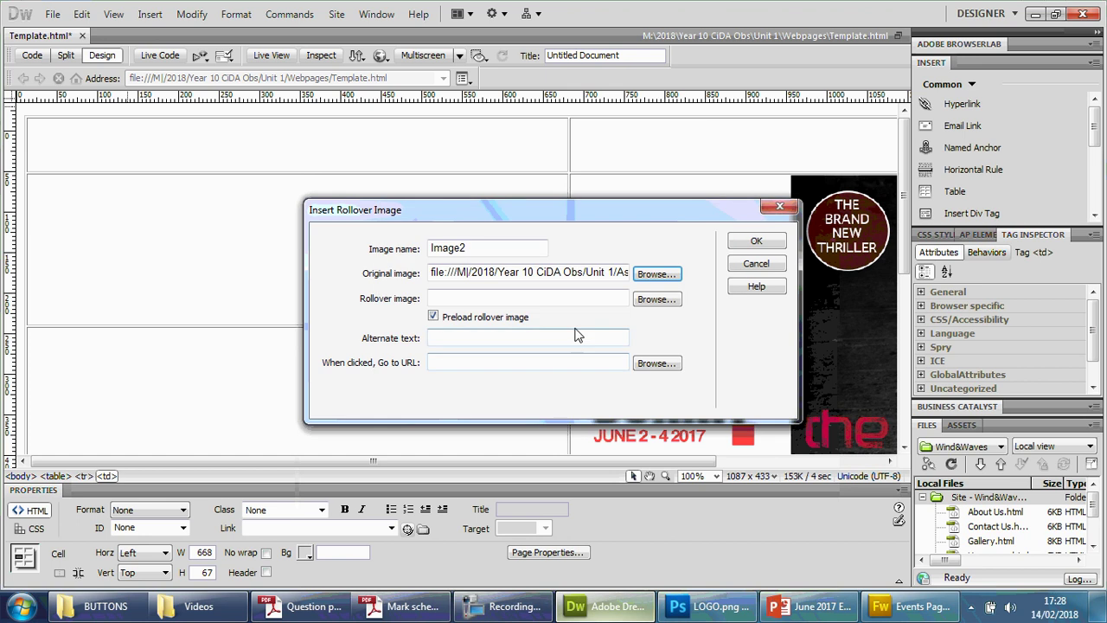
Choose Homepage2 from the BUTTONS folder as the rollover image, without copying it to the site root folder.
left_click(657, 299)
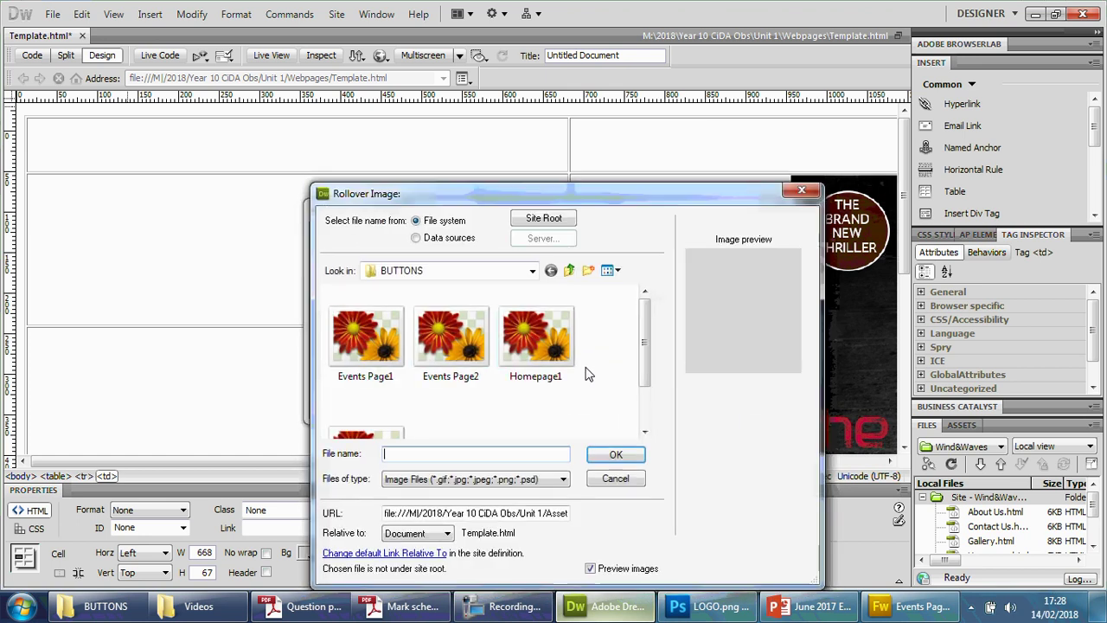
scroll(638, 354, "down", 1)
left_click(425, 415)
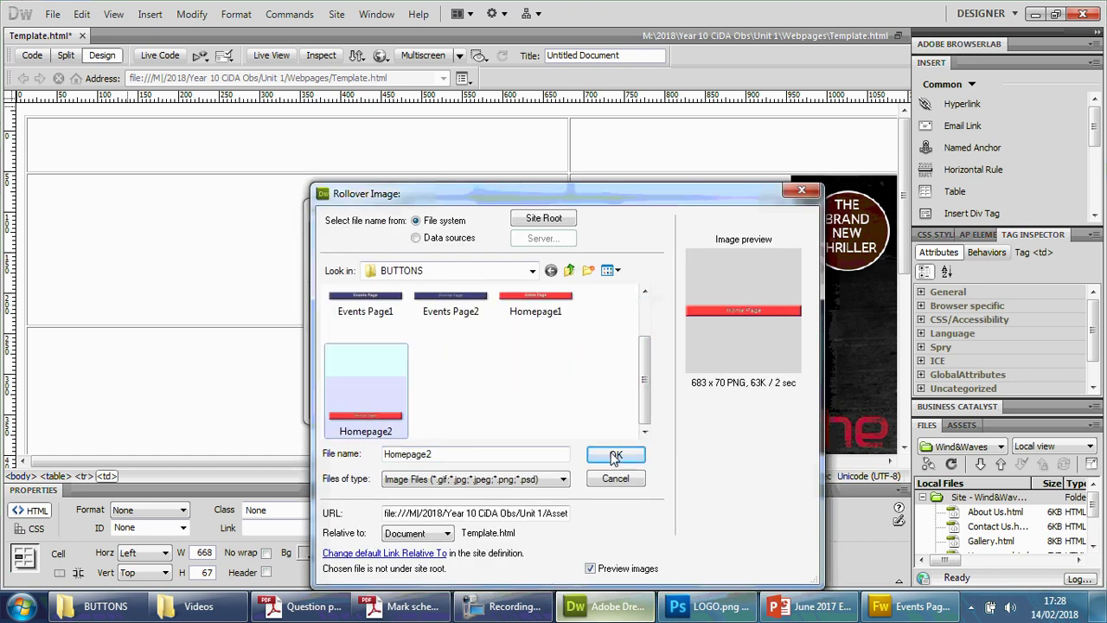
left_click(625, 455)
left_click(581, 367)
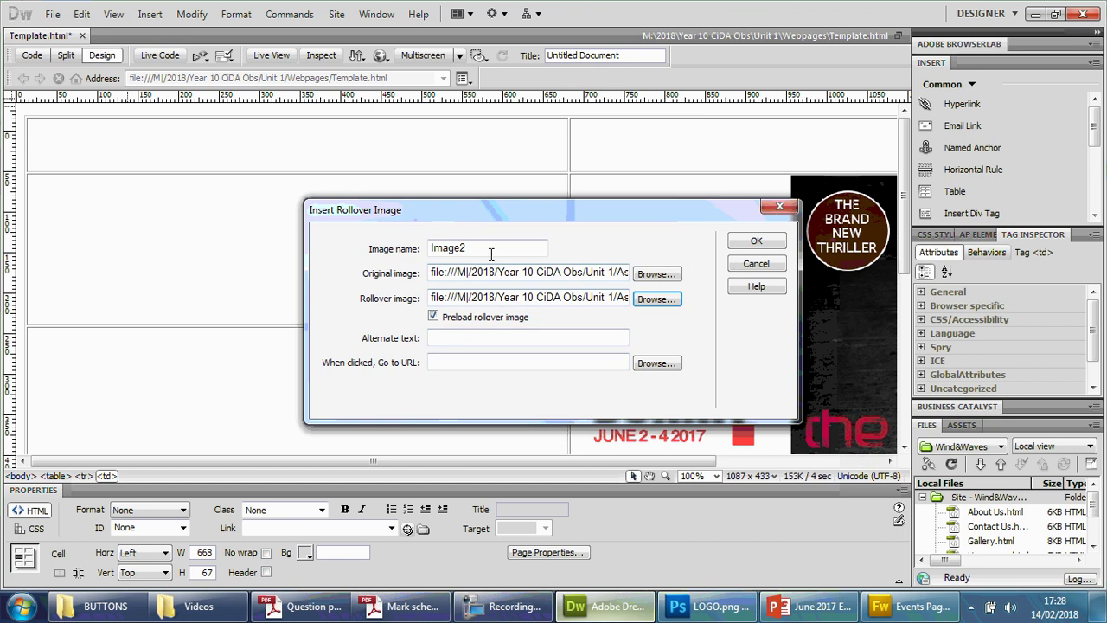
Name the image "Homepage Button", give it the alternate text "Red homepage button" and insert the rollover image.
left_click_drag(488, 248, 409, 242)
type("Ho")
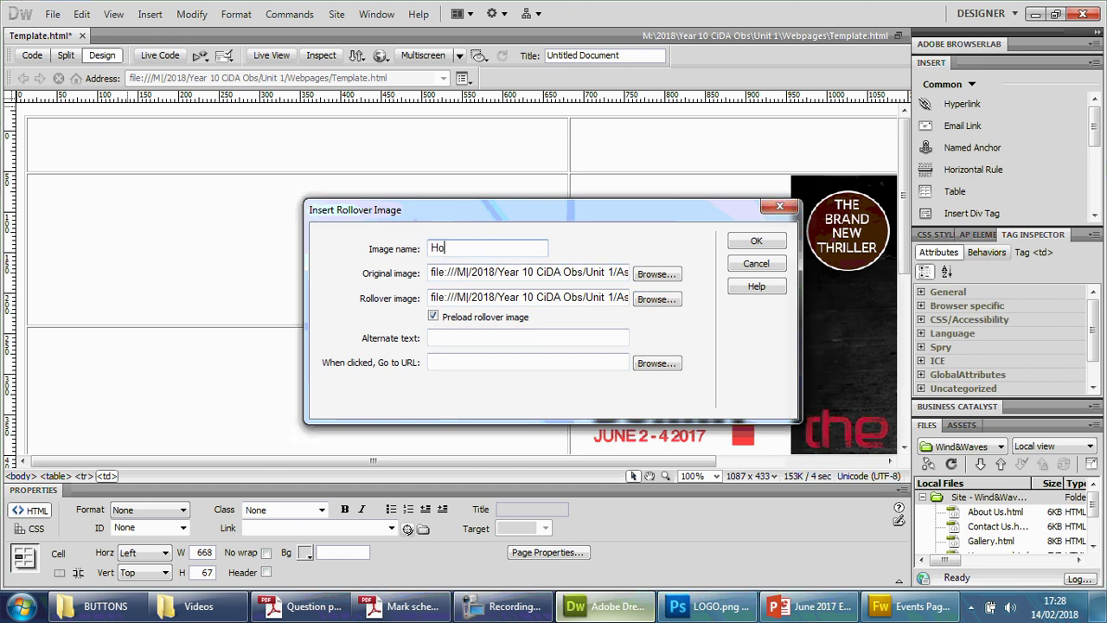
type("mepage Button")
left_click(447, 339)
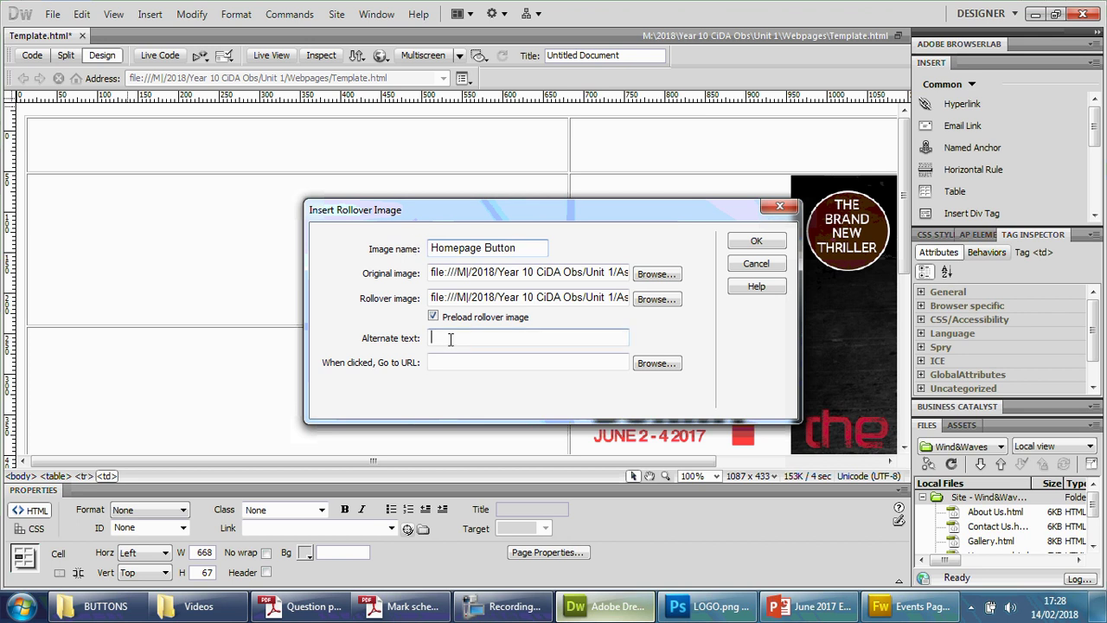
type("Homepage button")
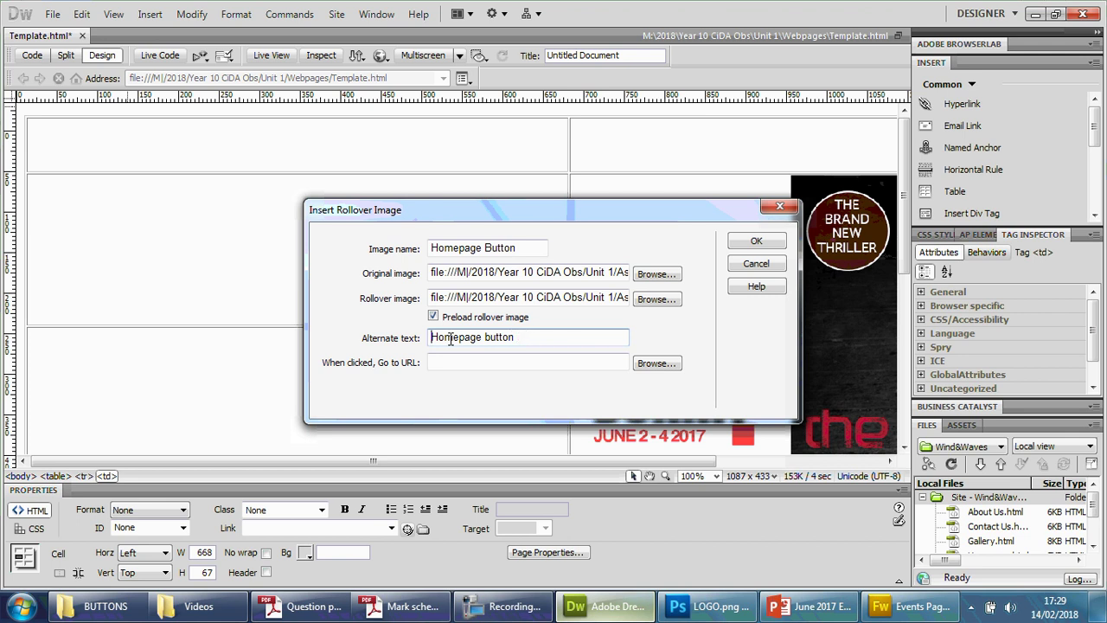
key("BackSpace")
type("Redh")
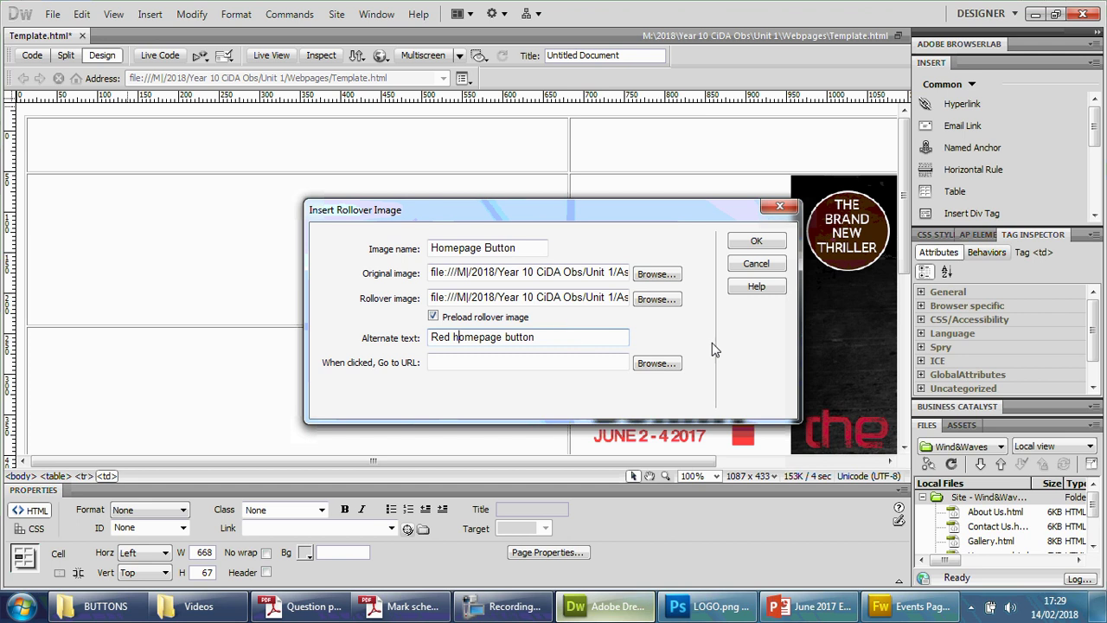
left_click(756, 241)
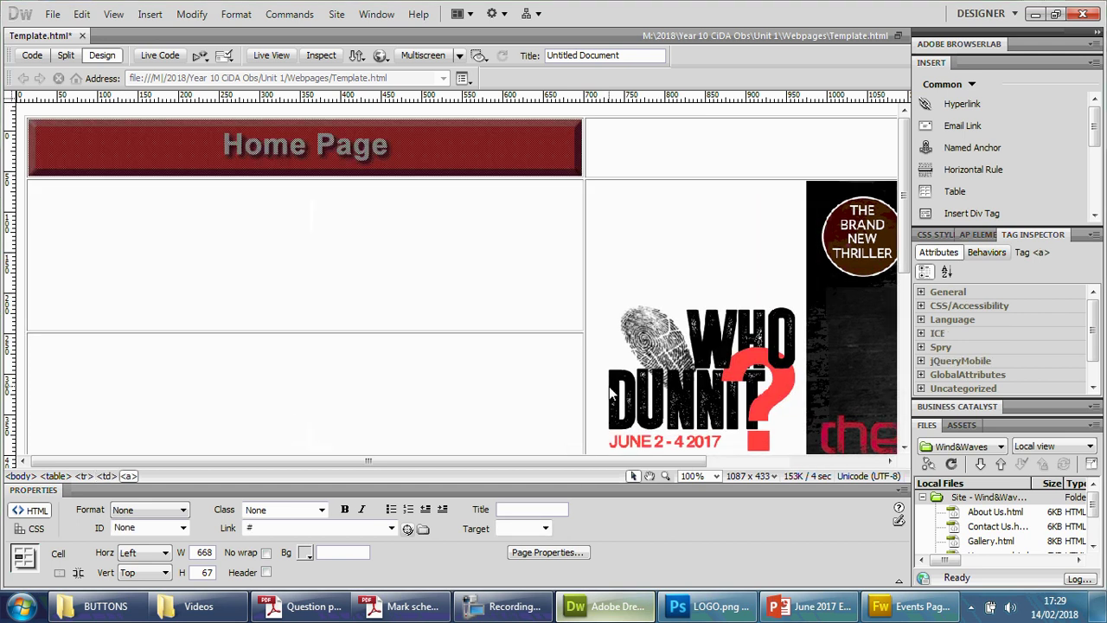
Start a rollover image in the top row's second cell with Events Page1 as original image, without copying the file to the site root.
left_click(687, 139)
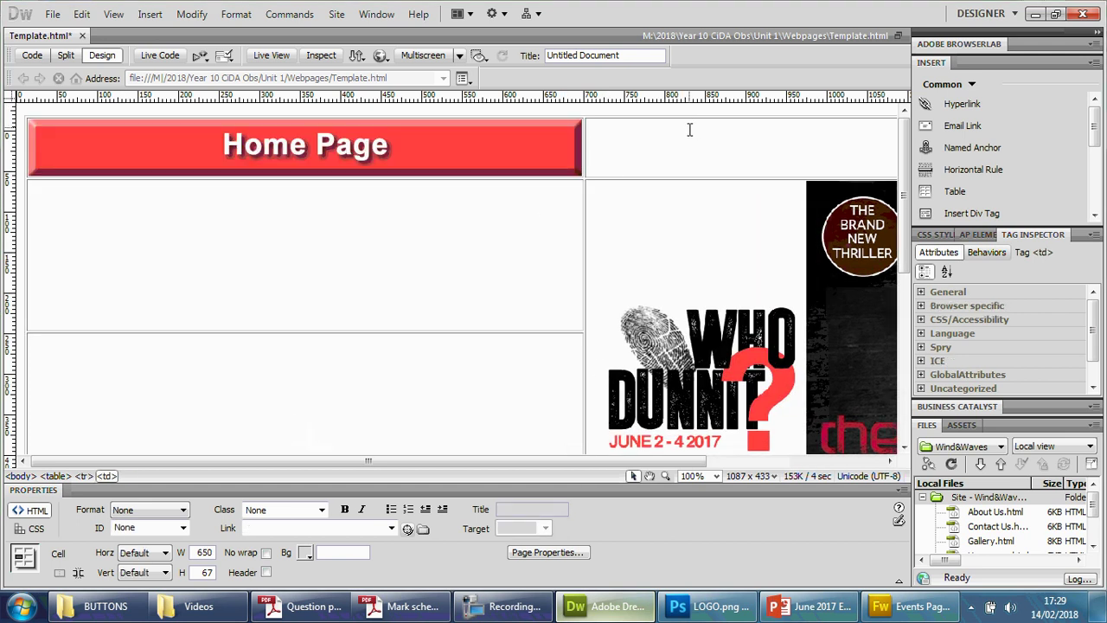
left_click(150, 13)
mouse_move(198, 70)
left_click(401, 85)
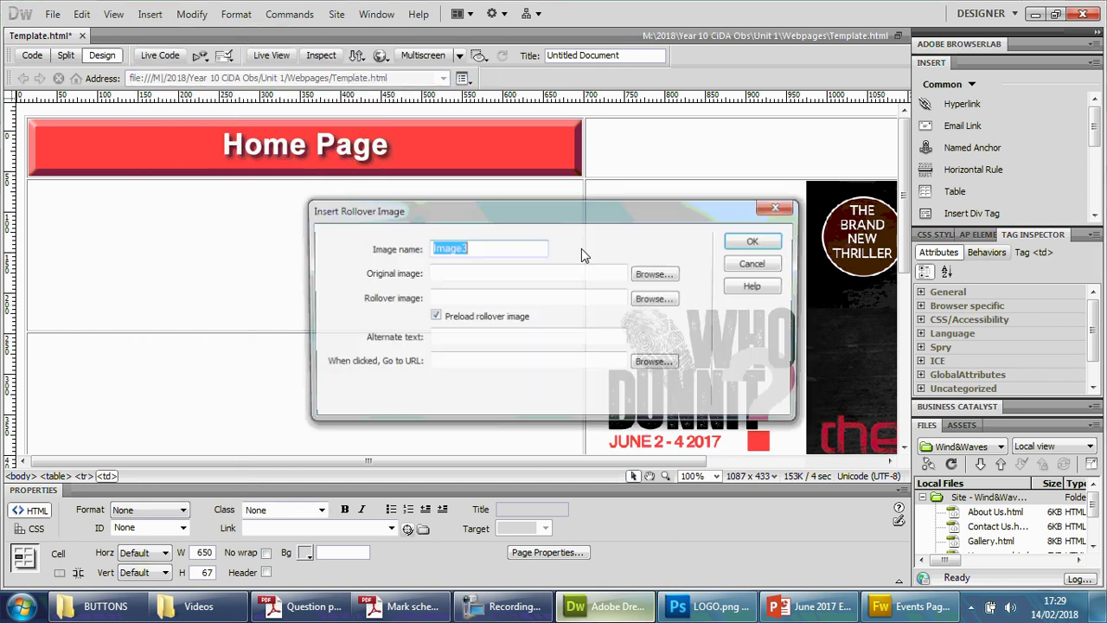
left_click(654, 275)
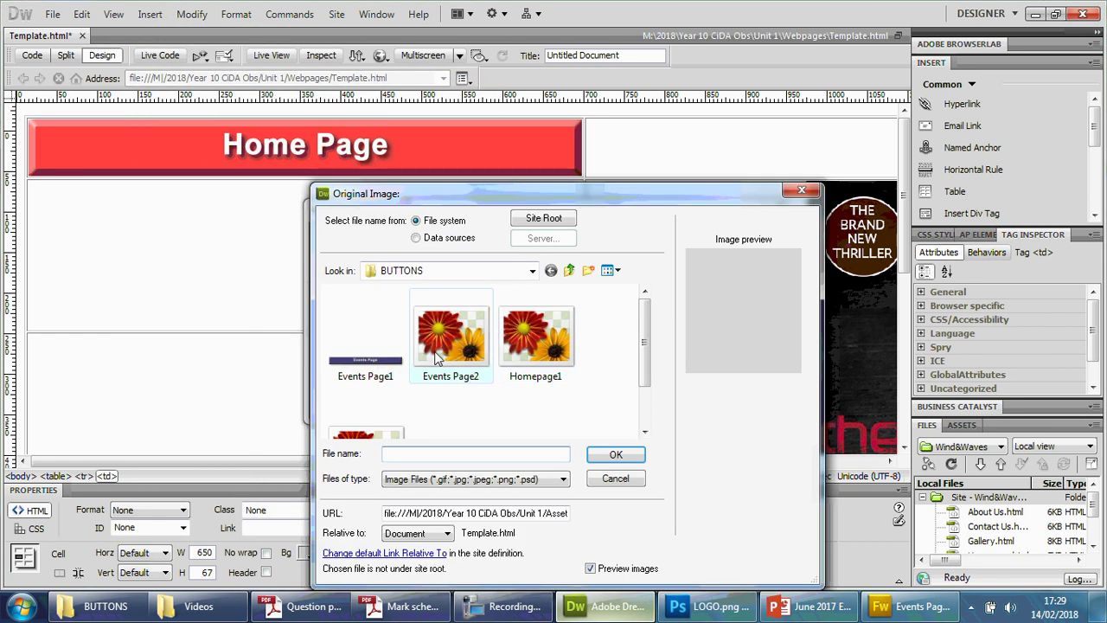
left_click(364, 333)
left_click(620, 457)
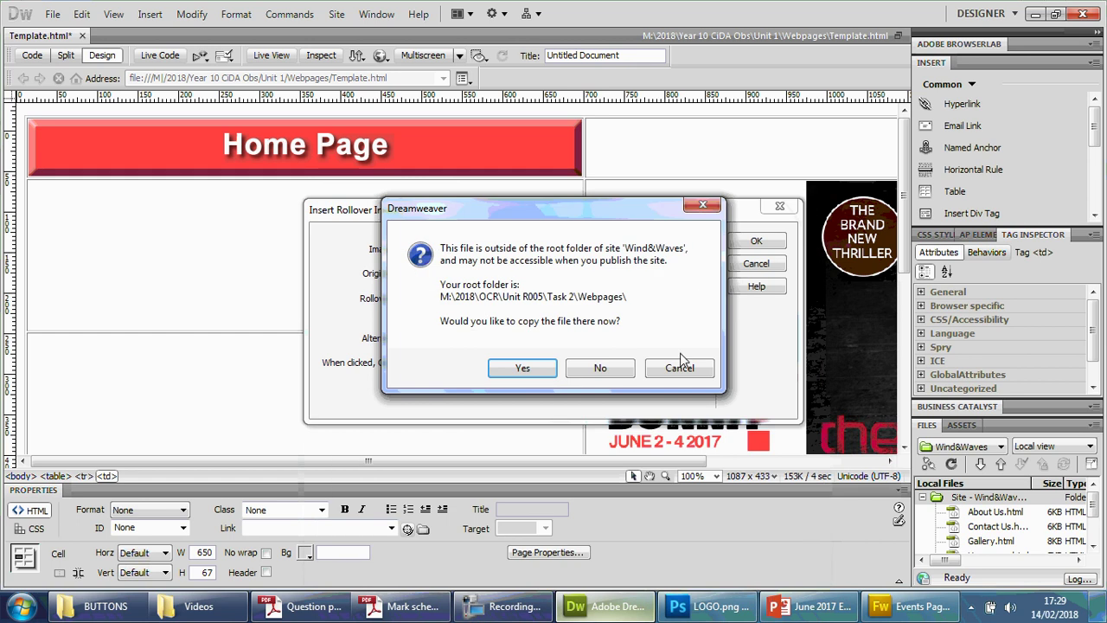
left_click(612, 370)
Choose Events Page2 as the rollover image for the events button, without copying the file to the site root.
left_click(656, 298)
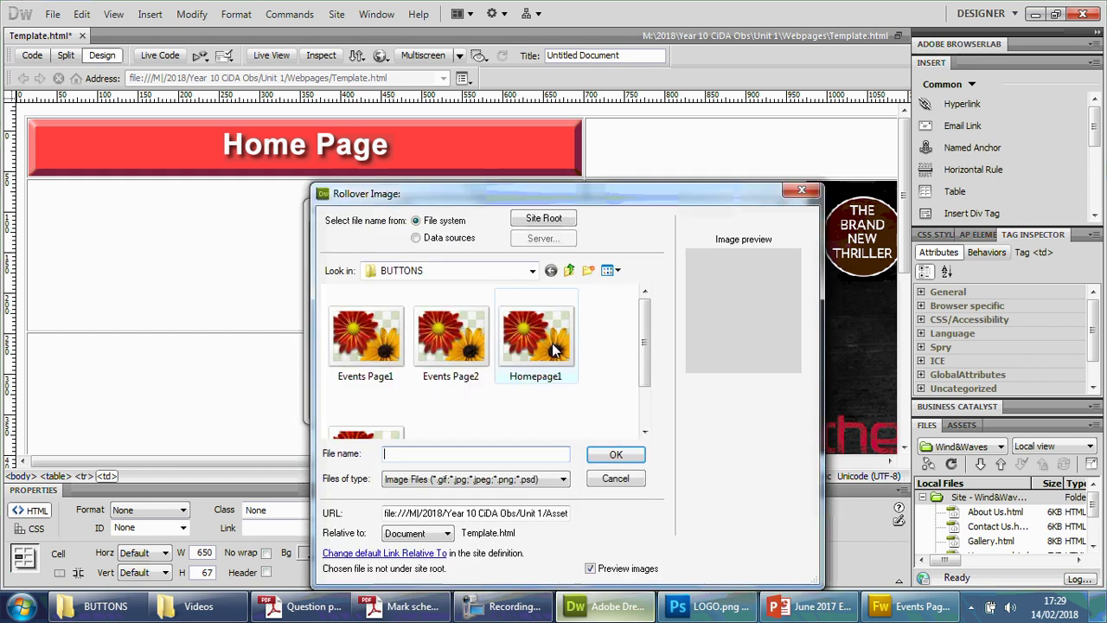
left_click(450, 333)
left_click(616, 456)
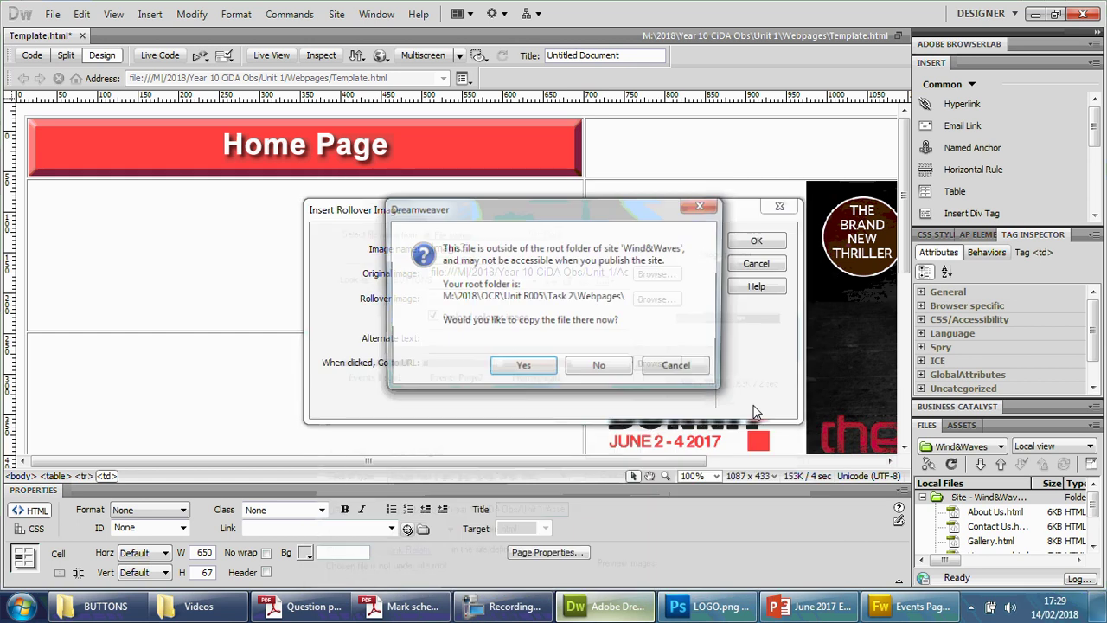
left_click(611, 370)
Name the image "Events Page Button", give it the alternate text "Blue events page button" and insert the rollover image.
double_click(446, 247)
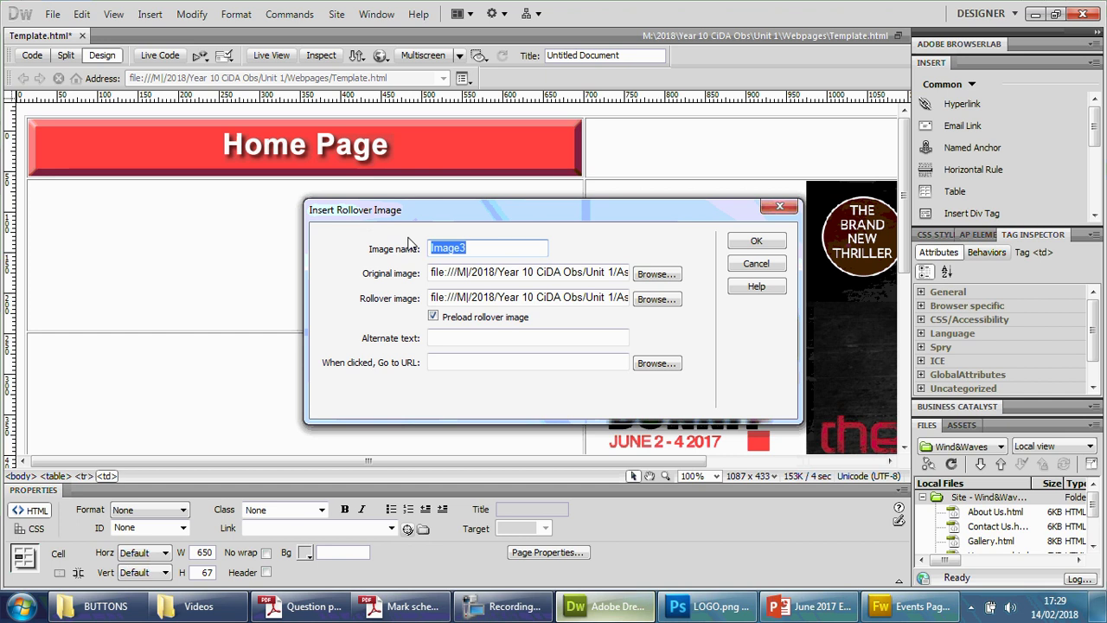
type("events")
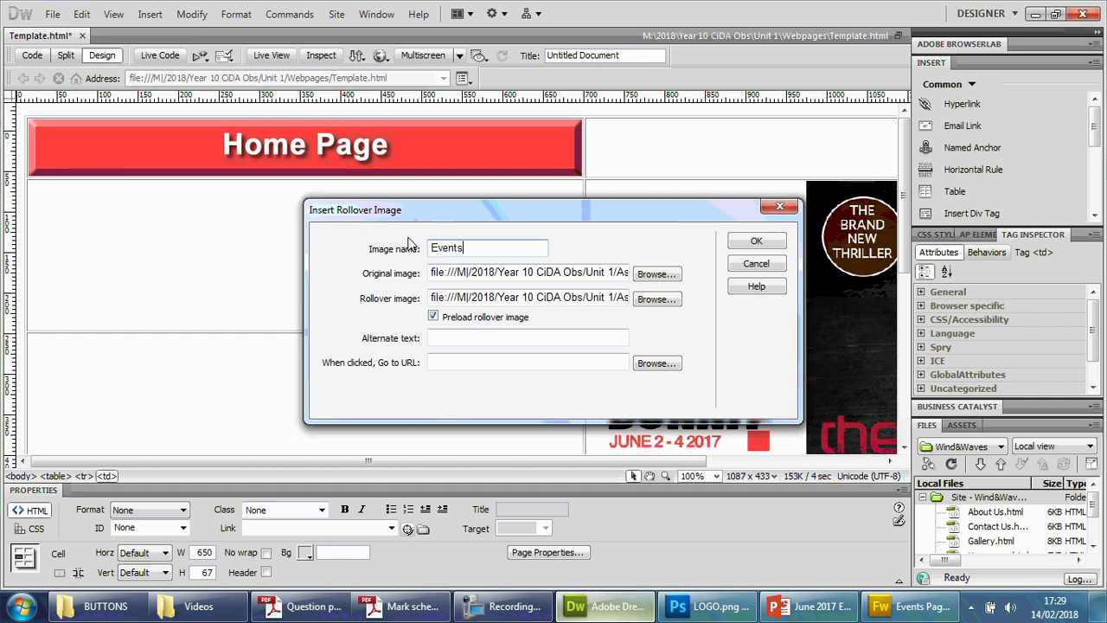
type(" Page Button")
left_click(467, 341)
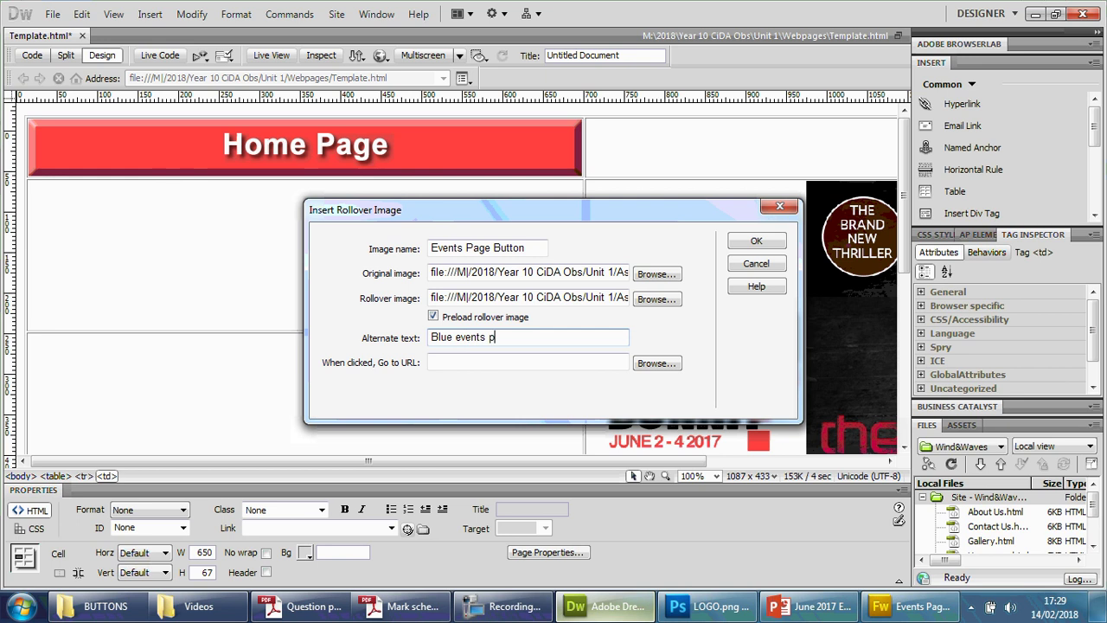
type("Blue events page button")
left_click(755, 241)
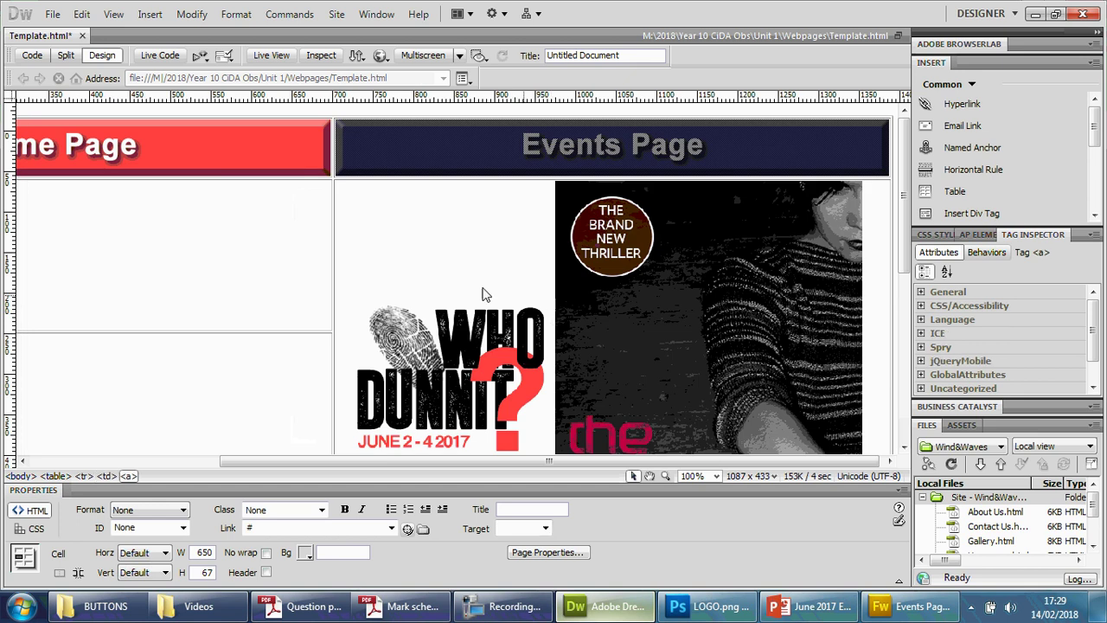
Preview the template in Chrome at full screen, check both buttons' rollover effects and the page width, and close the browser.
left_click(295, 254)
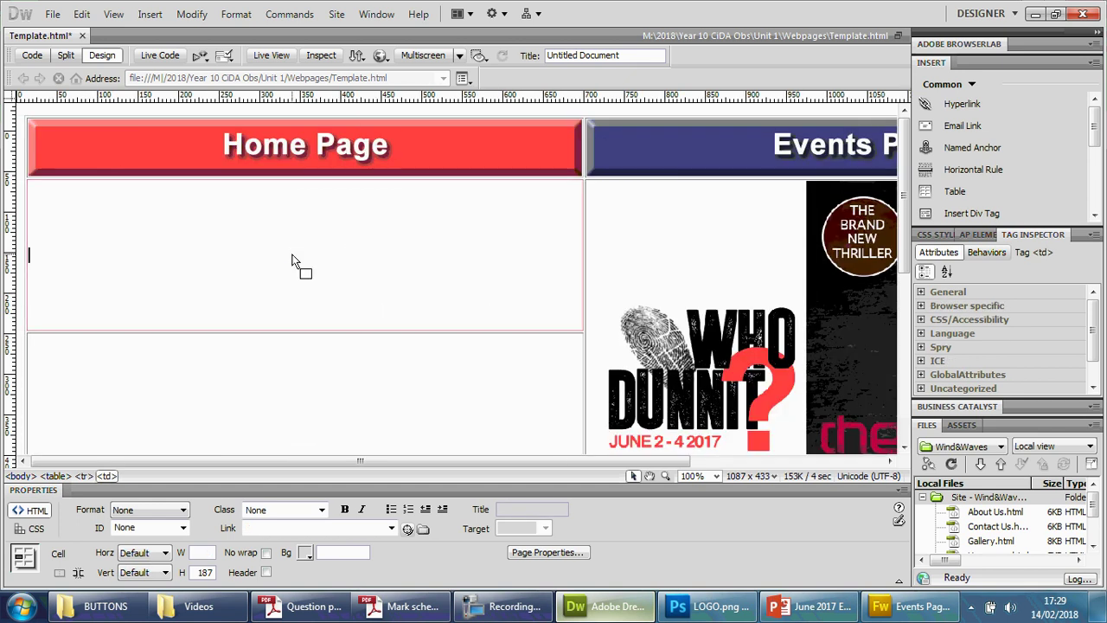
left_click(388, 58)
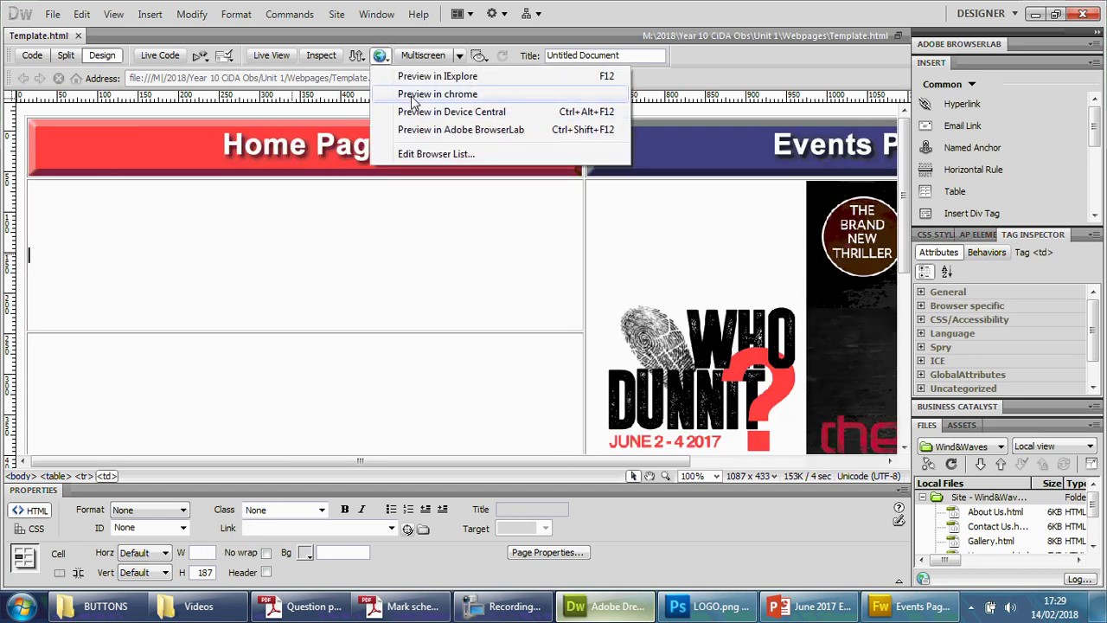
left_click(424, 95)
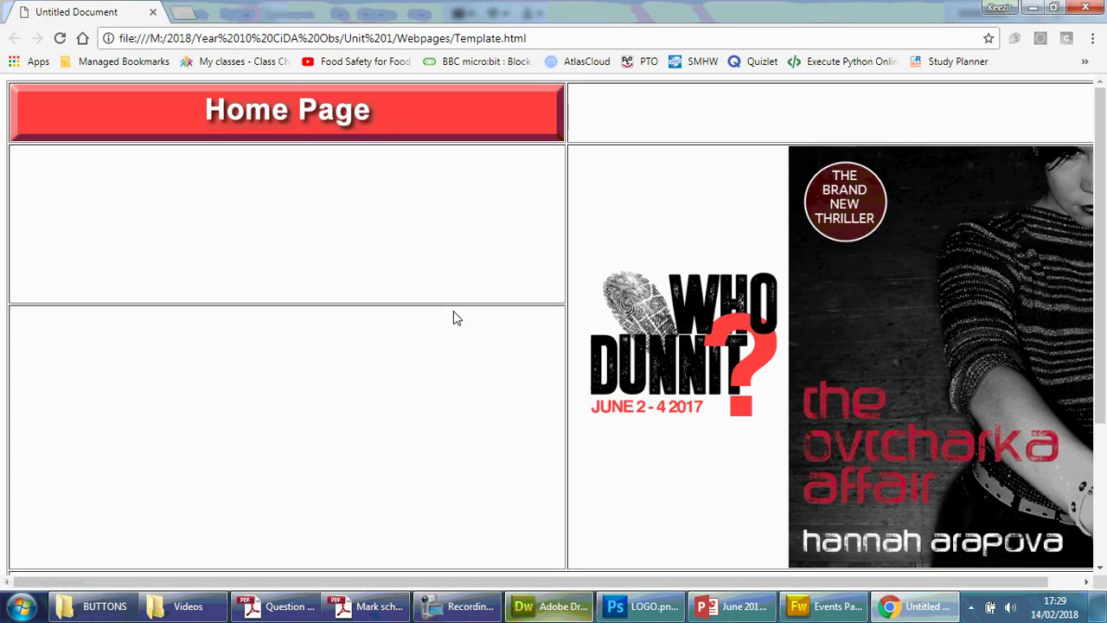
key("F11")
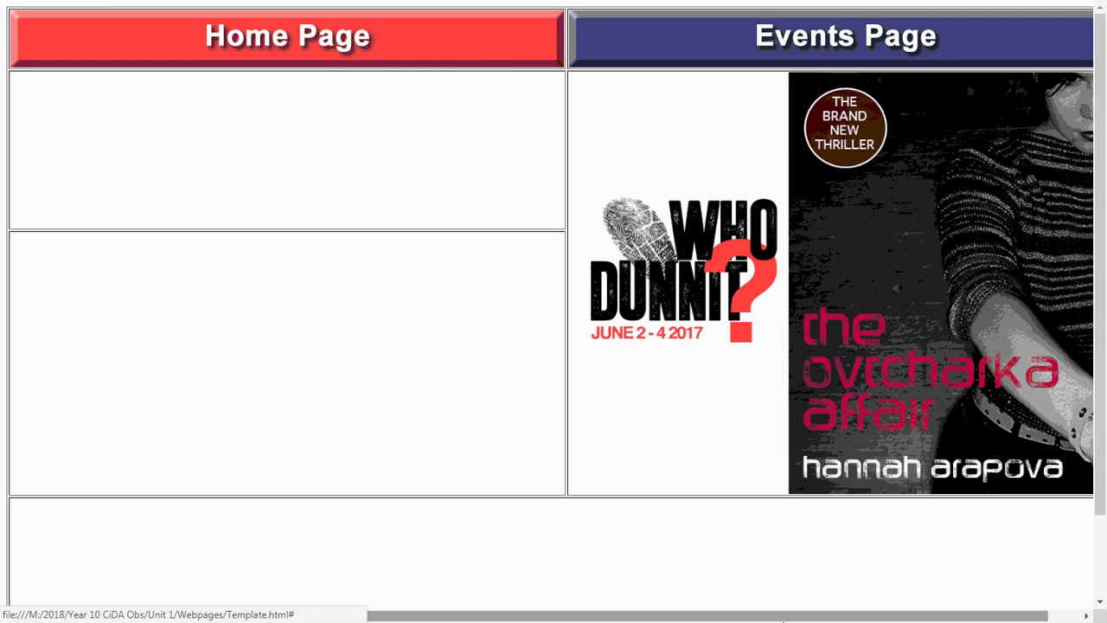
left_click_drag(817, 617, 1004, 615)
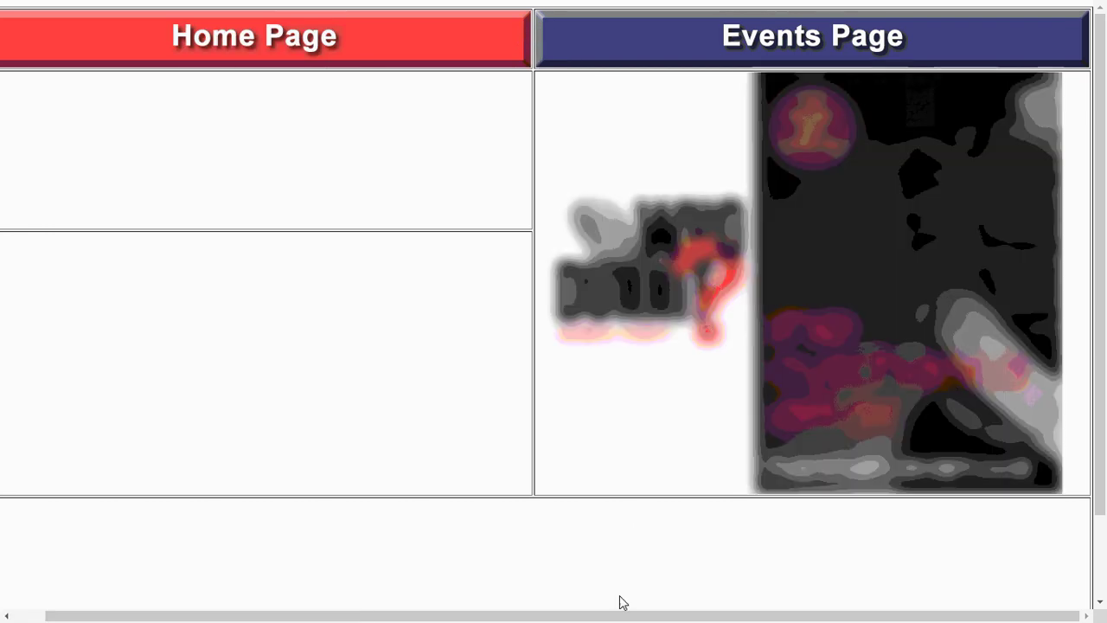
left_click_drag(602, 615, 519, 616)
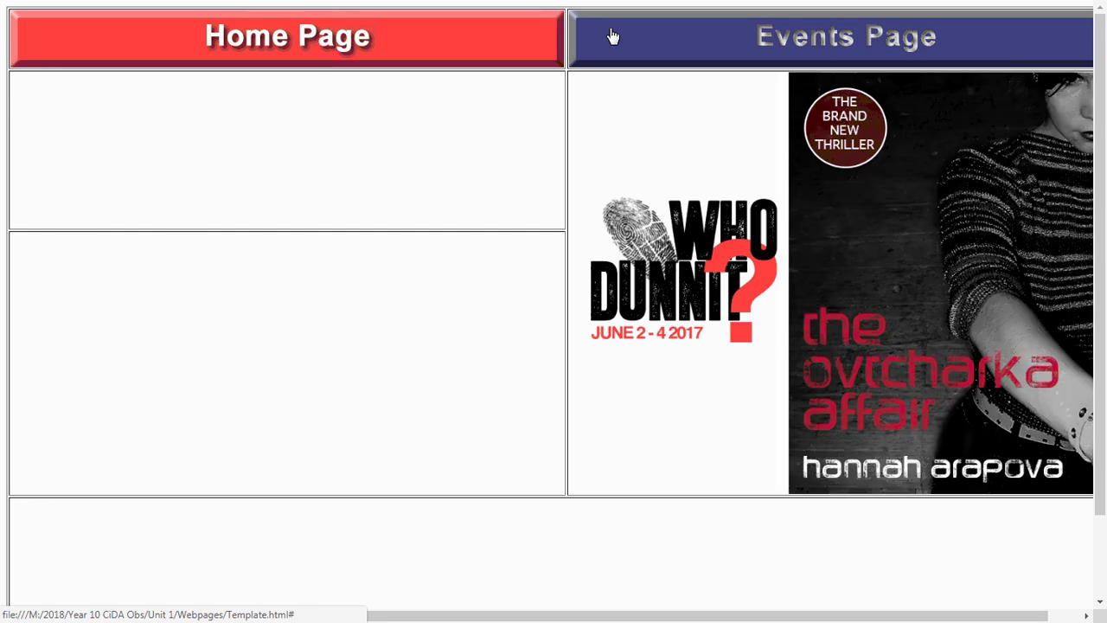
key("F11")
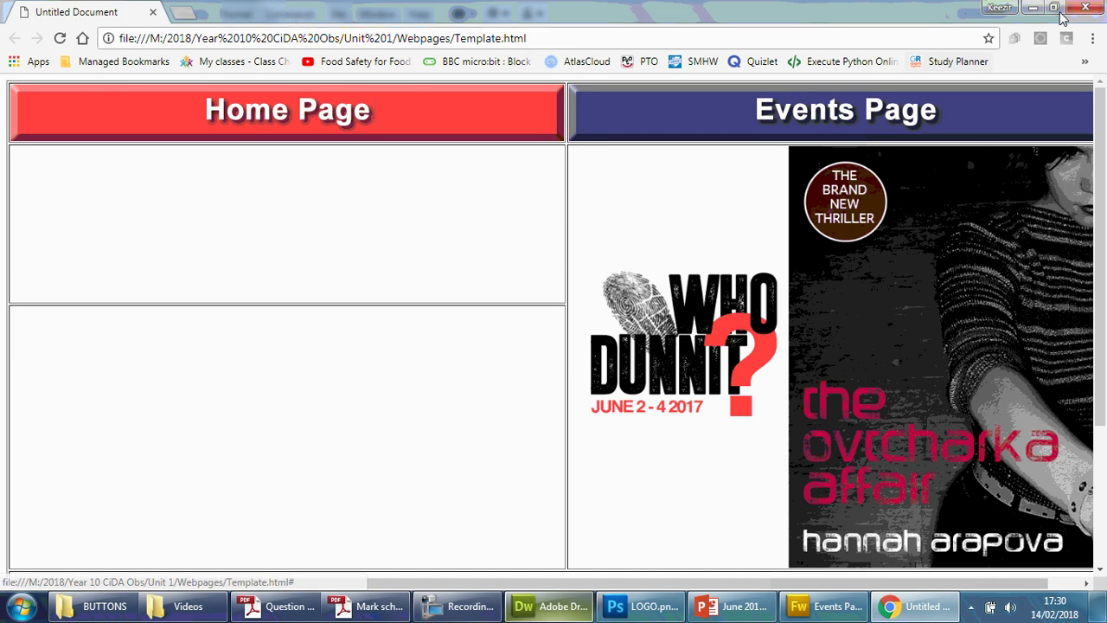
left_click(1085, 8)
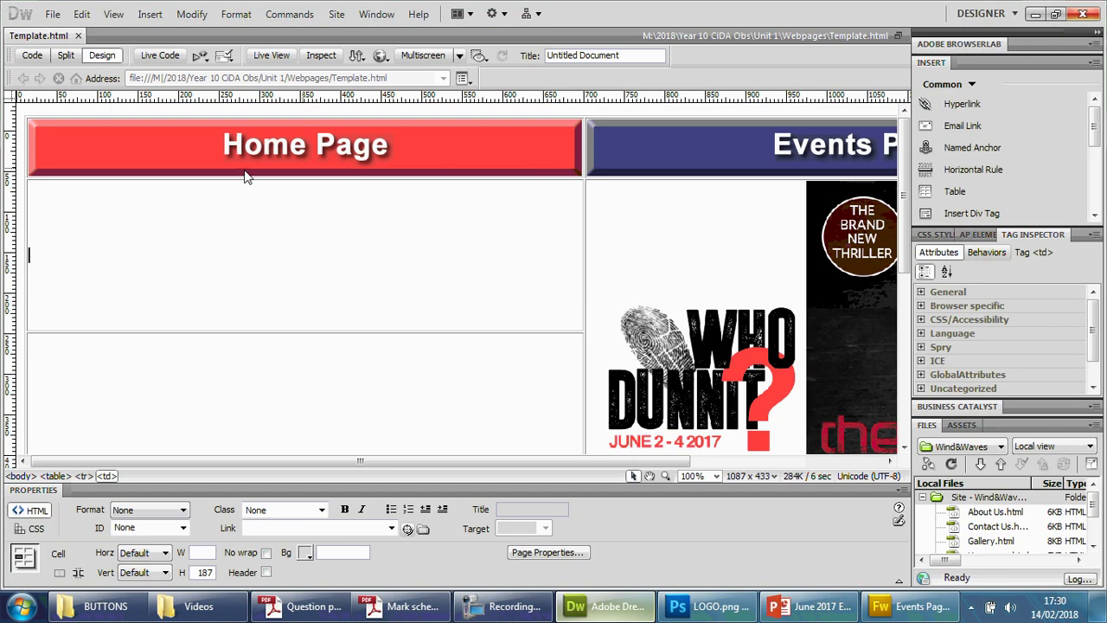
Select the home page button image and set the design view's magnification to 66%.
left_click(576, 152)
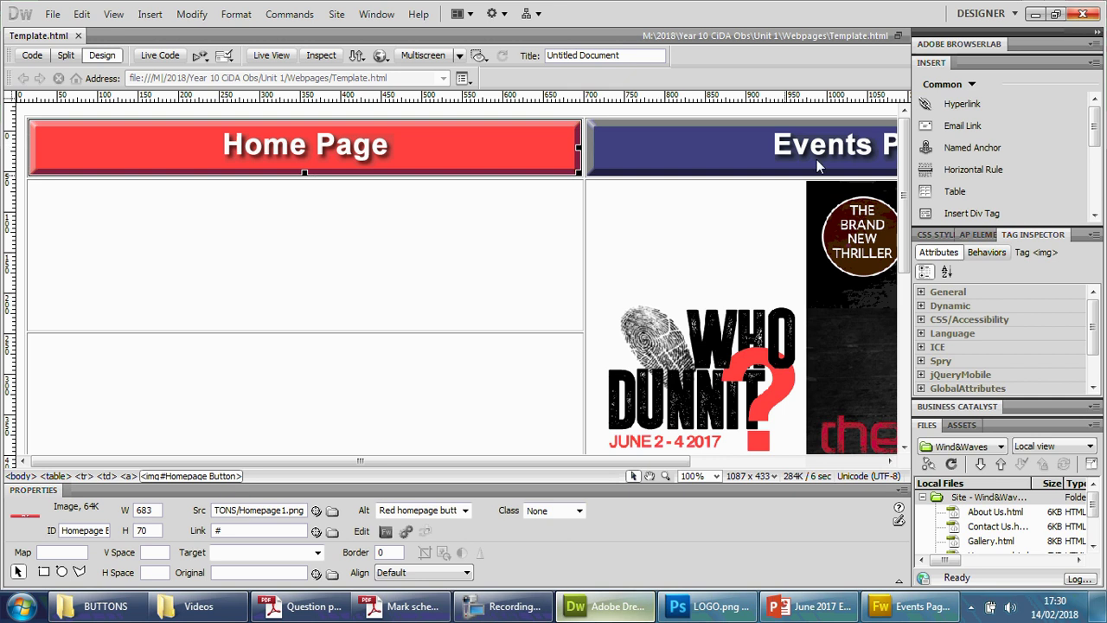
left_click(714, 476)
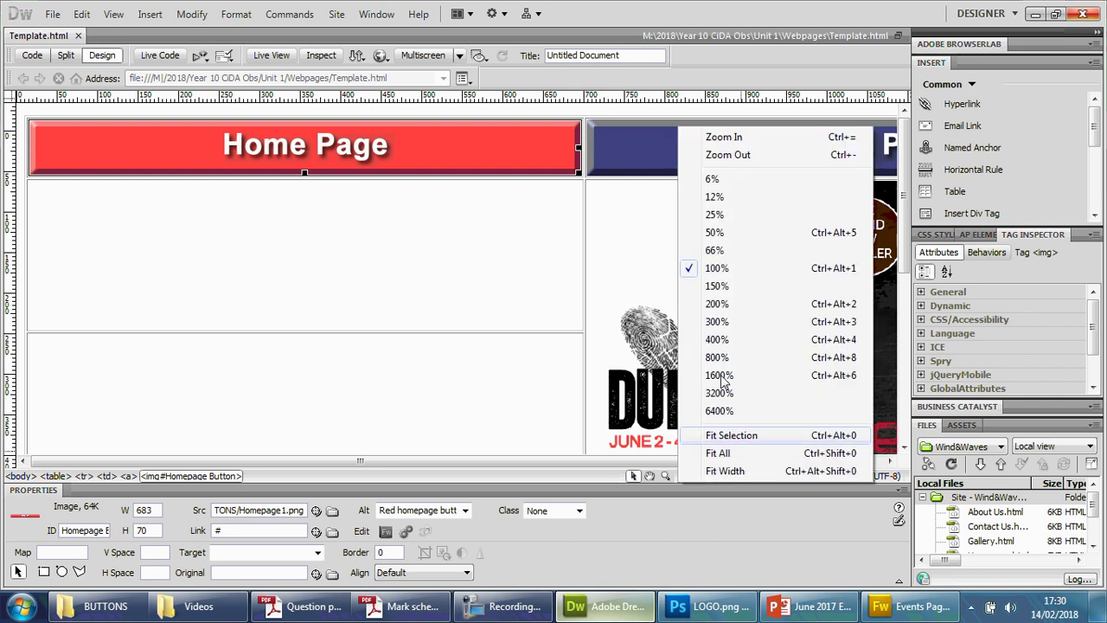
left_click(721, 250)
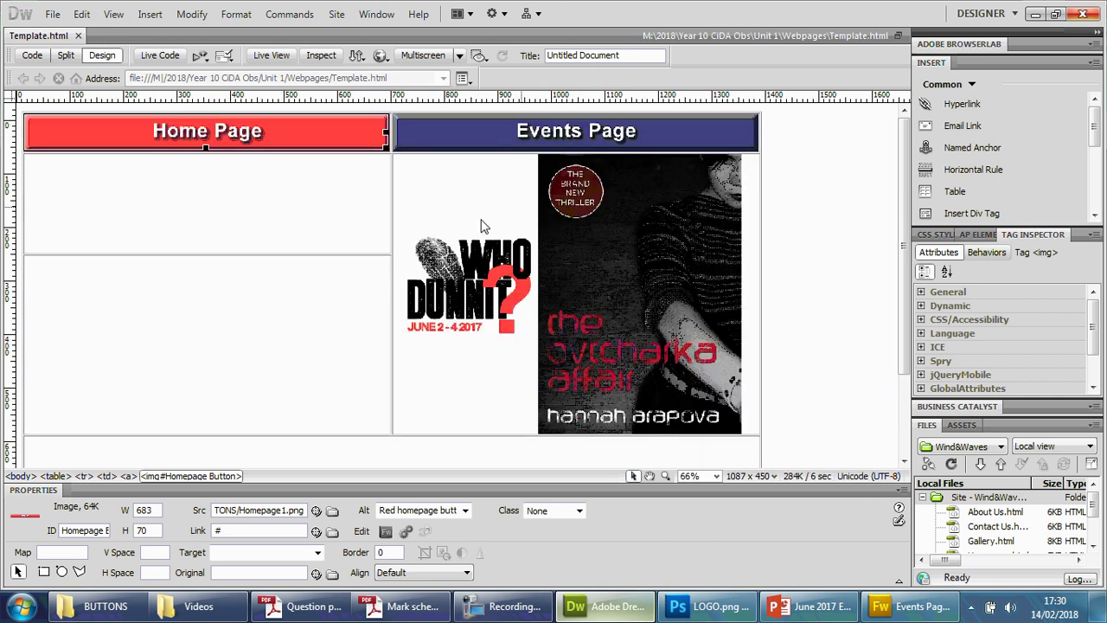
Widen the template's layout table to 1485 pixels.
left_click(384, 153)
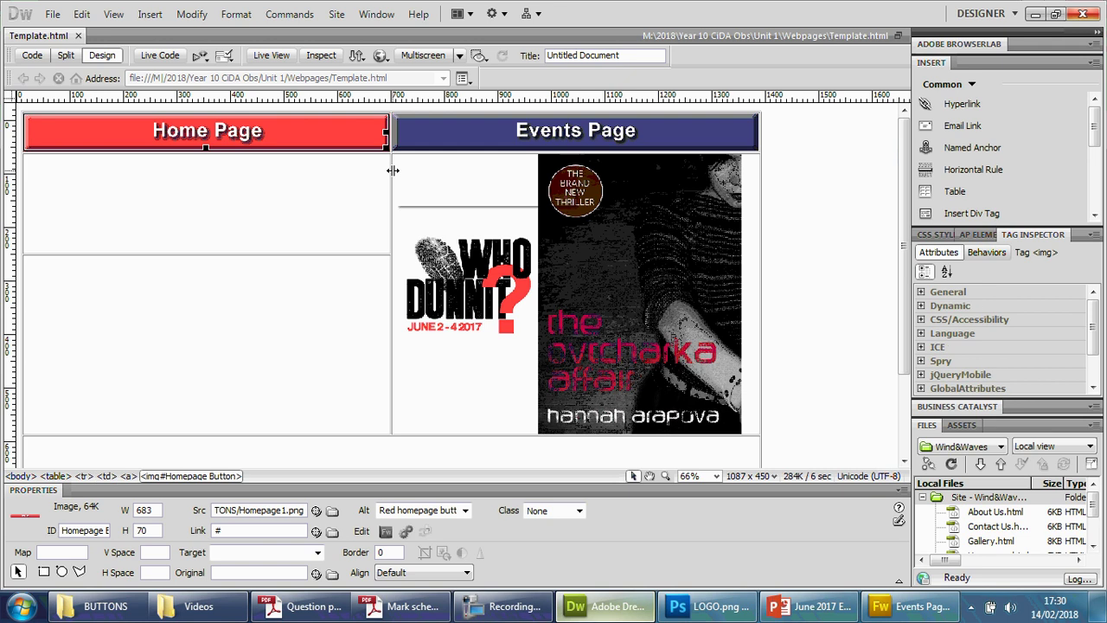
left_click(394, 131)
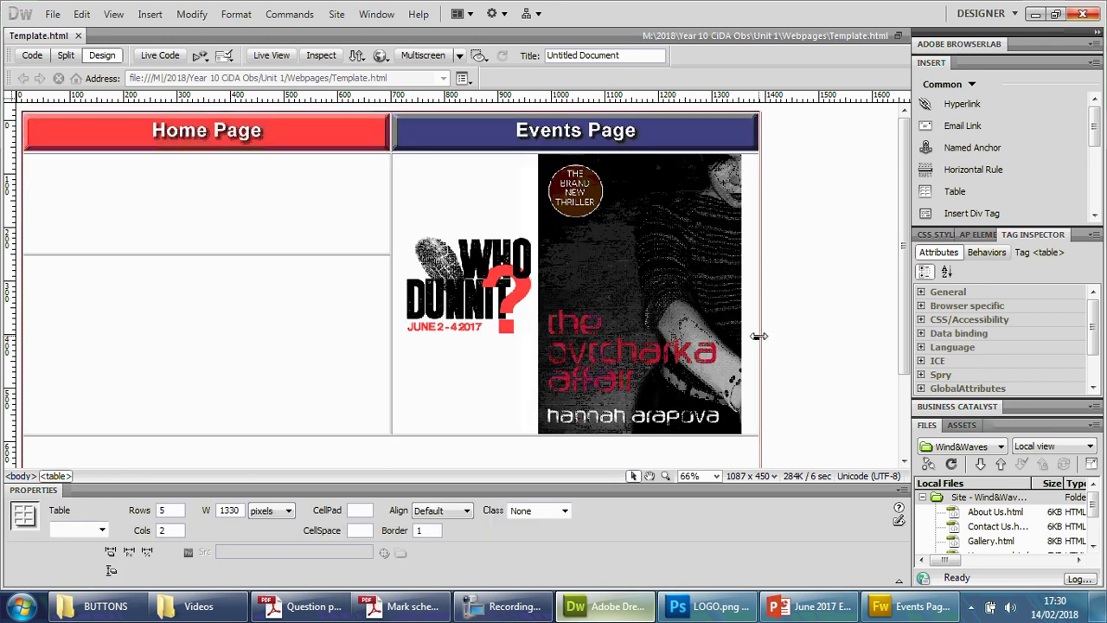
left_click_drag(758, 336, 814, 336)
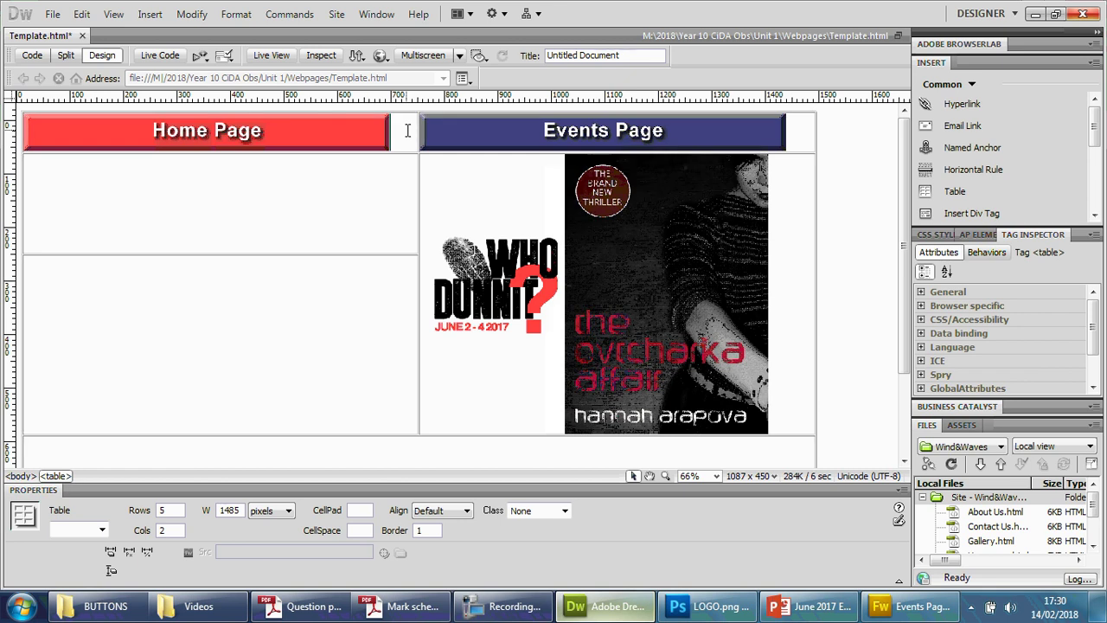
Merge the two navigation cells in the table's top row so both buttons share one cell.
left_click(529, 143)
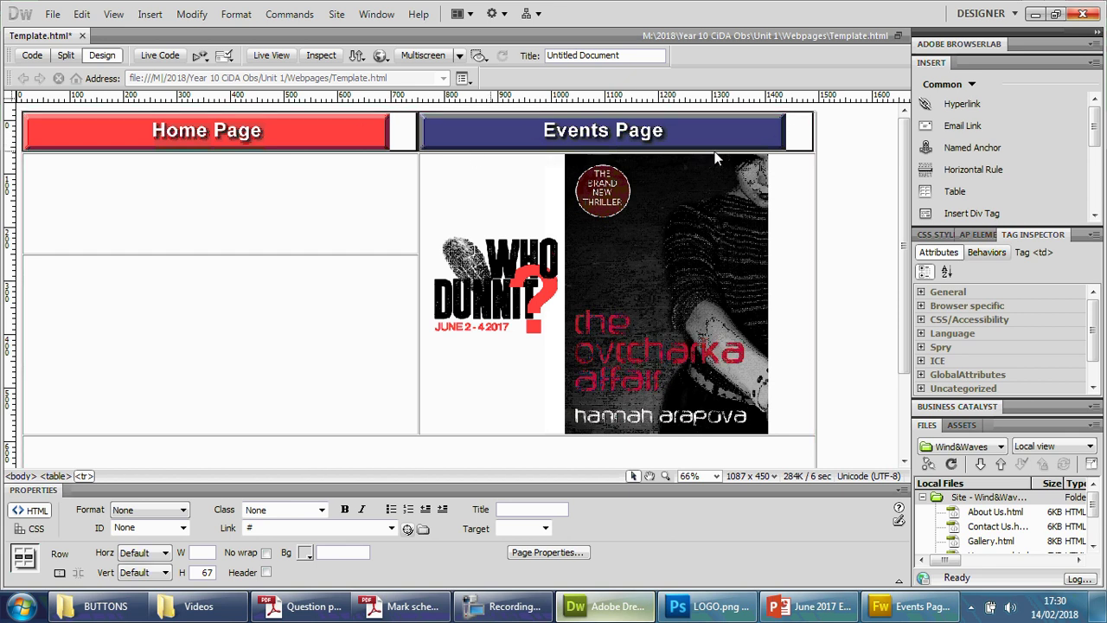
right_click(806, 128)
mouse_move(843, 138)
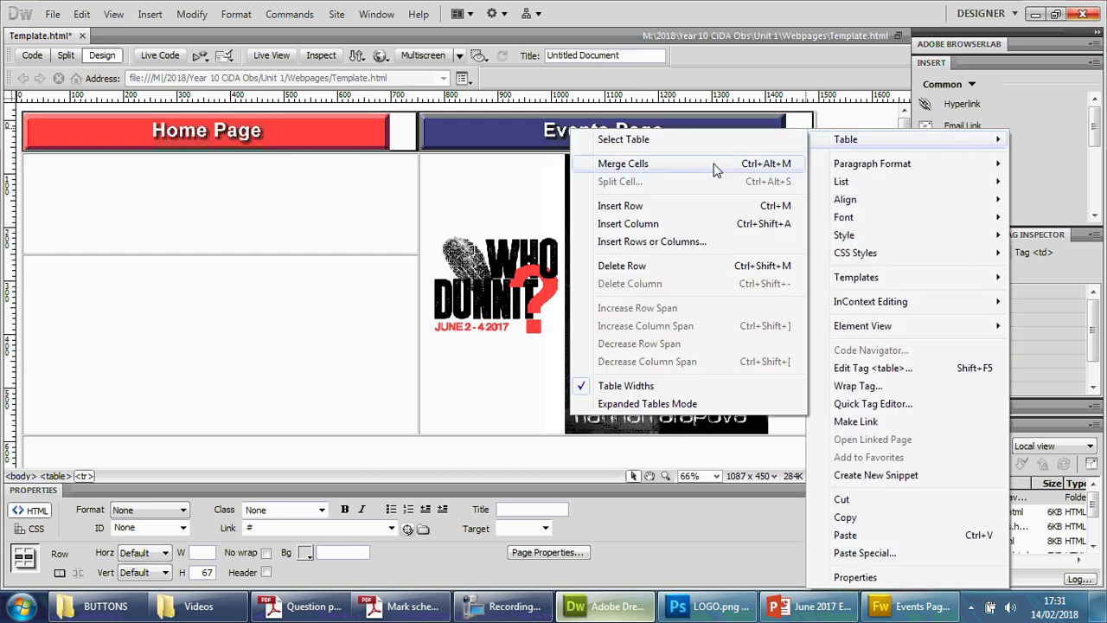
left_click(715, 164)
left_click(349, 200)
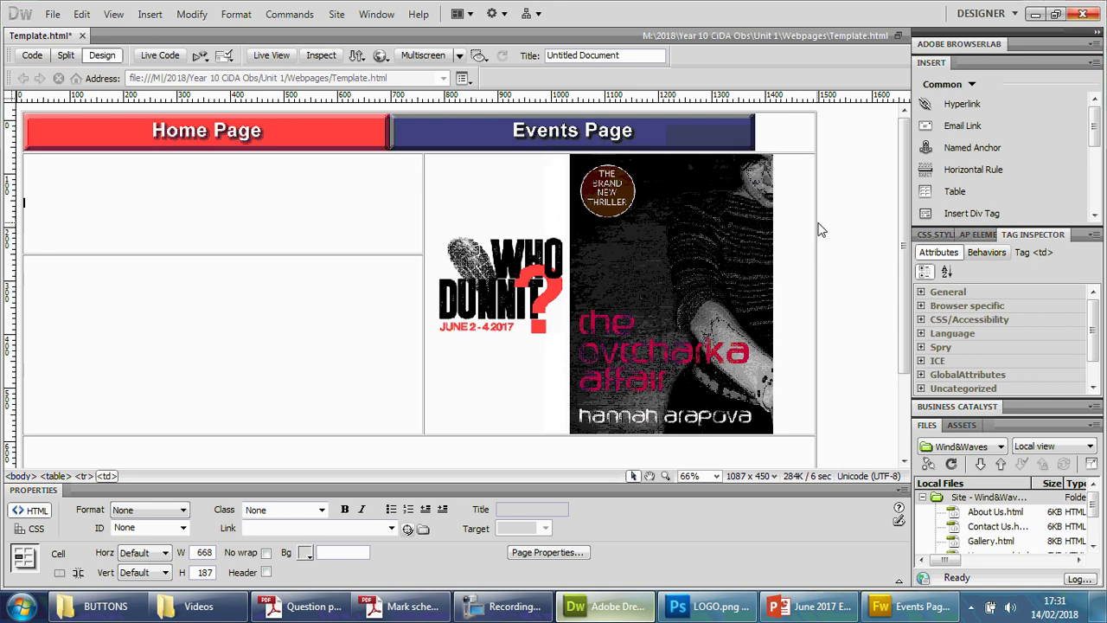
Narrow the table to 1332 pixels and shift the column divider so the logo and cover images sit flush with the table's outer edge.
left_click_drag(813, 223, 769, 227)
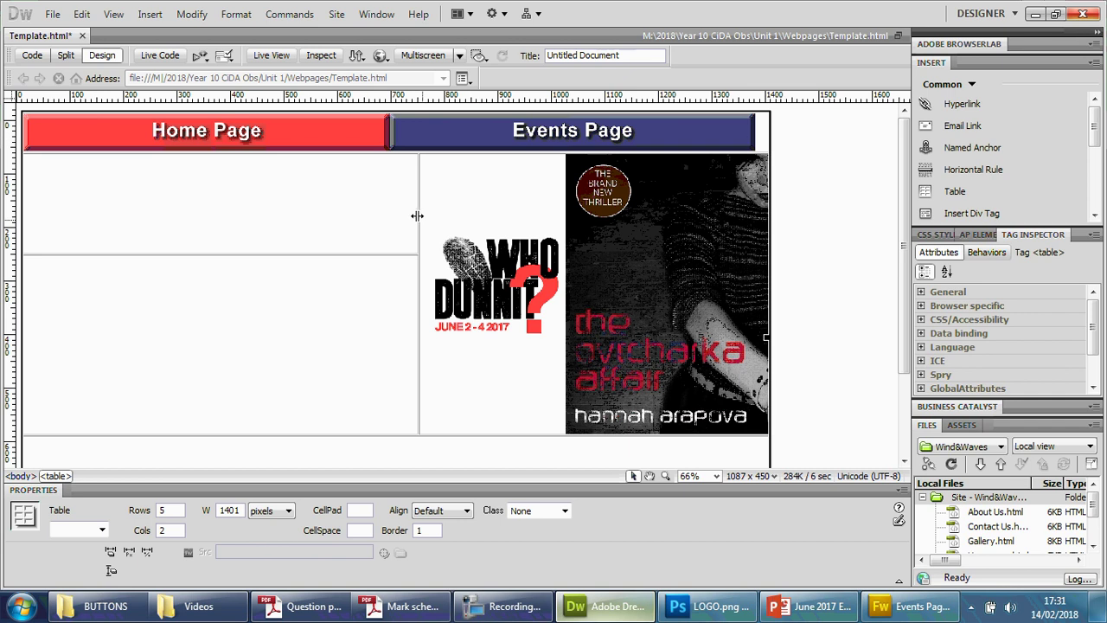
left_click_drag(421, 213, 384, 214)
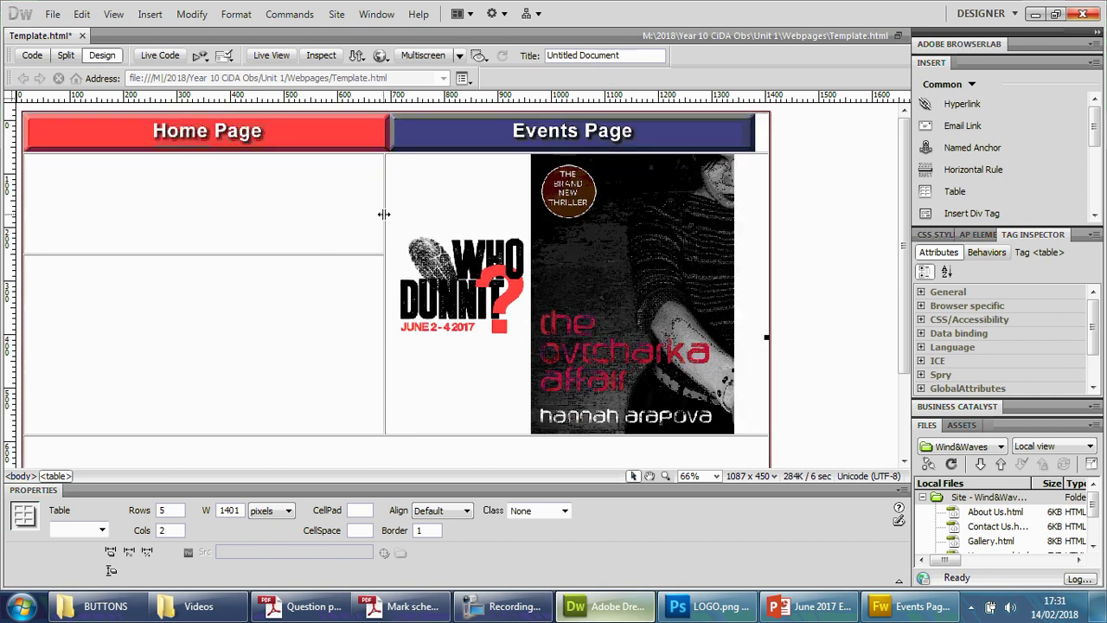
left_click_drag(766, 242, 757, 259)
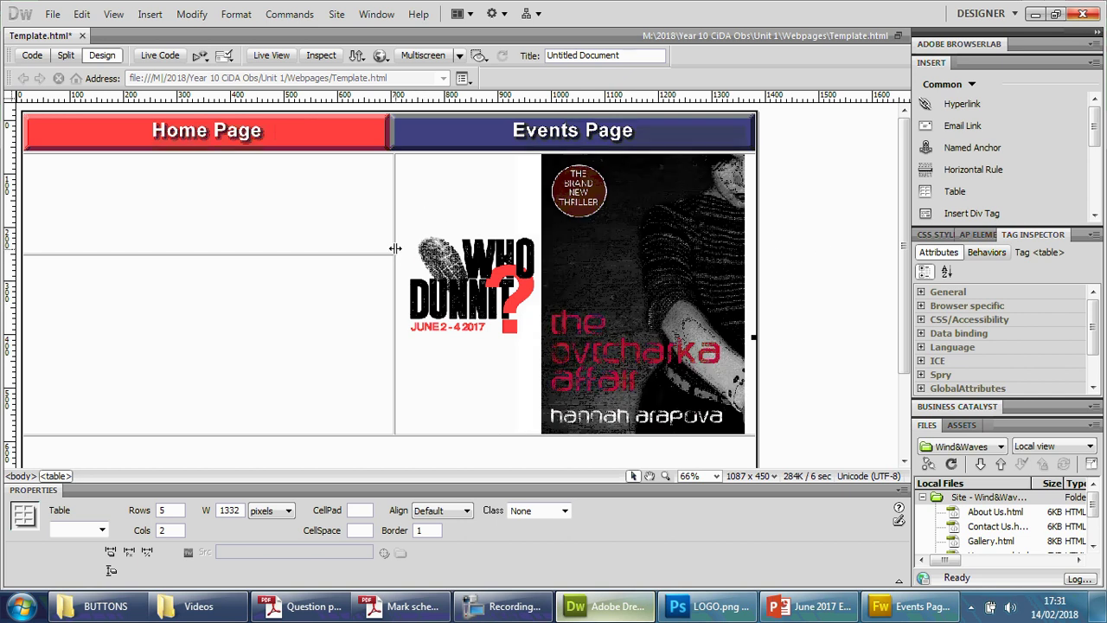
left_click_drag(395, 248, 407, 248)
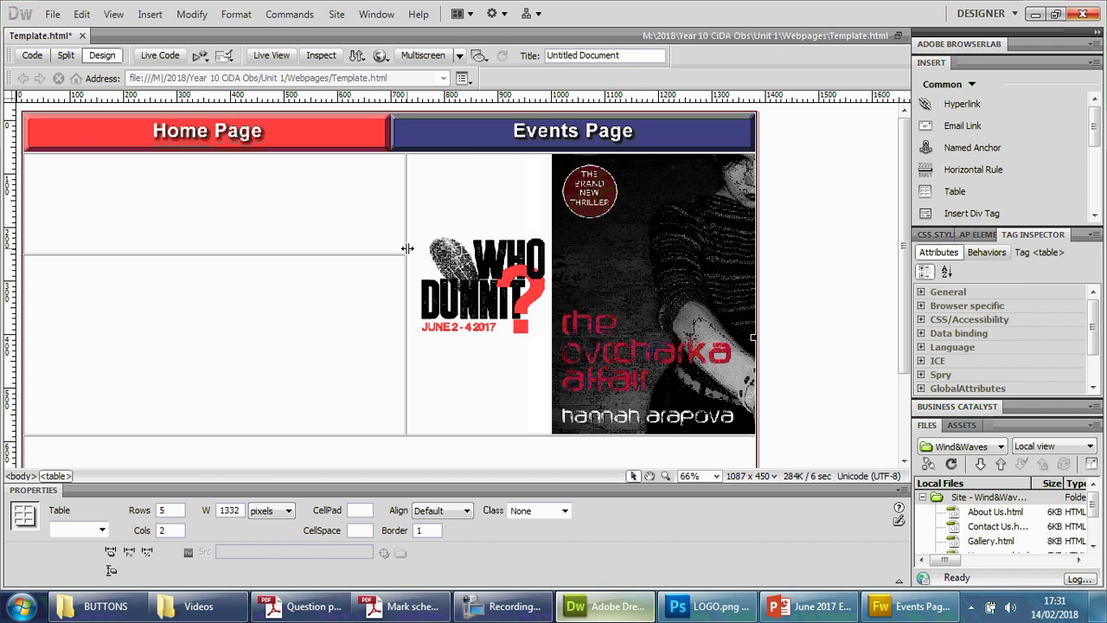
left_click(827, 232)
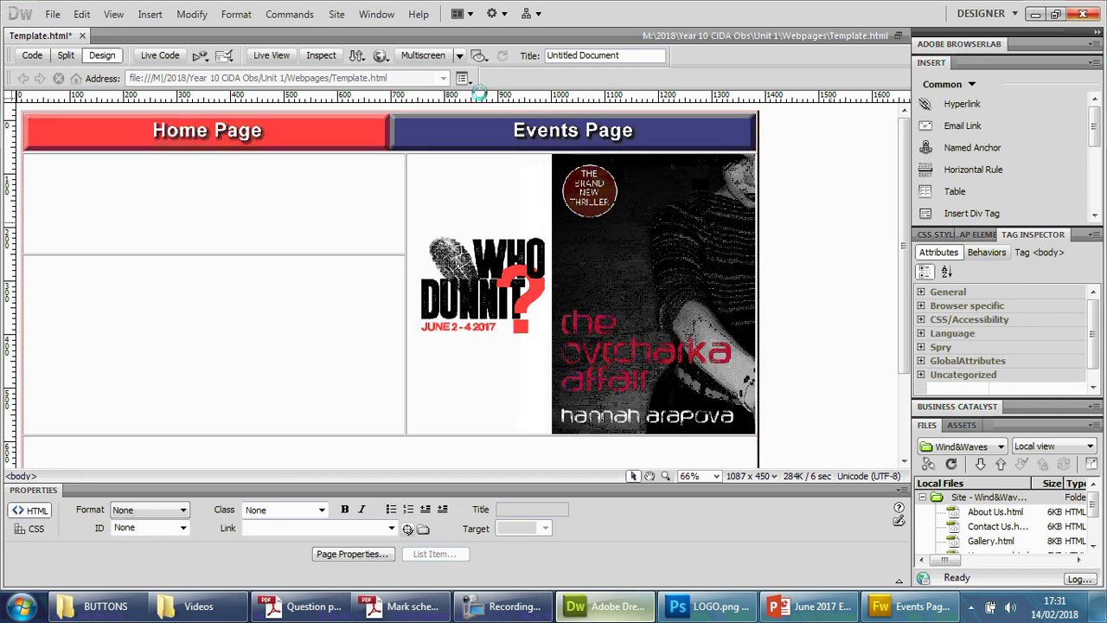
Preview the template in Chrome and check the button layout at full screen.
left_click(381, 54)
left_click(420, 94)
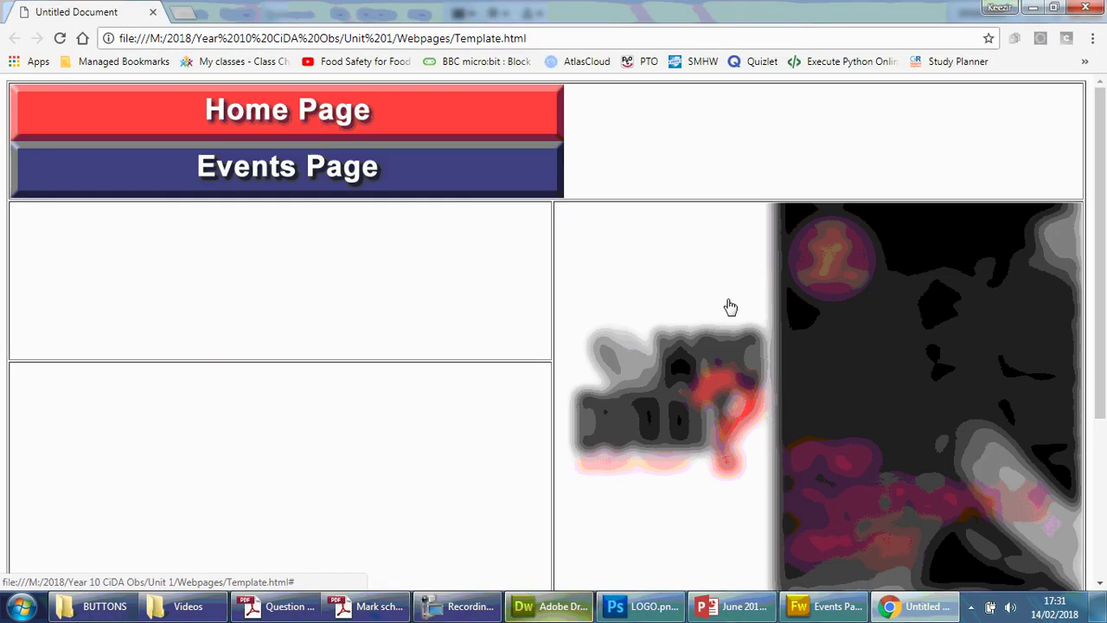
key("F11")
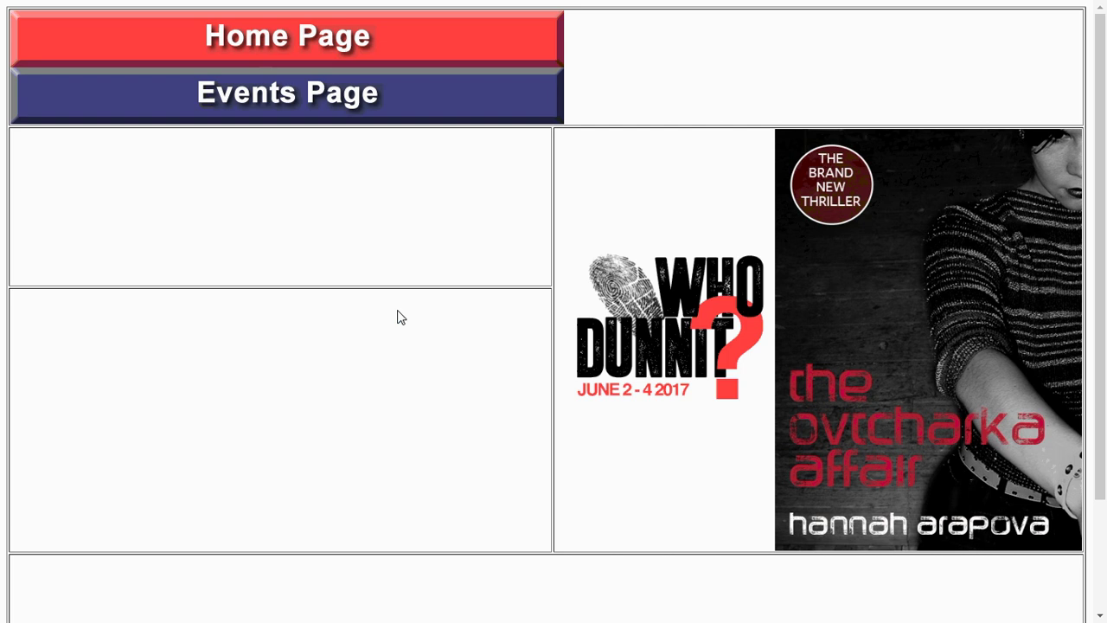
key("F11")
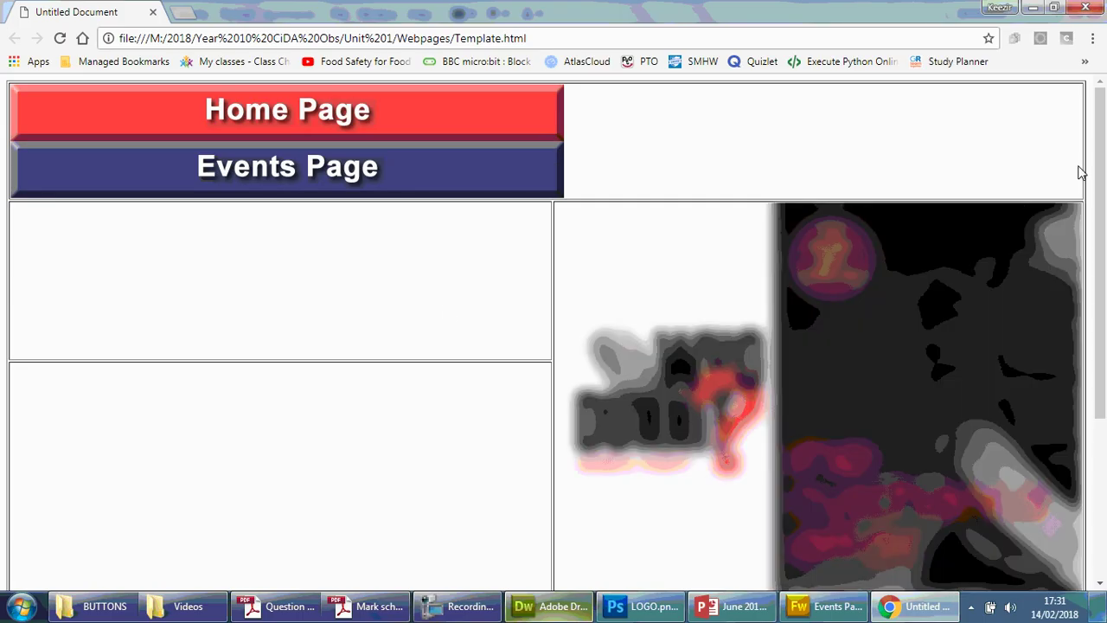
Return to Dreamweaver and widen the table slightly to about 1386 pixels.
left_click(562, 606)
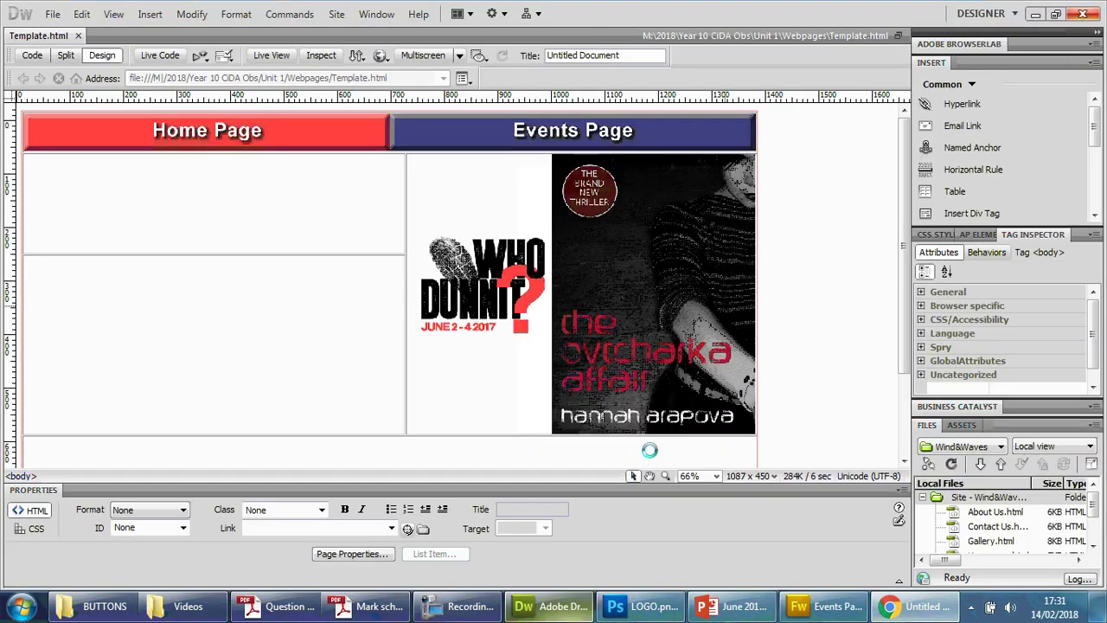
left_click(757, 218)
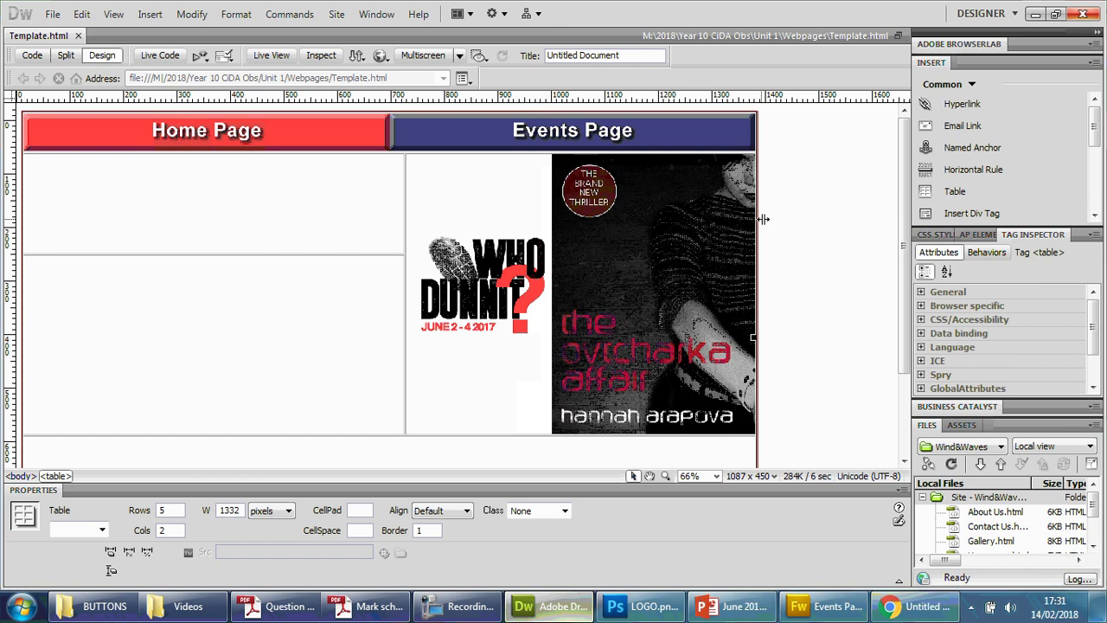
left_click_drag(763, 219, 759, 229)
left_click(363, 220)
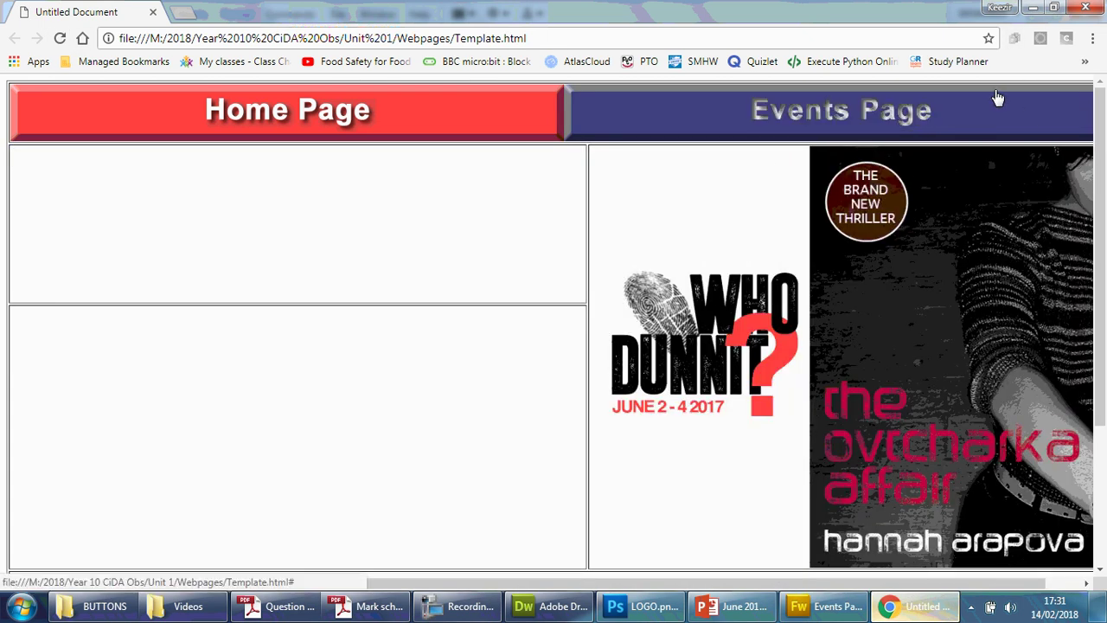
Check the resized template in Chrome at full screen, examine the whole page width, and close the browser.
key("F11")
left_click_drag(771, 616, 830, 617)
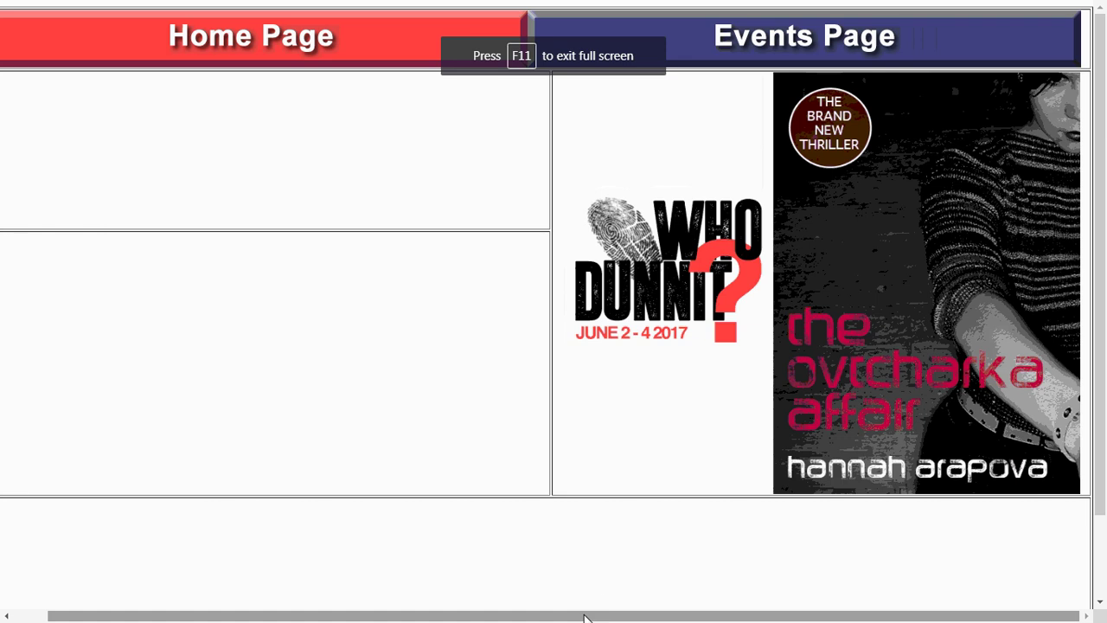
left_click_drag(584, 617, 549, 618)
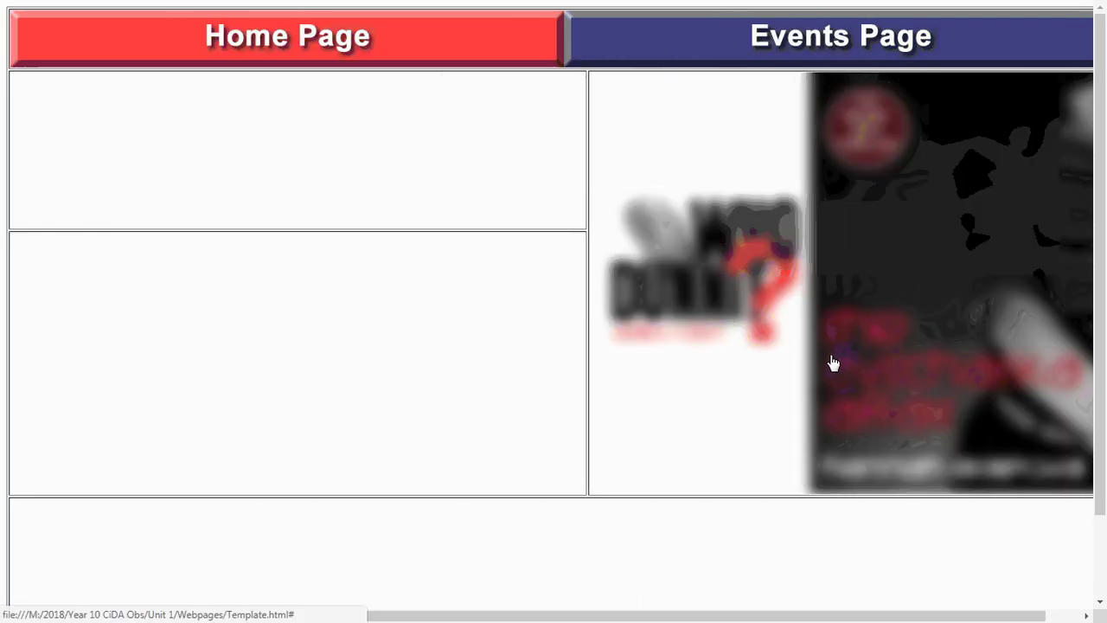
key("F11")
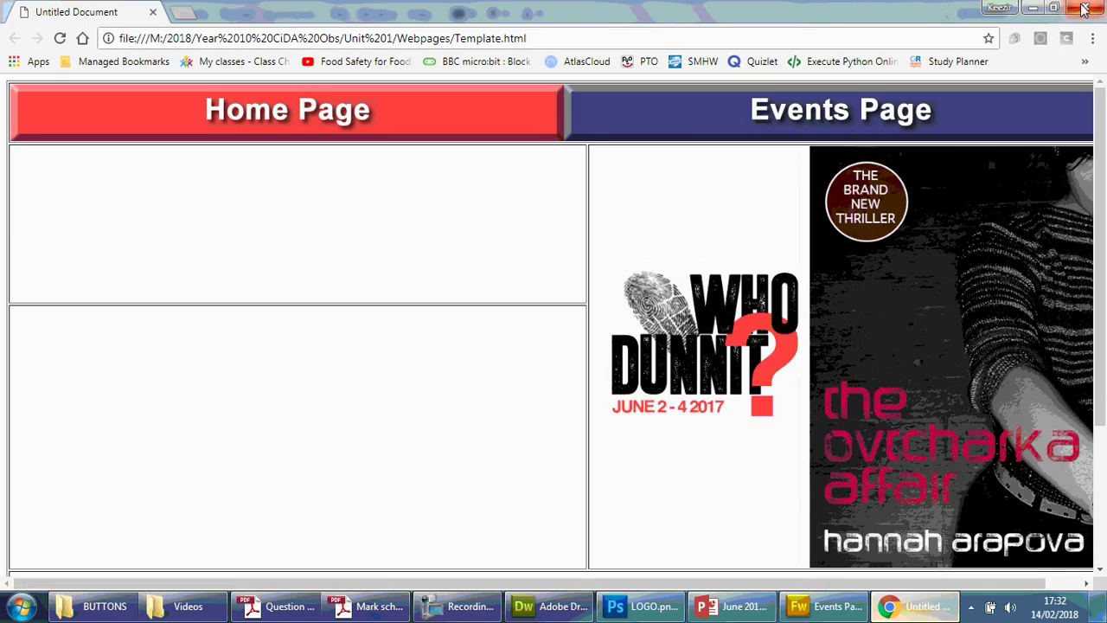
left_click(1084, 8)
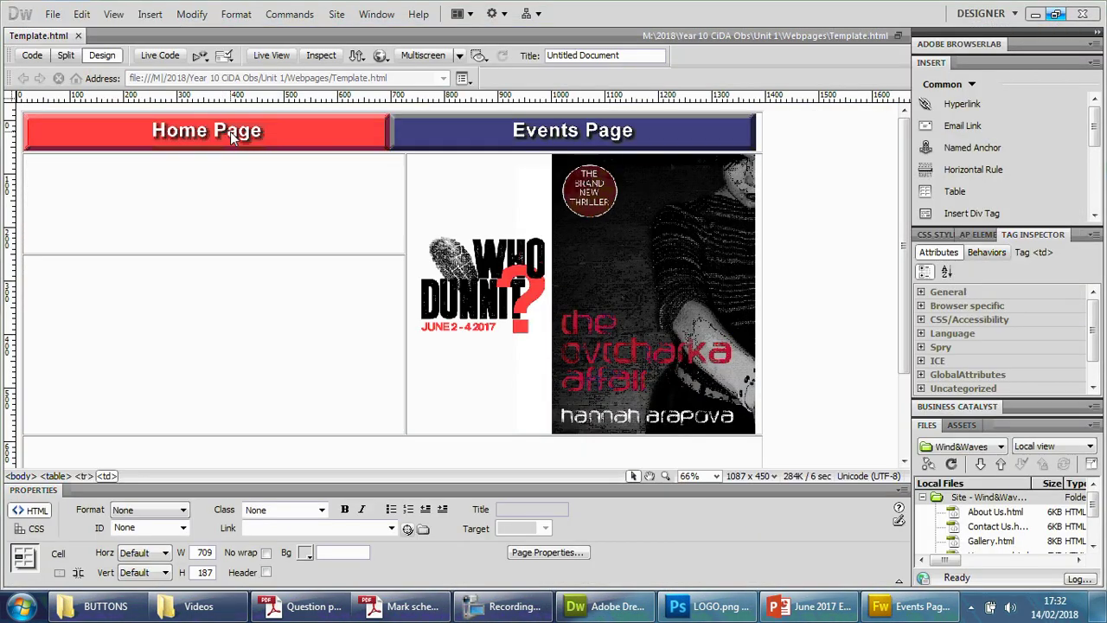
Set the widths of the home and events button images to 681 pixels each.
left_click(234, 139)
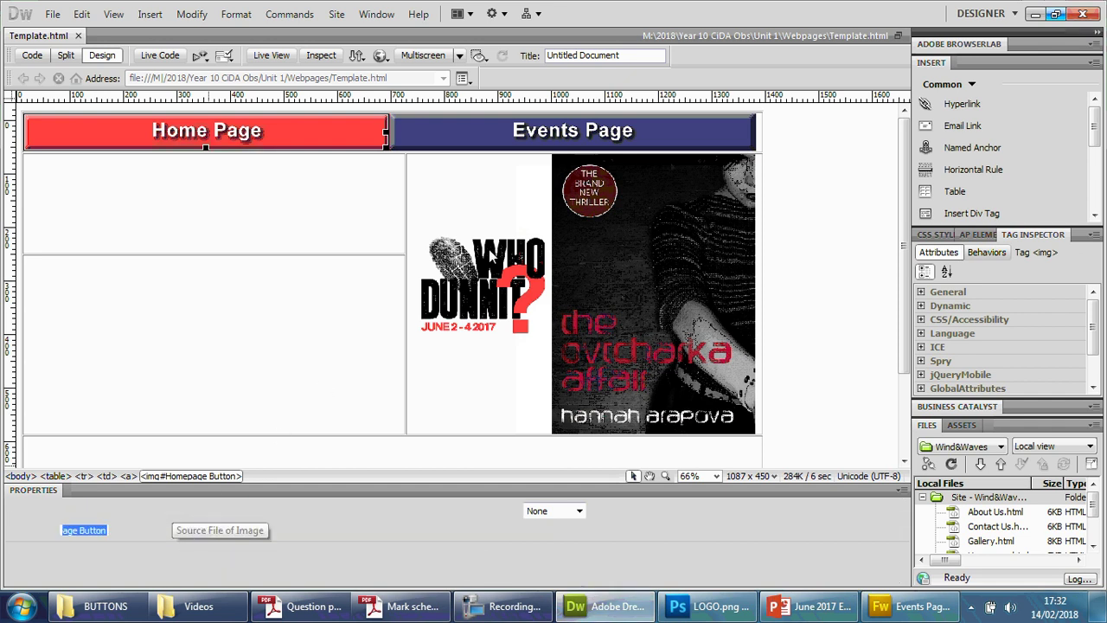
key("Return")
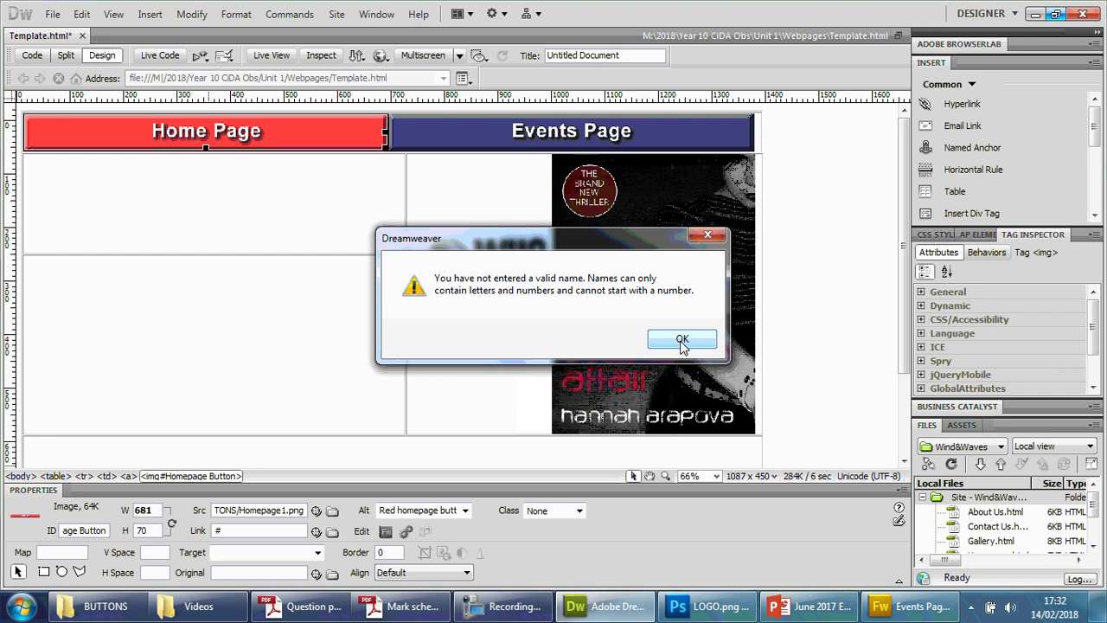
left_click(682, 343)
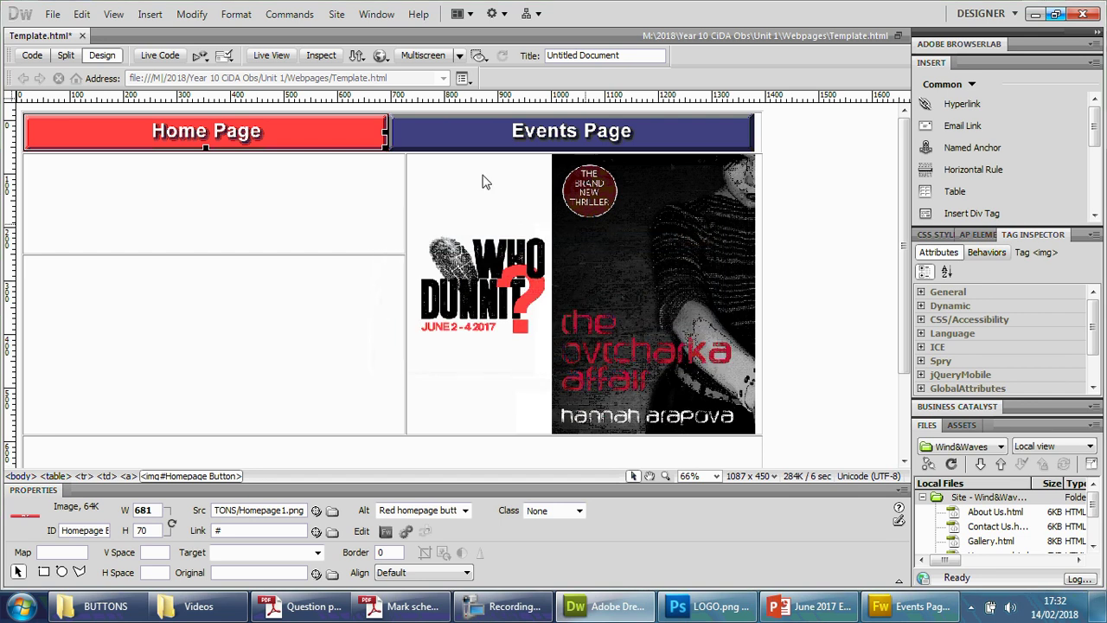
left_click(510, 134)
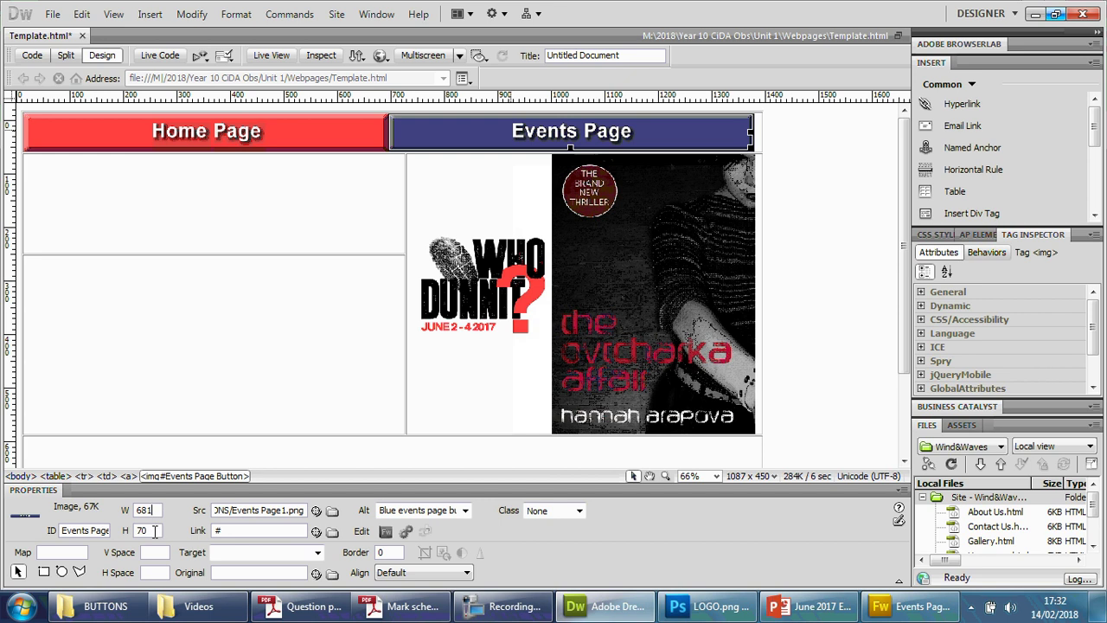
left_click(299, 316)
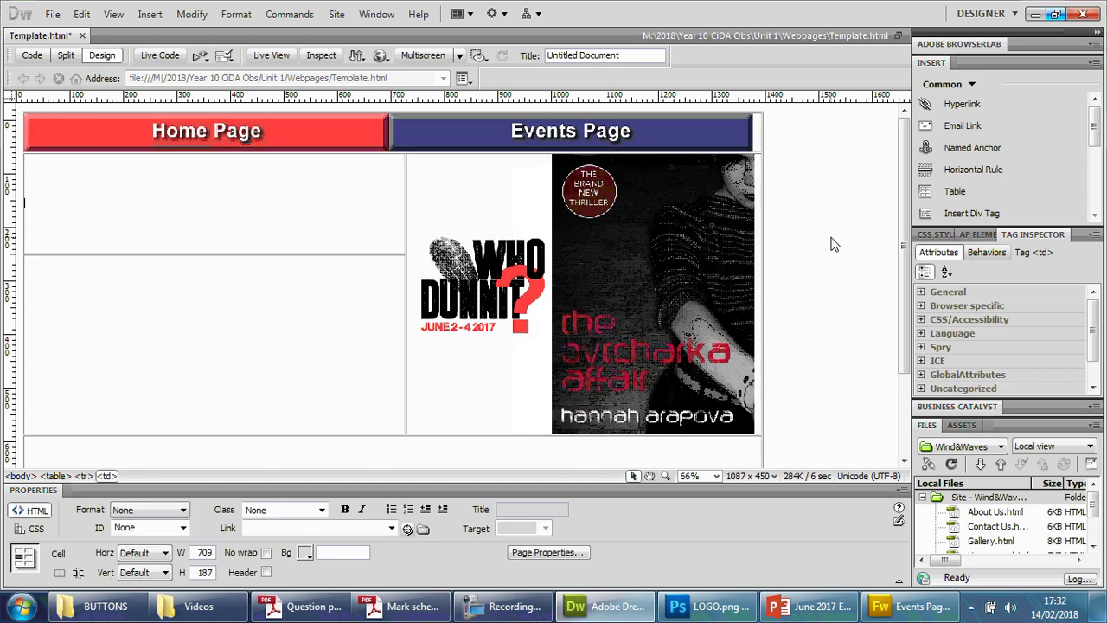
Narrow the table to fit closely around the buttons and preview the saved template in Chrome.
left_click(763, 287)
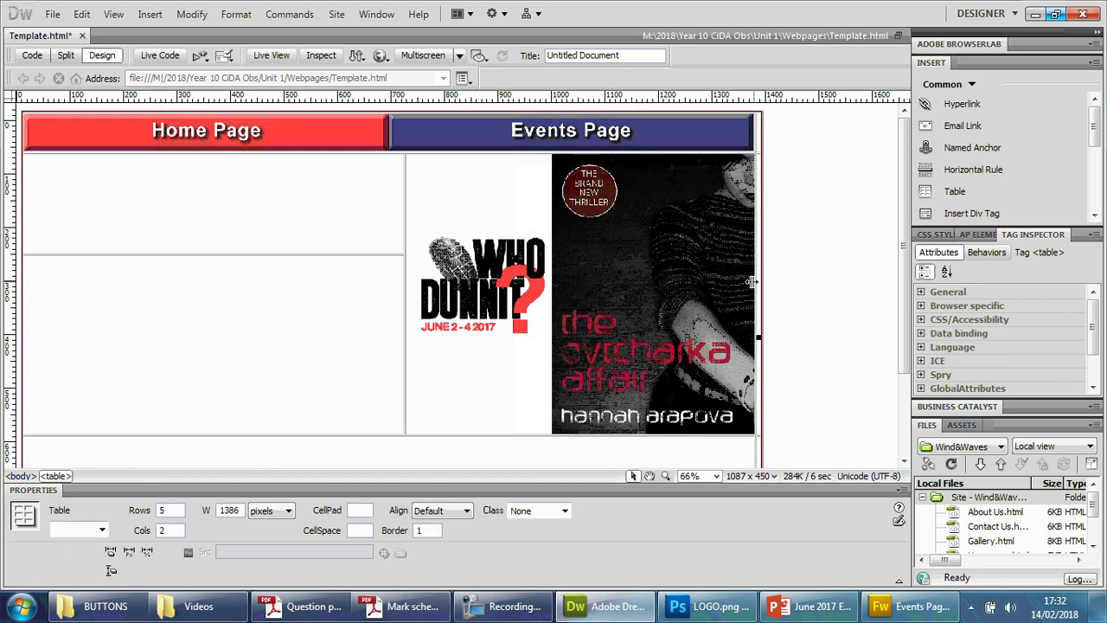
left_click(803, 285)
key("ctrl+s")
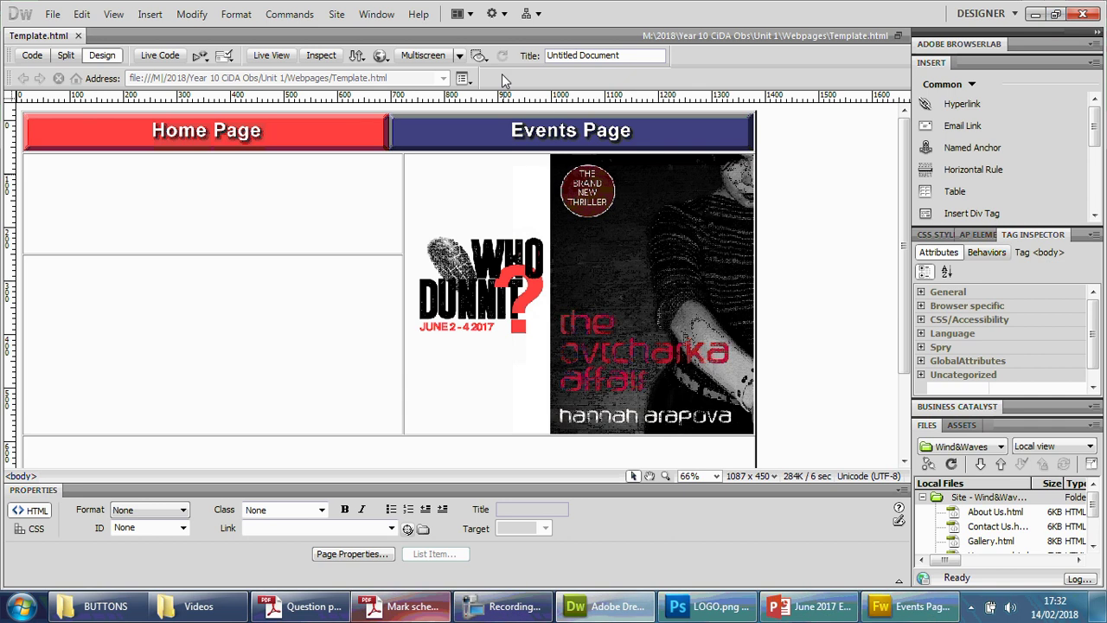
left_click(380, 54)
left_click(420, 90)
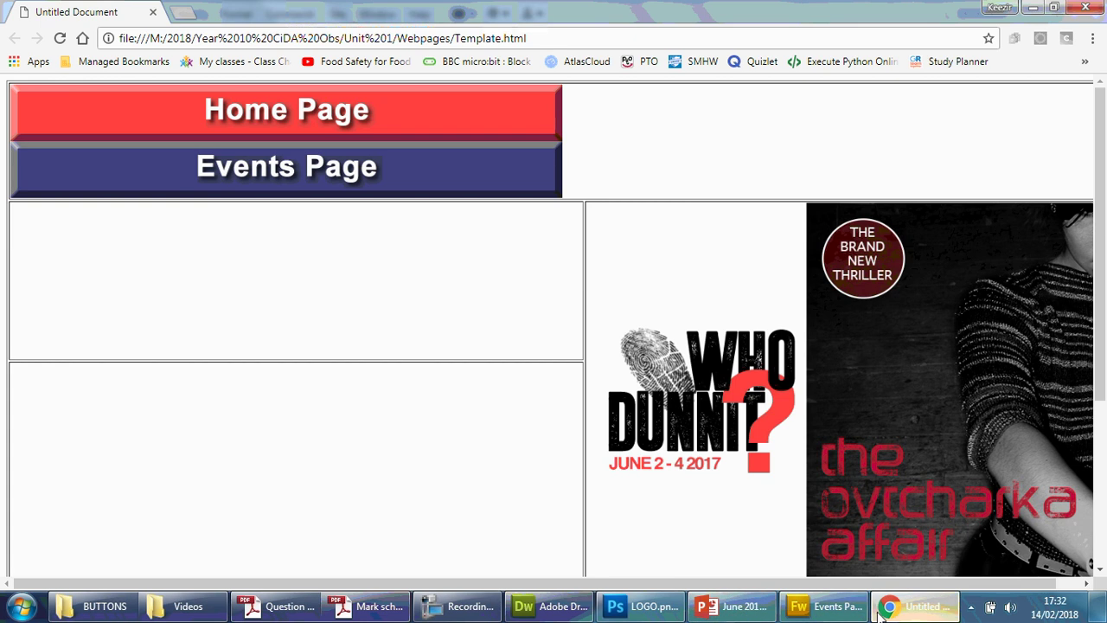
Return to Dreamweaver and slightly reduce the widths of the home and events button images.
left_click(549, 605)
left_click(357, 128)
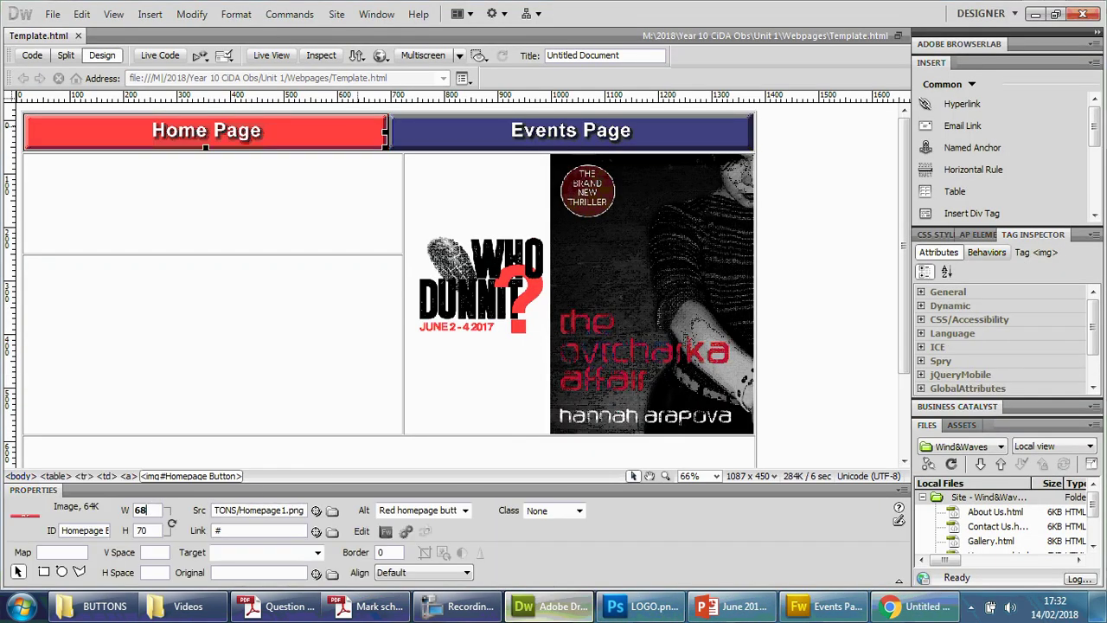
left_click(499, 137)
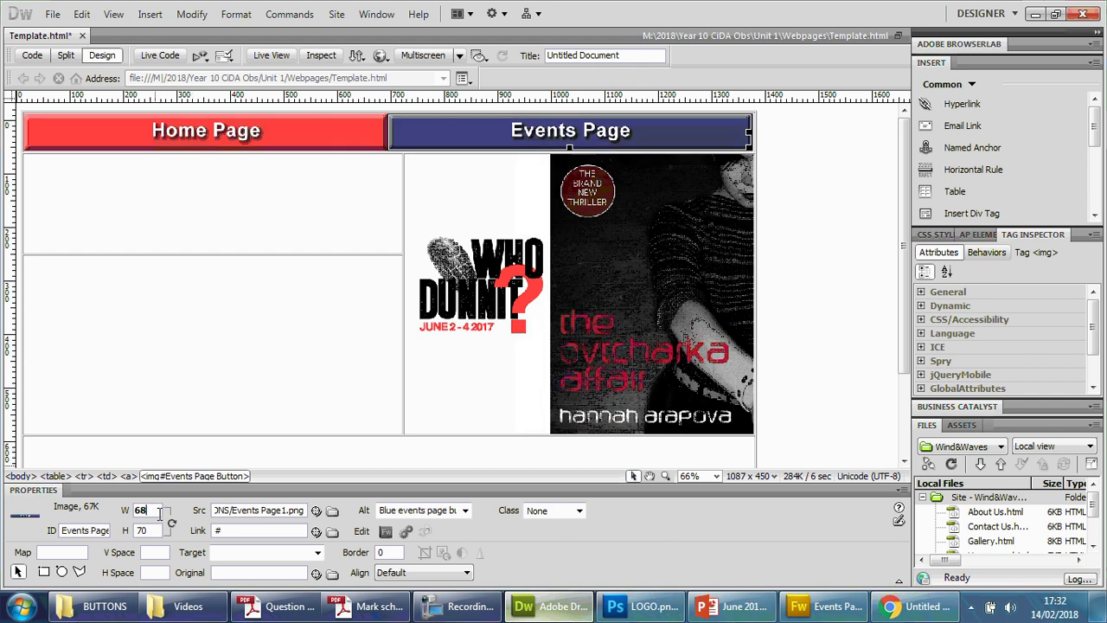
left_click(201, 210)
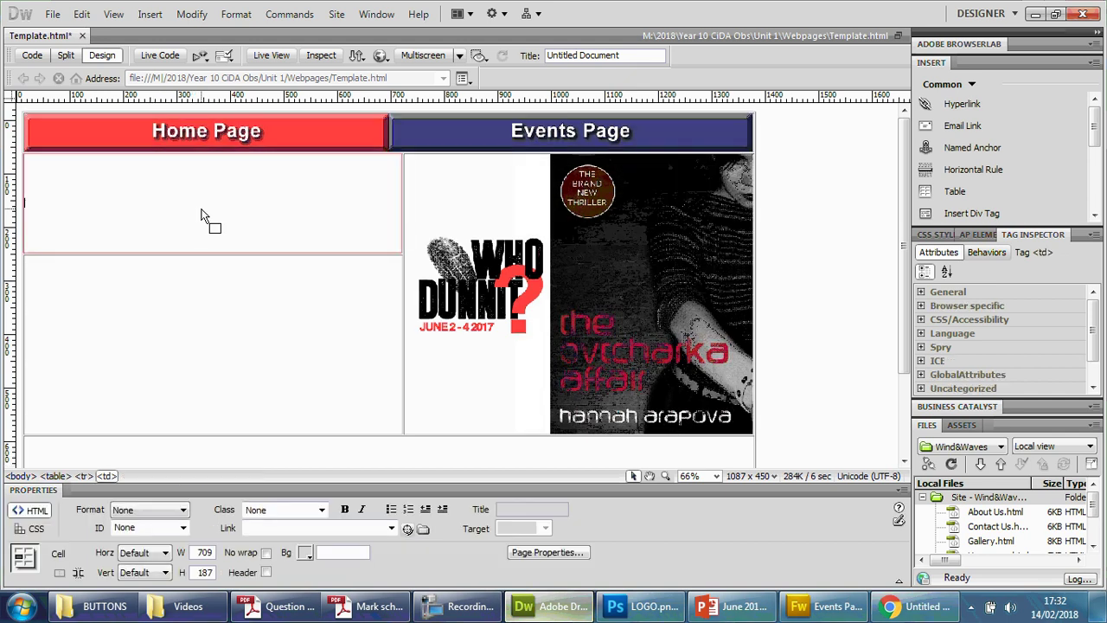
Switch back to Chrome, refresh the template page and view it at full screen.
left_click(917, 605)
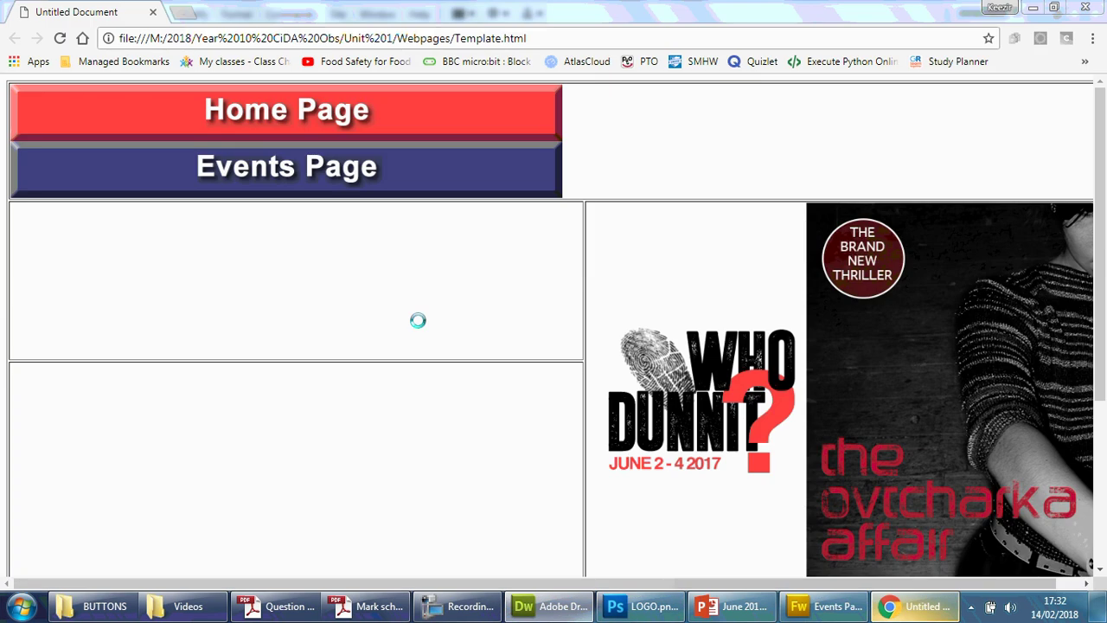
key("F5")
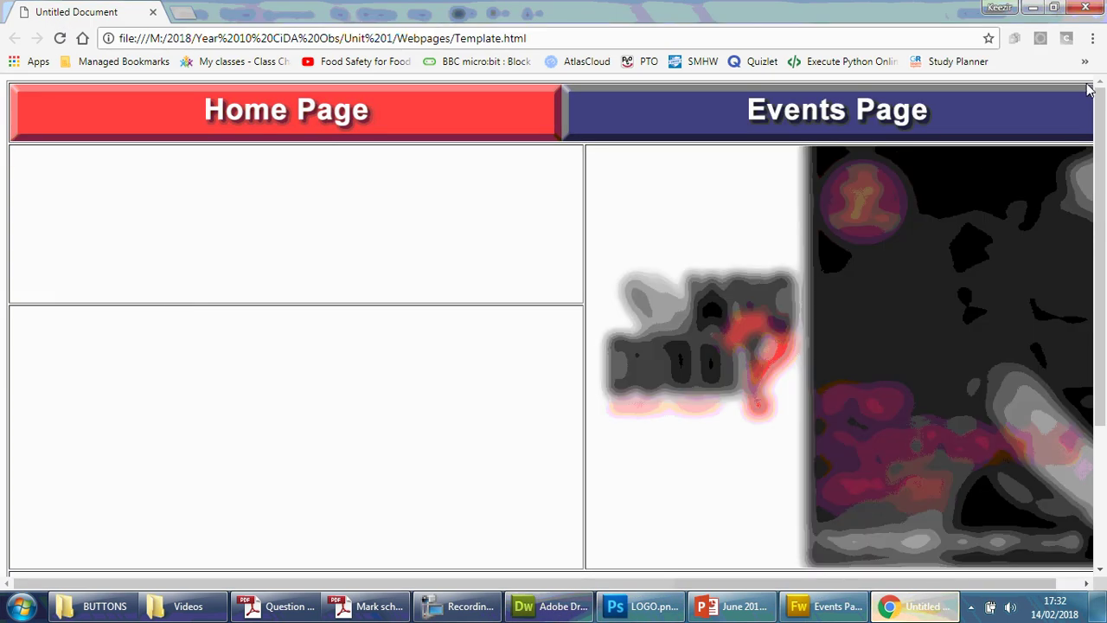
key("F11")
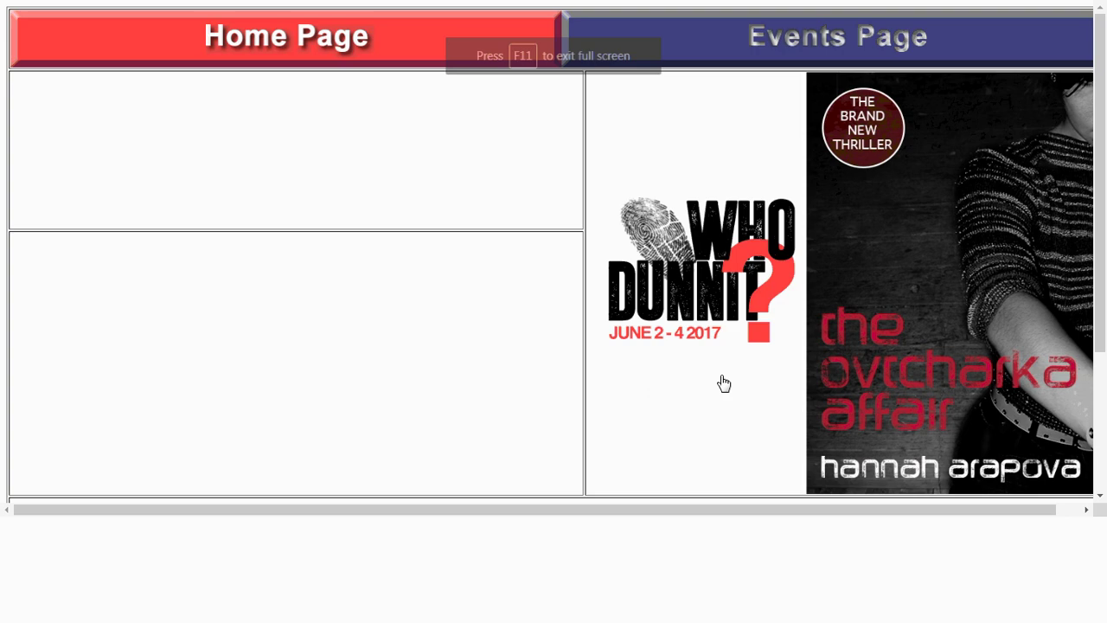
Scroll the full-screen template page sideways to check how the buttons and banner fit its width, and exit full screen.
left_click_drag(686, 617, 758, 617)
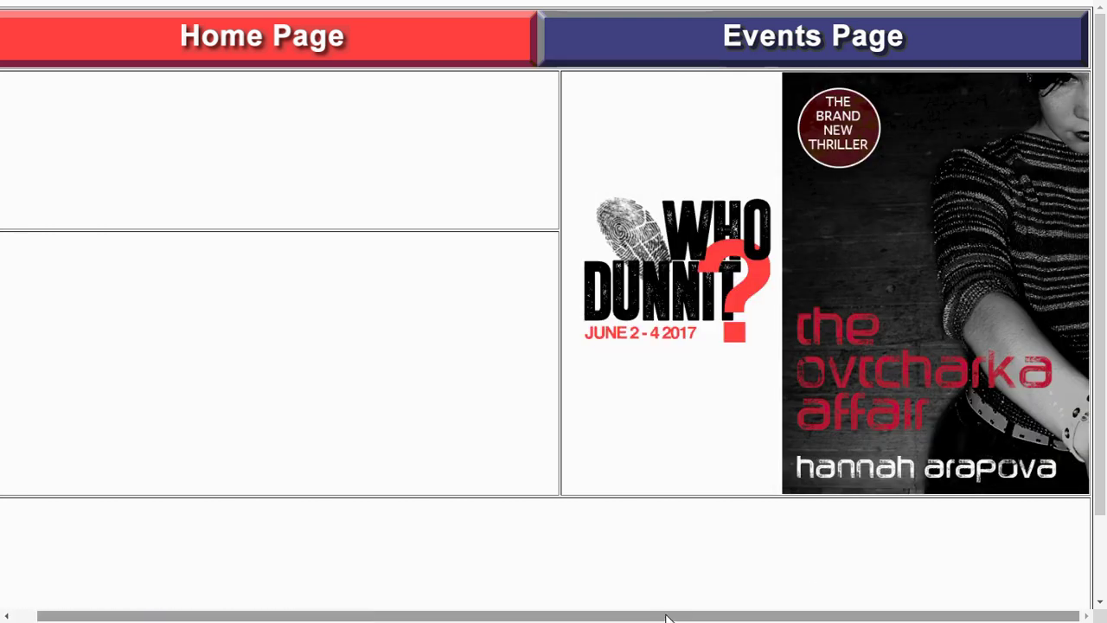
left_click_drag(667, 615, 833, 619)
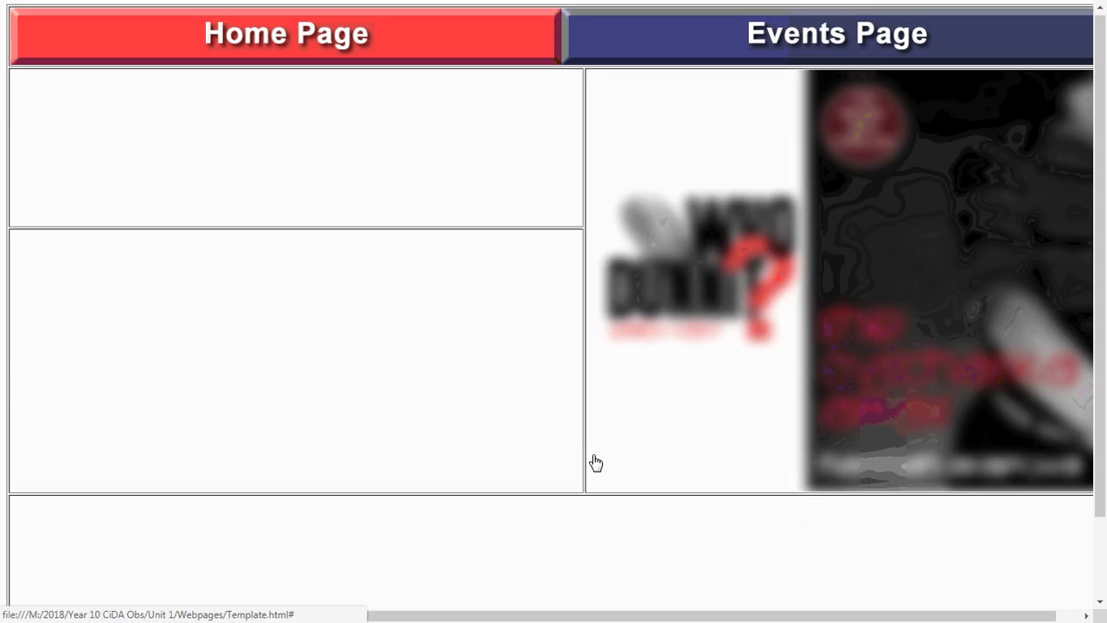
left_click_drag(683, 619, 366, 603)
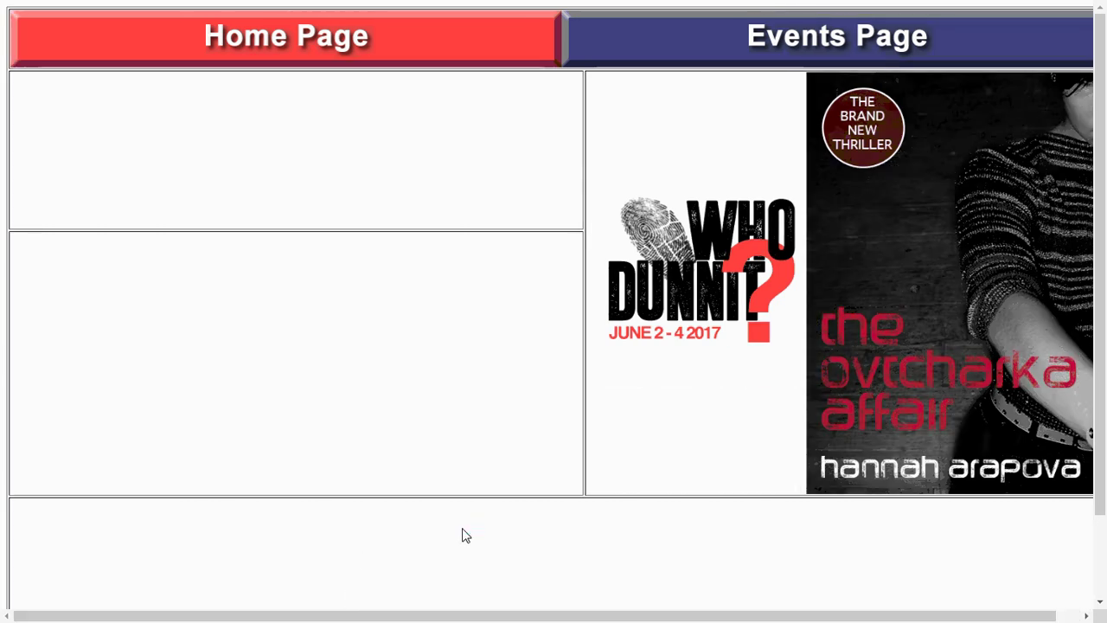
key("F11")
left_click(459, 606)
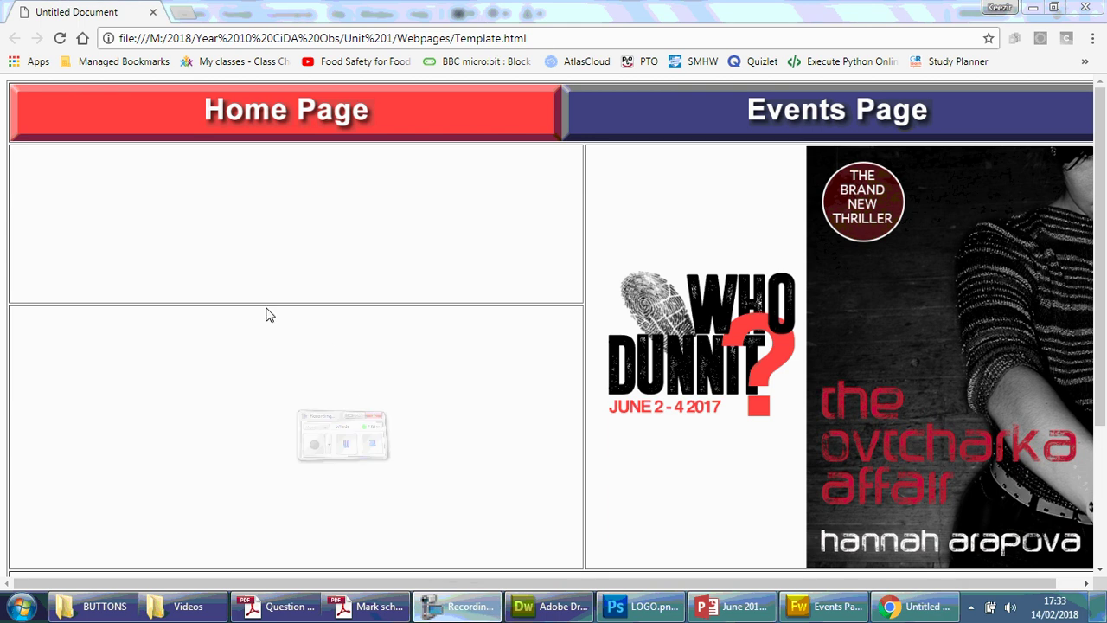
left_click(119, 170)
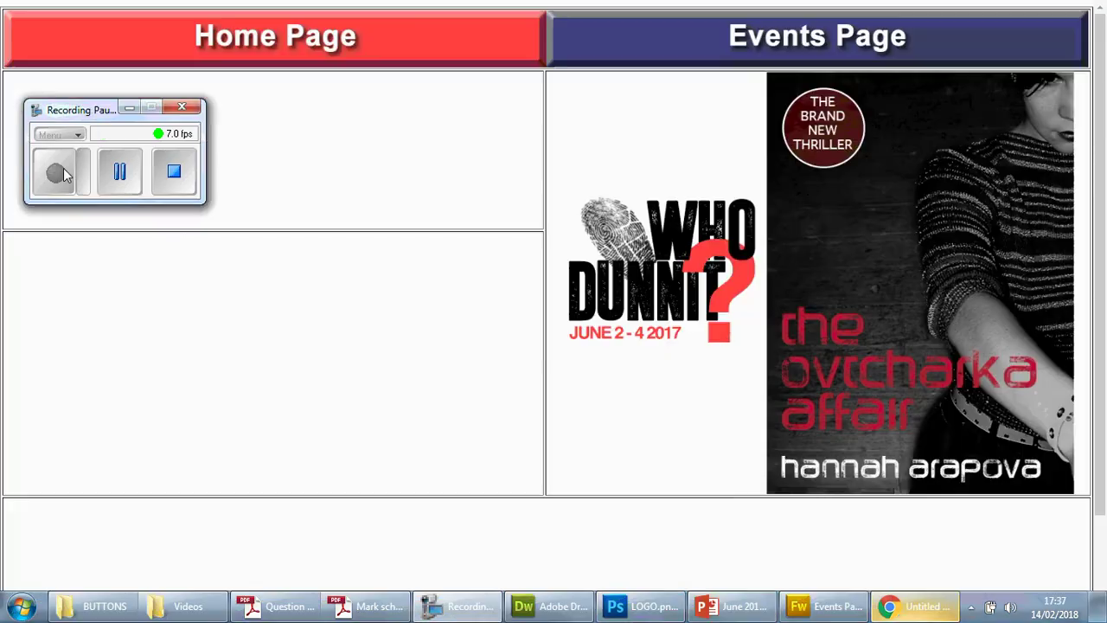
left_click(57, 173)
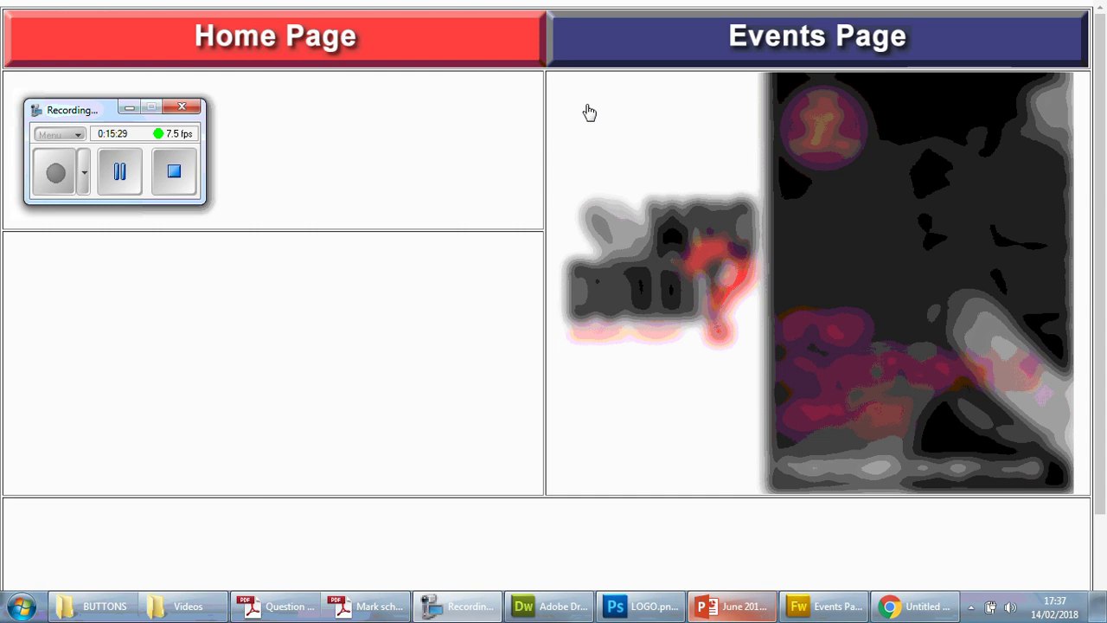
left_click(423, 127)
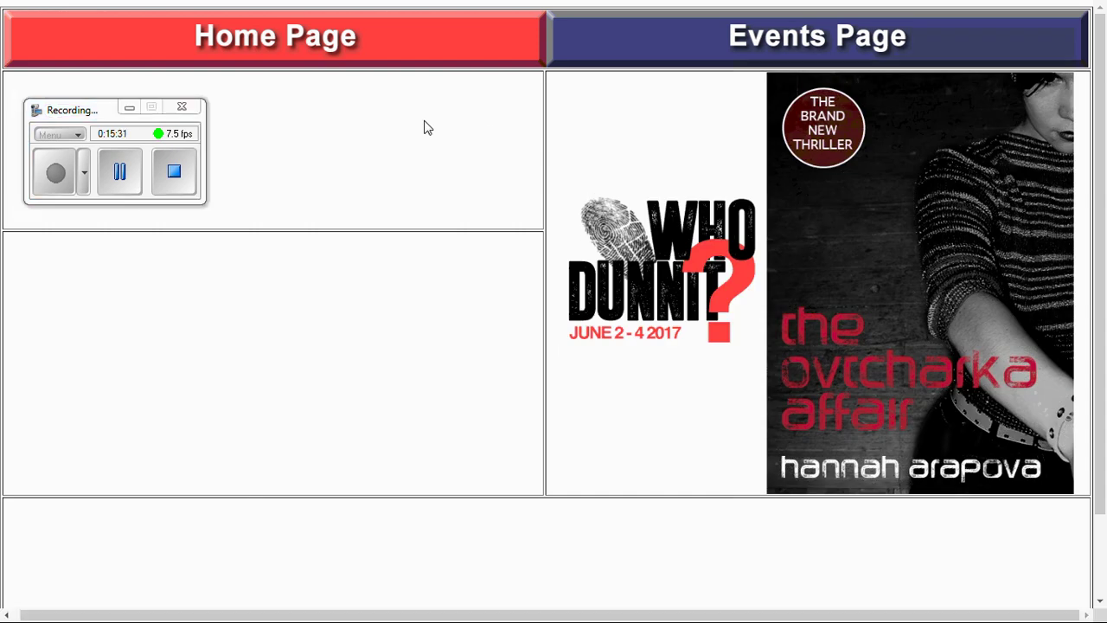
Switch to Dreamweaver and set the horizontal alignment of the banner cell with the logo and book cover to Right.
key("alt+Tab")
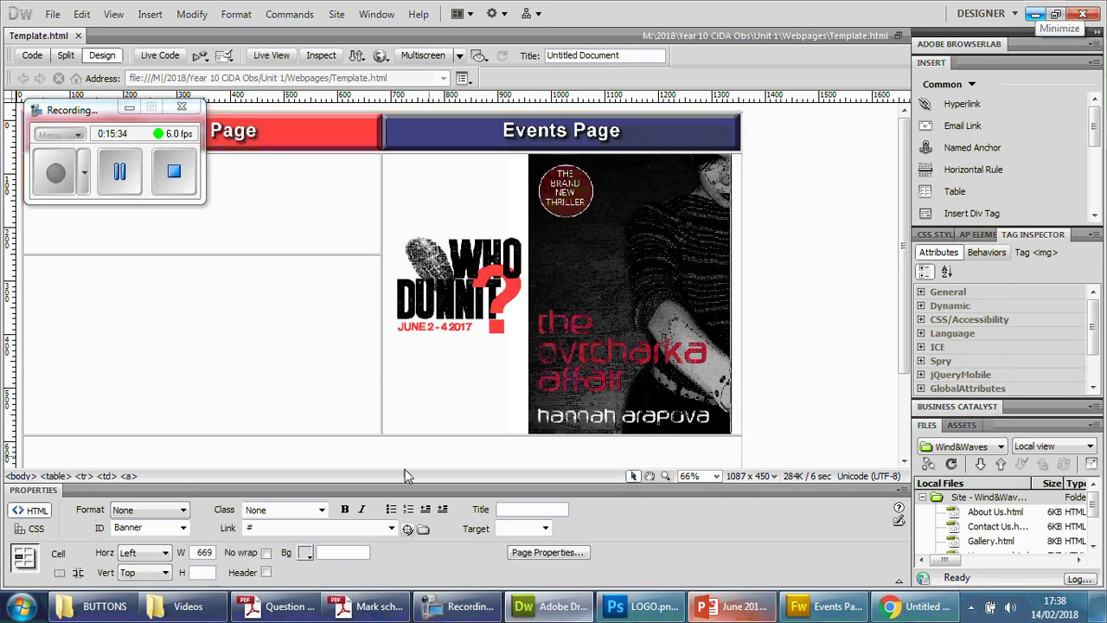
left_click(149, 556)
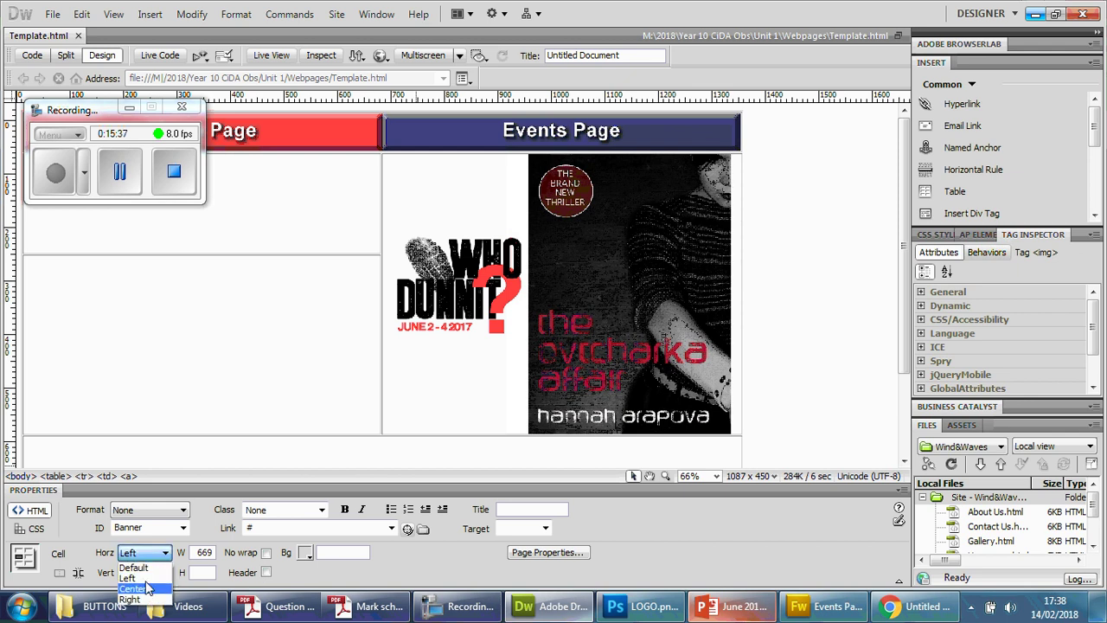
left_click(150, 582)
left_click(279, 349)
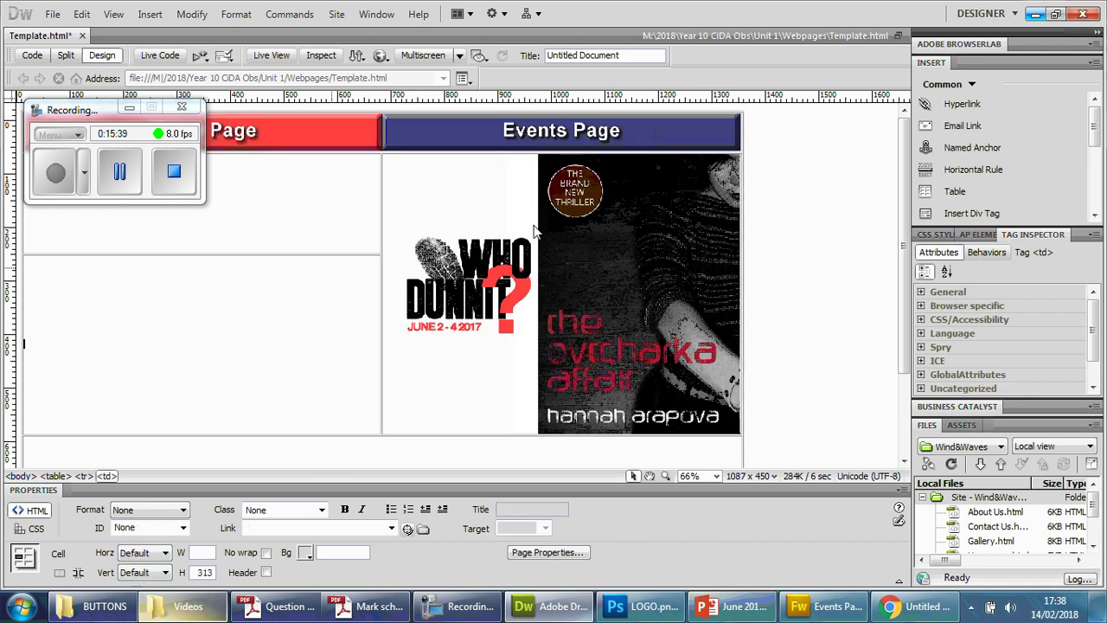
left_click(252, 233)
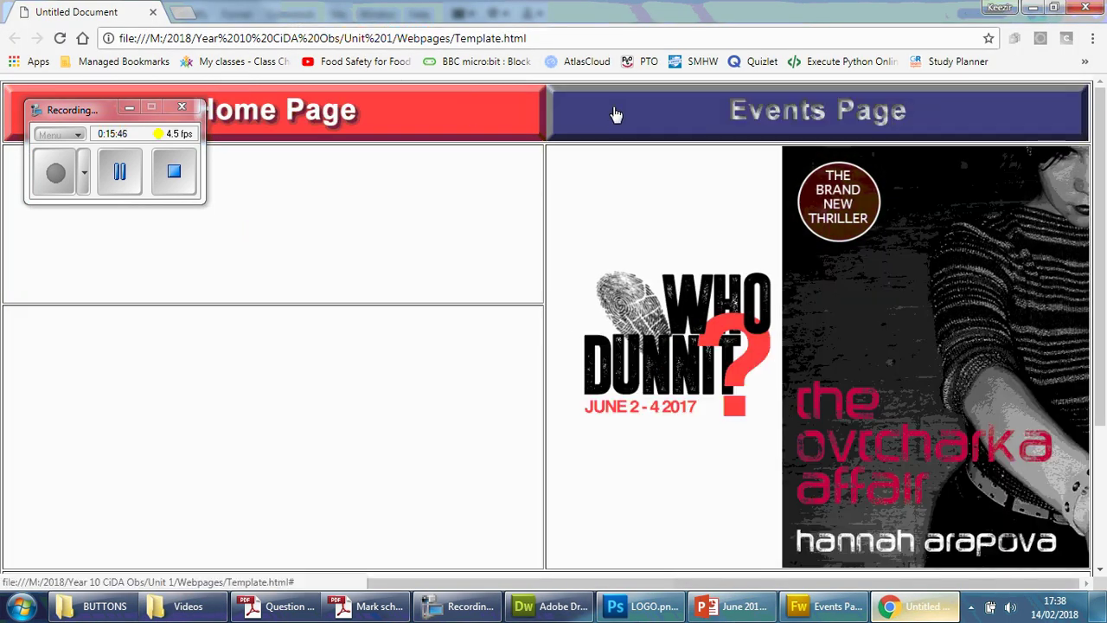
Check the banner alignment on the template page in Chrome at full screen, and return to the normal window.
key("F11")
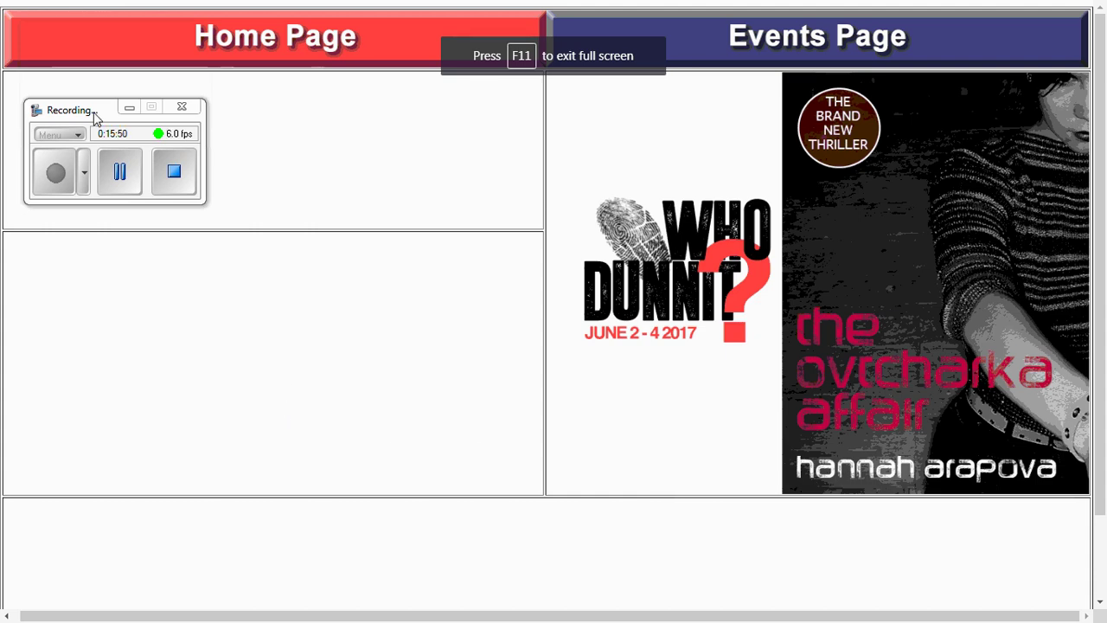
left_click(129, 107)
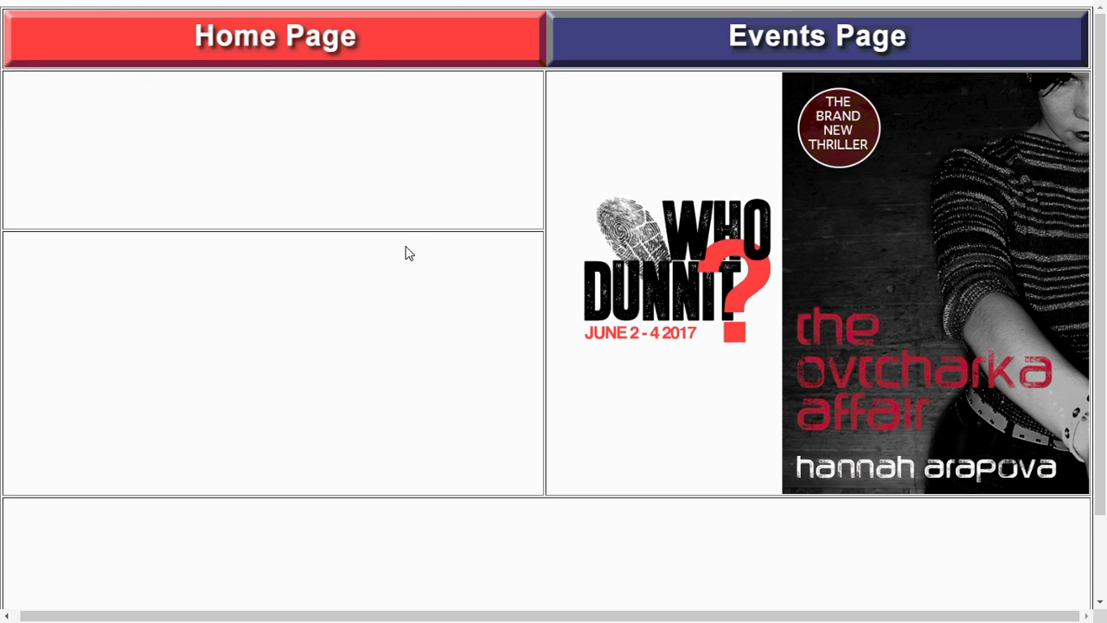
key("F11")
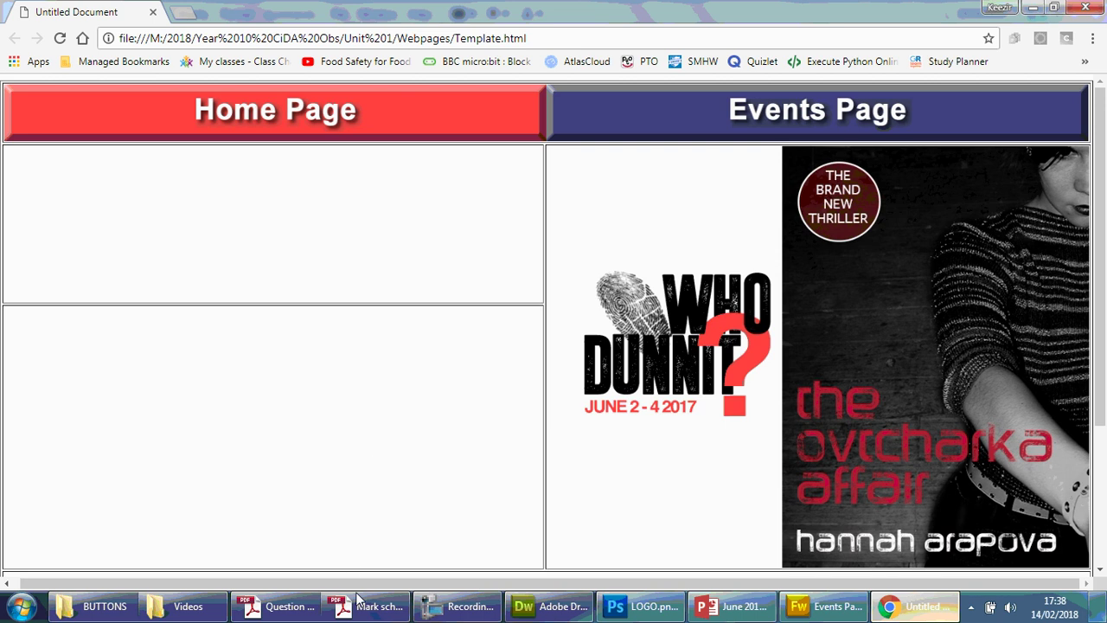
left_click(460, 605)
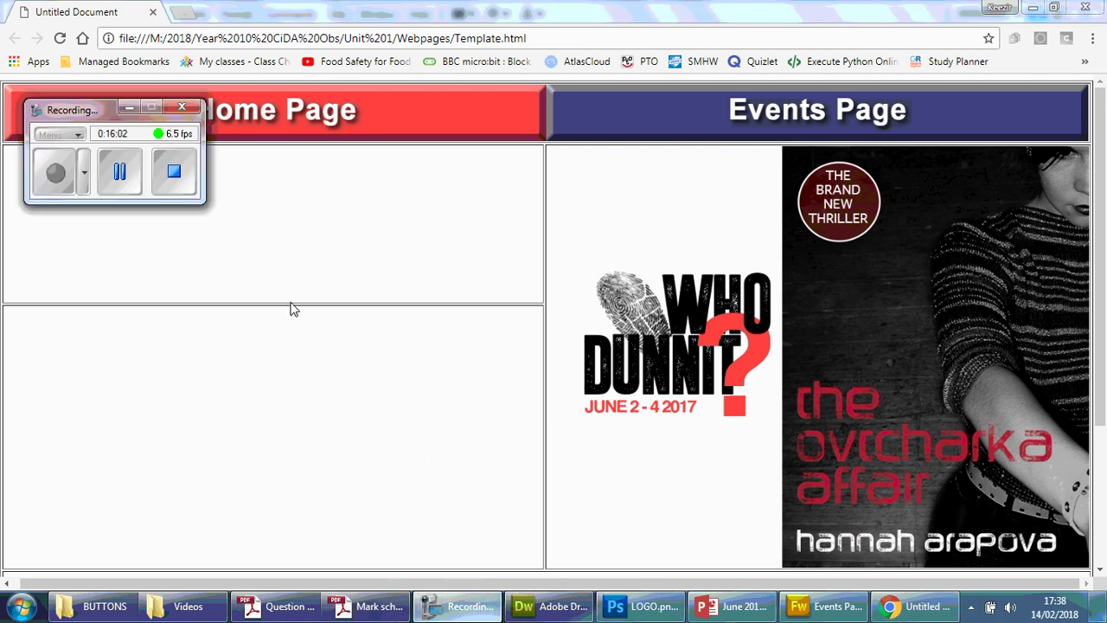